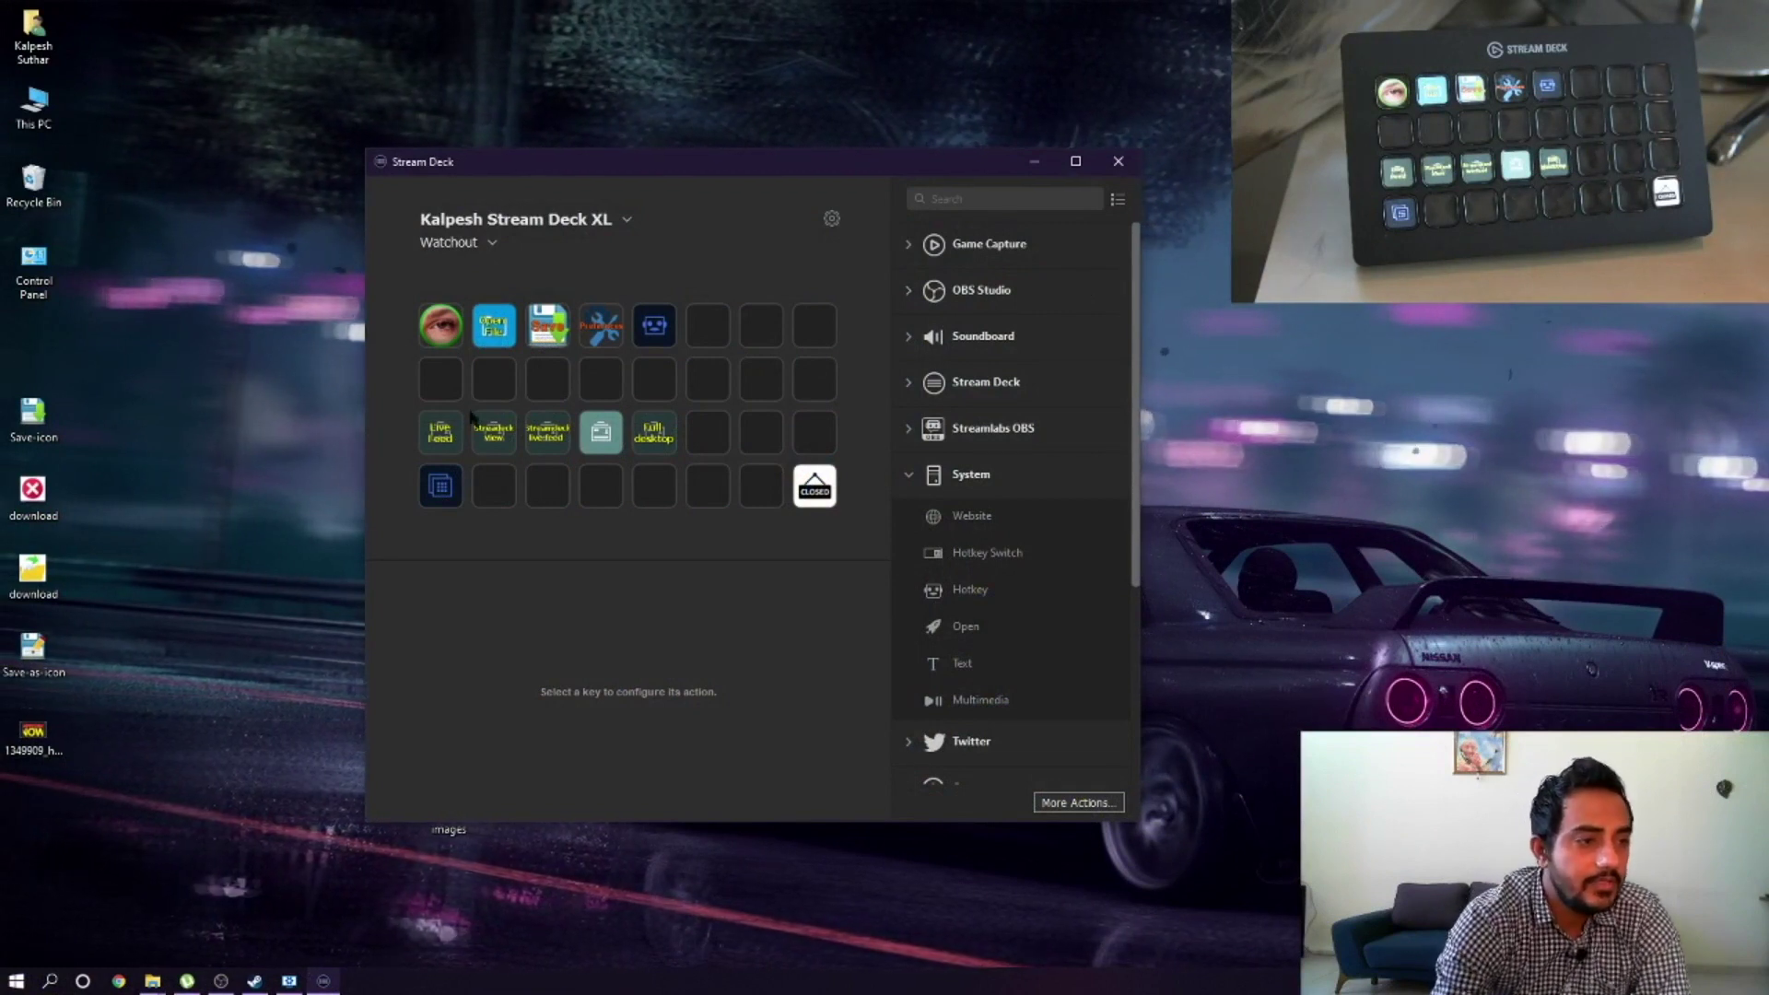
Step: Create a new profile and delete its WELCOME key's action
left_click(426, 243)
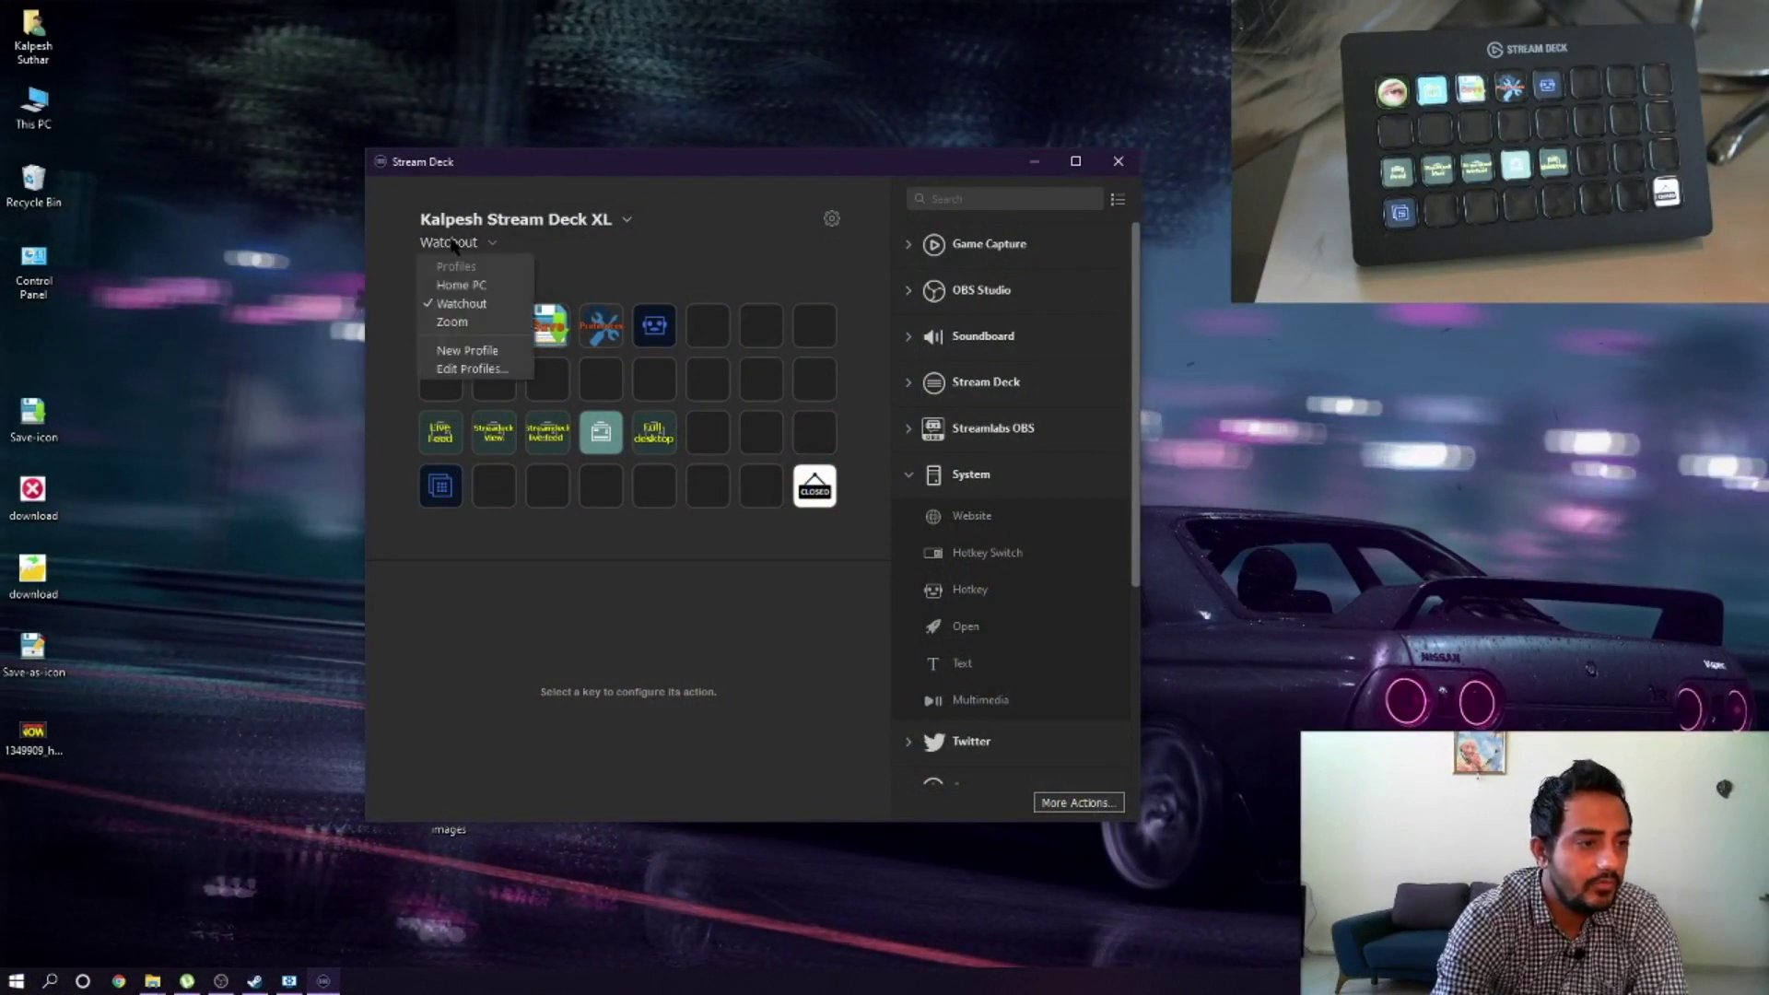
left_click(467, 350)
left_click(560, 385)
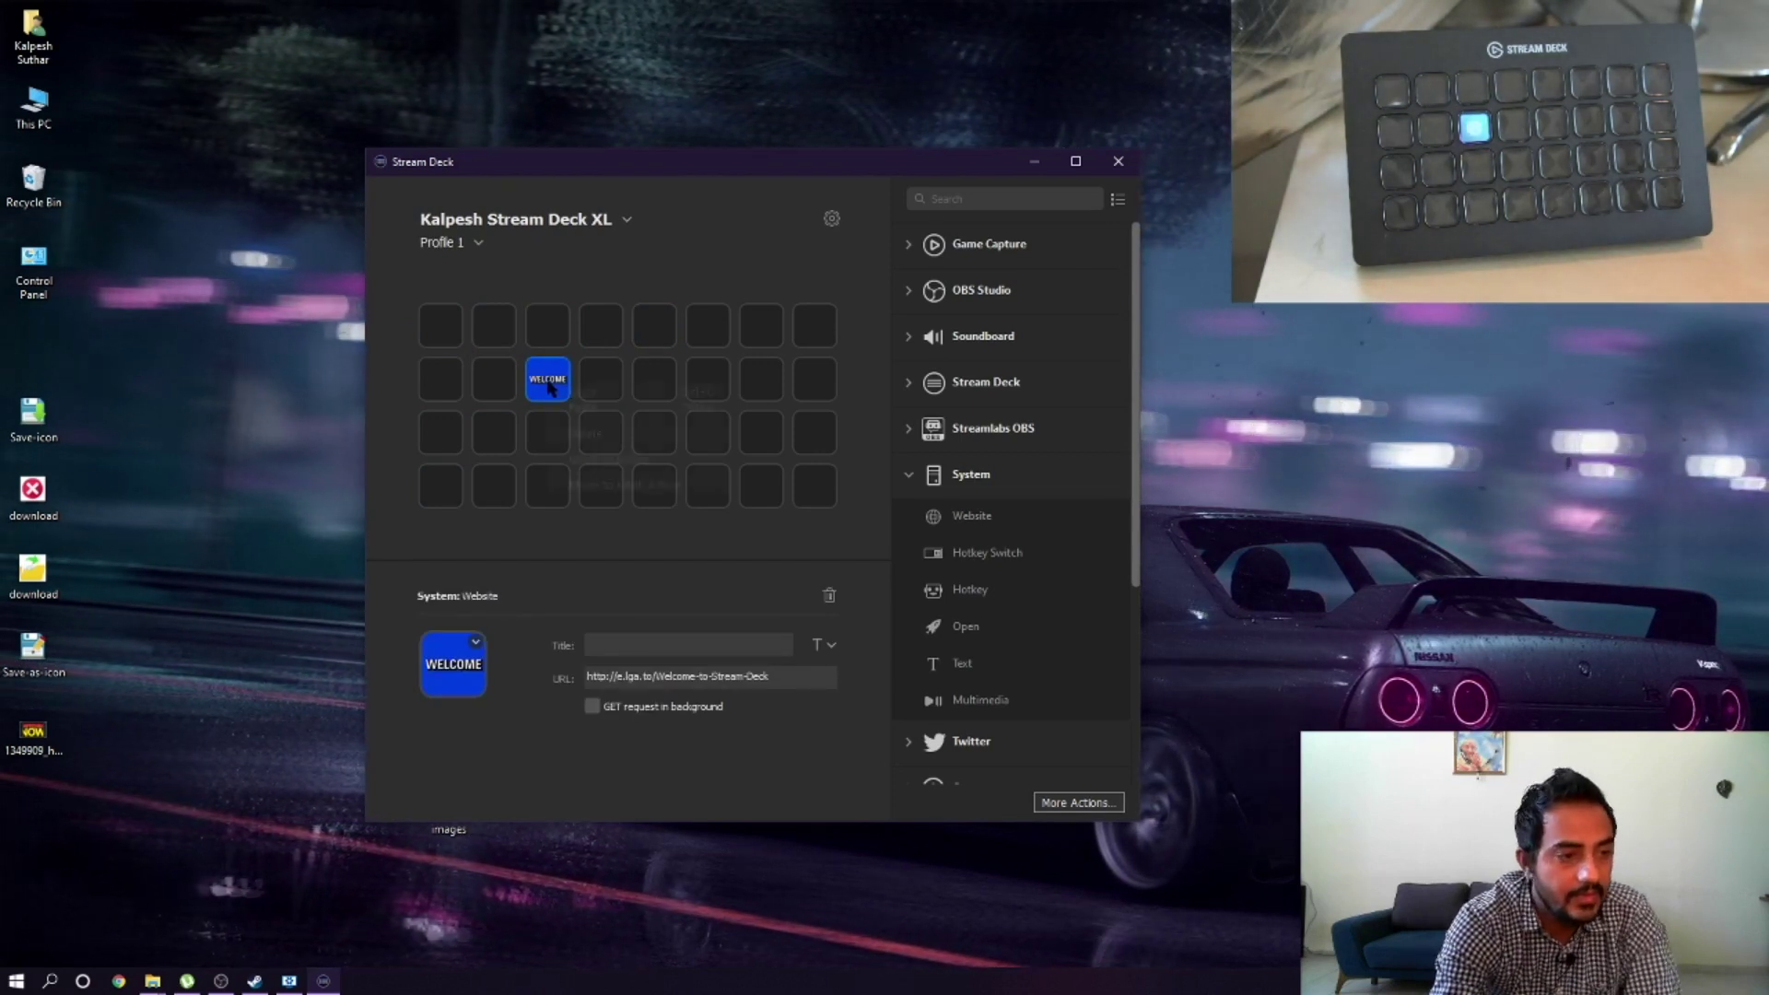
right_click(551, 388)
left_click(590, 431)
left_click(783, 542)
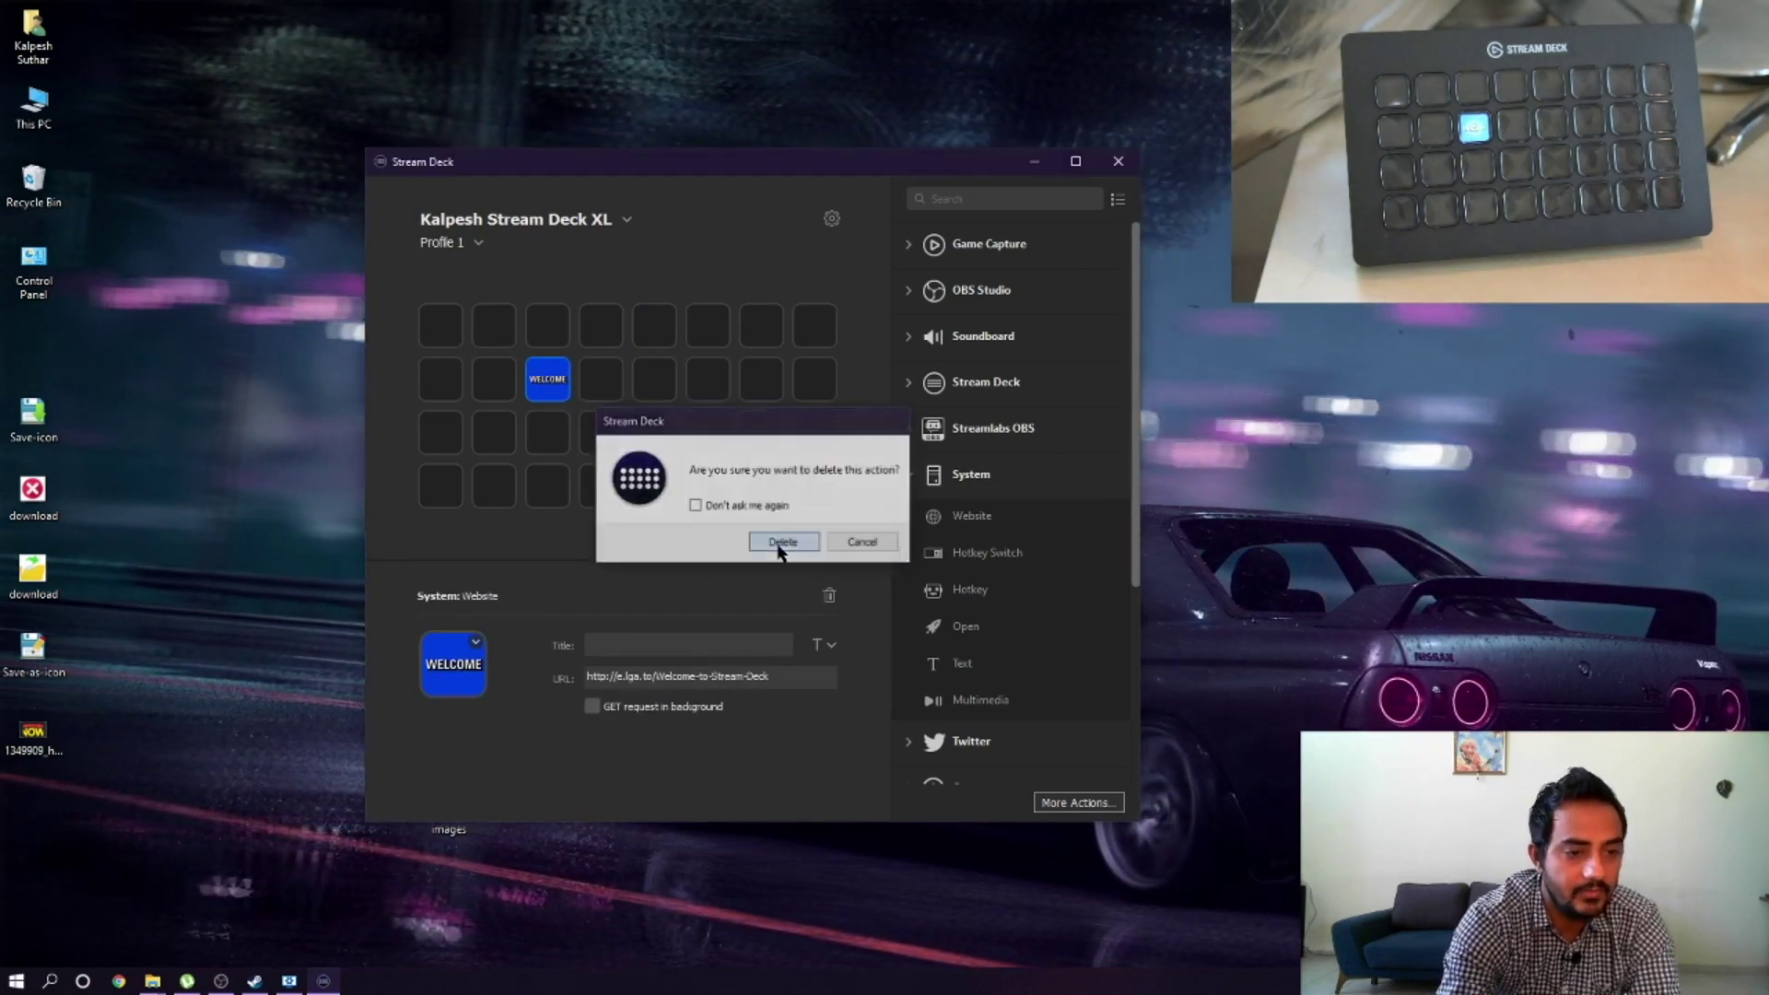
Step: Place a System Open action on the first key
left_click(965, 481)
left_click(902, 476)
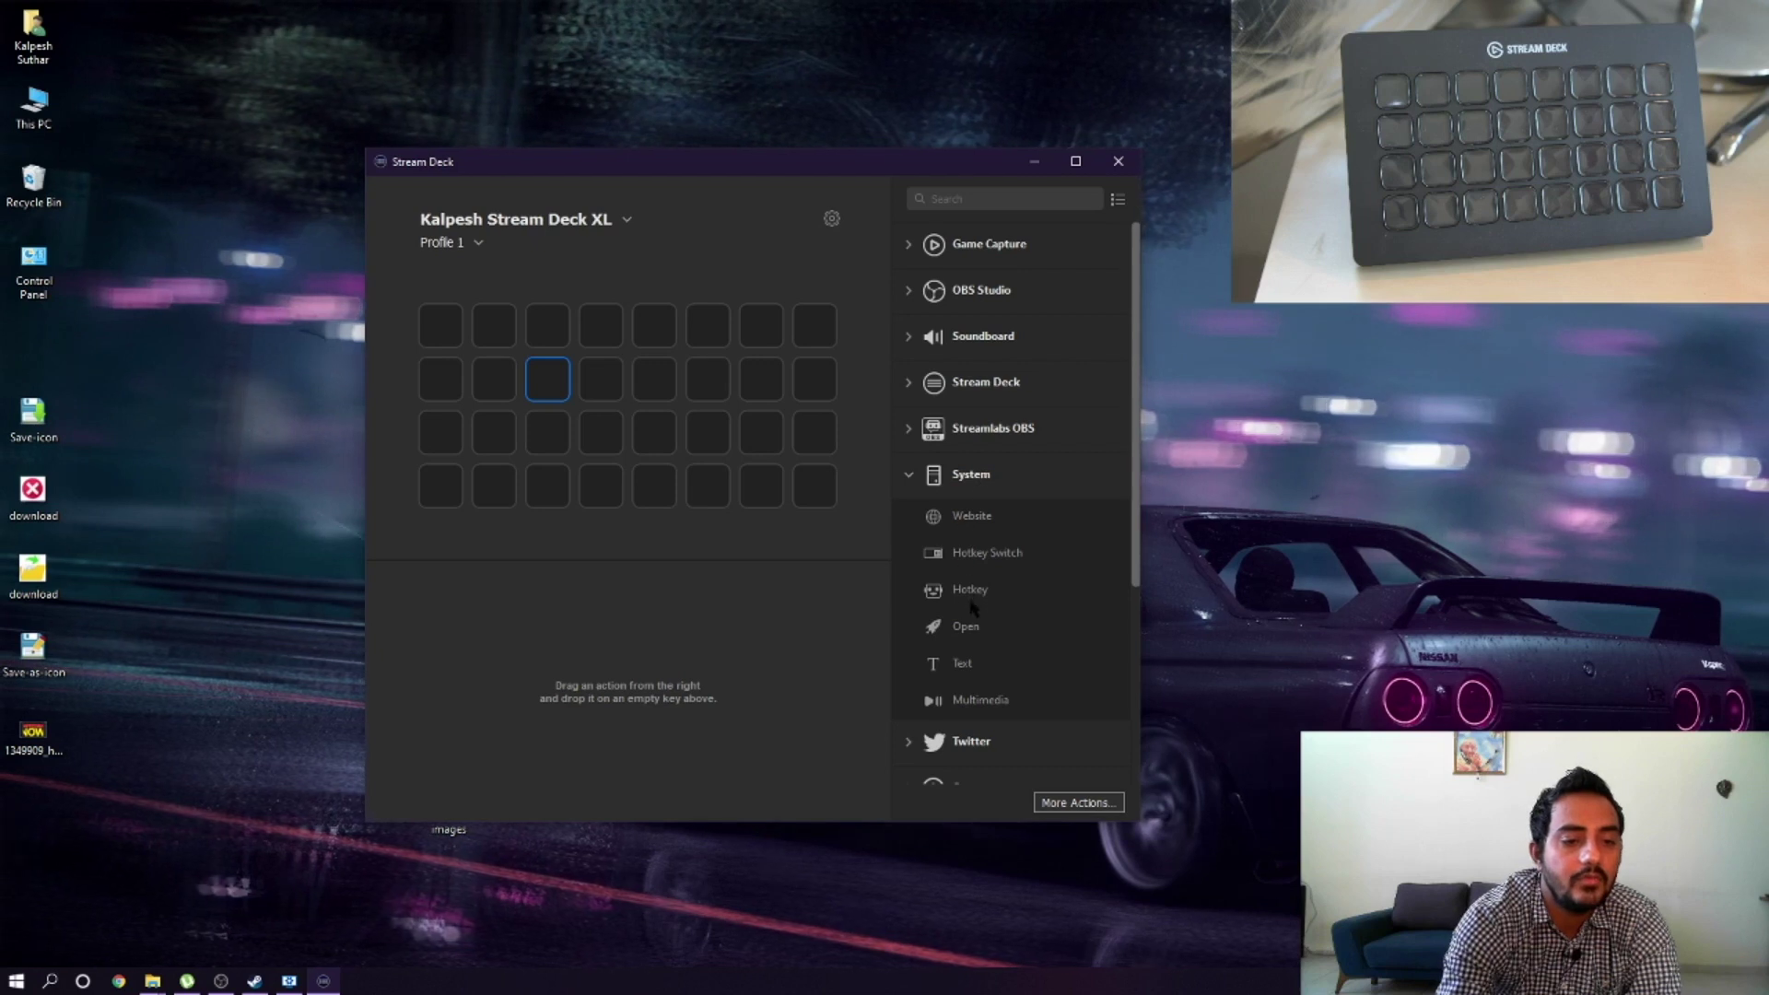
left_click_drag(967, 619, 441, 328)
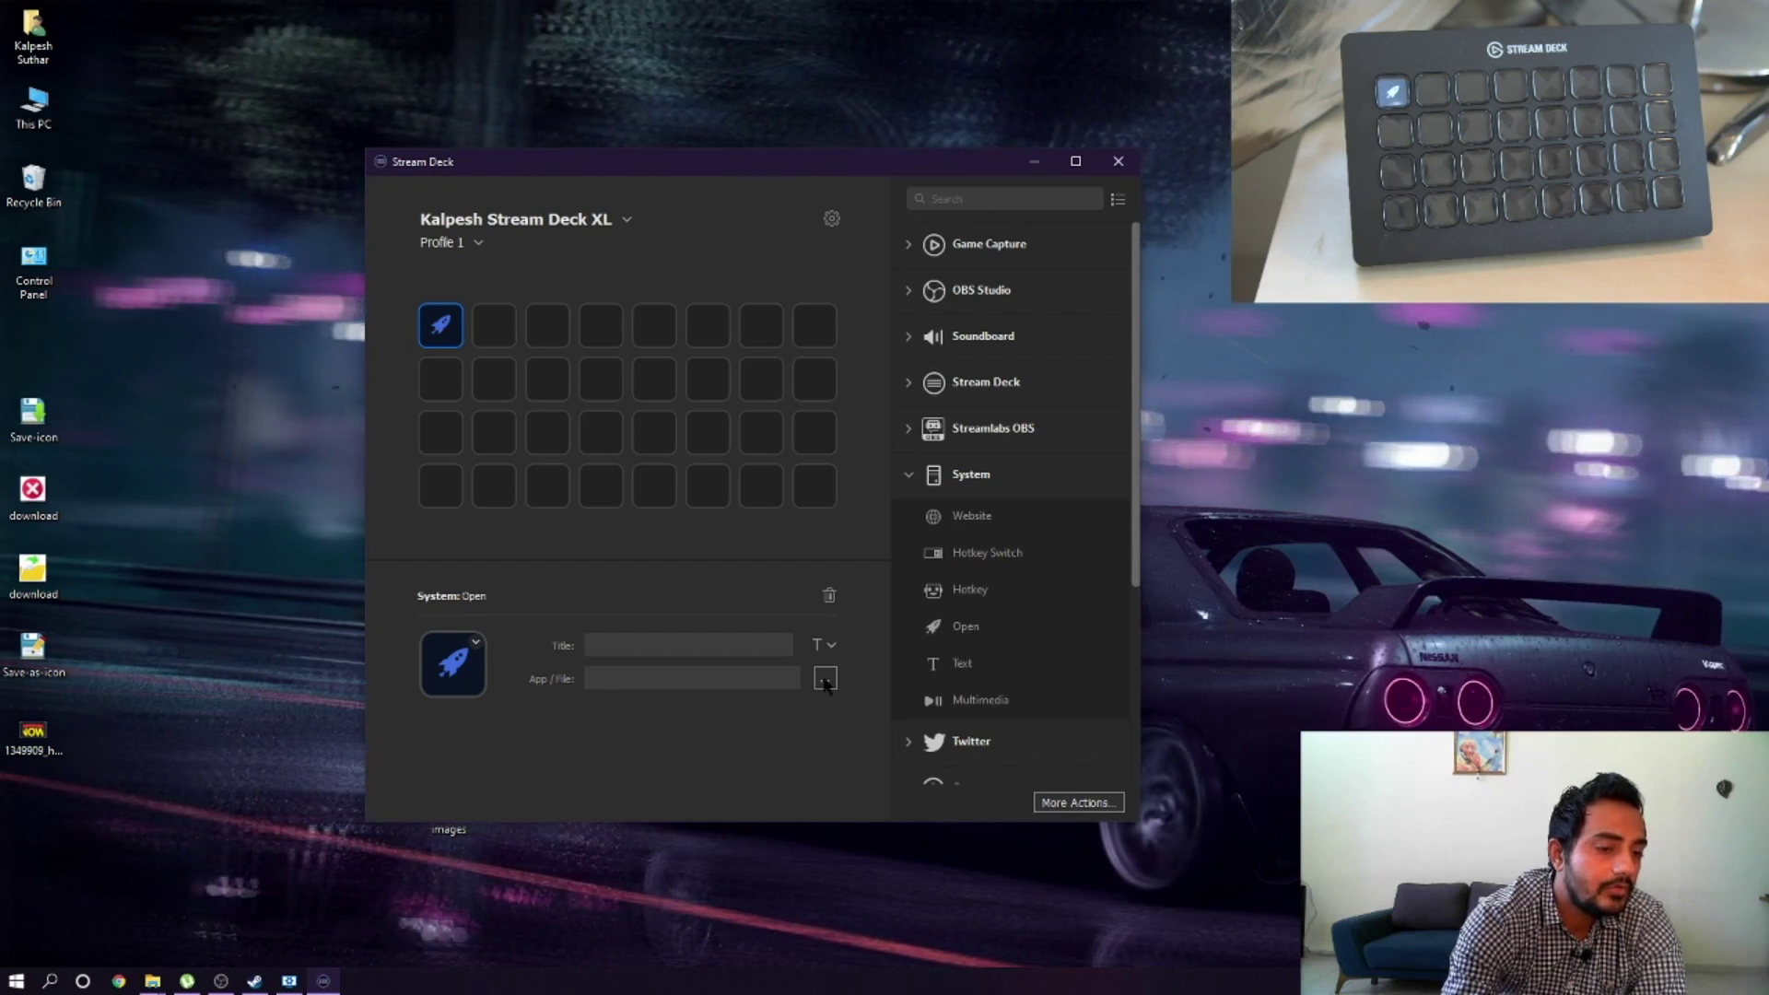
Step: Replace the first key with WATCHOUT Production from the Start menu and clear its title
left_click(14, 980)
scroll(152, 912, "down", 15)
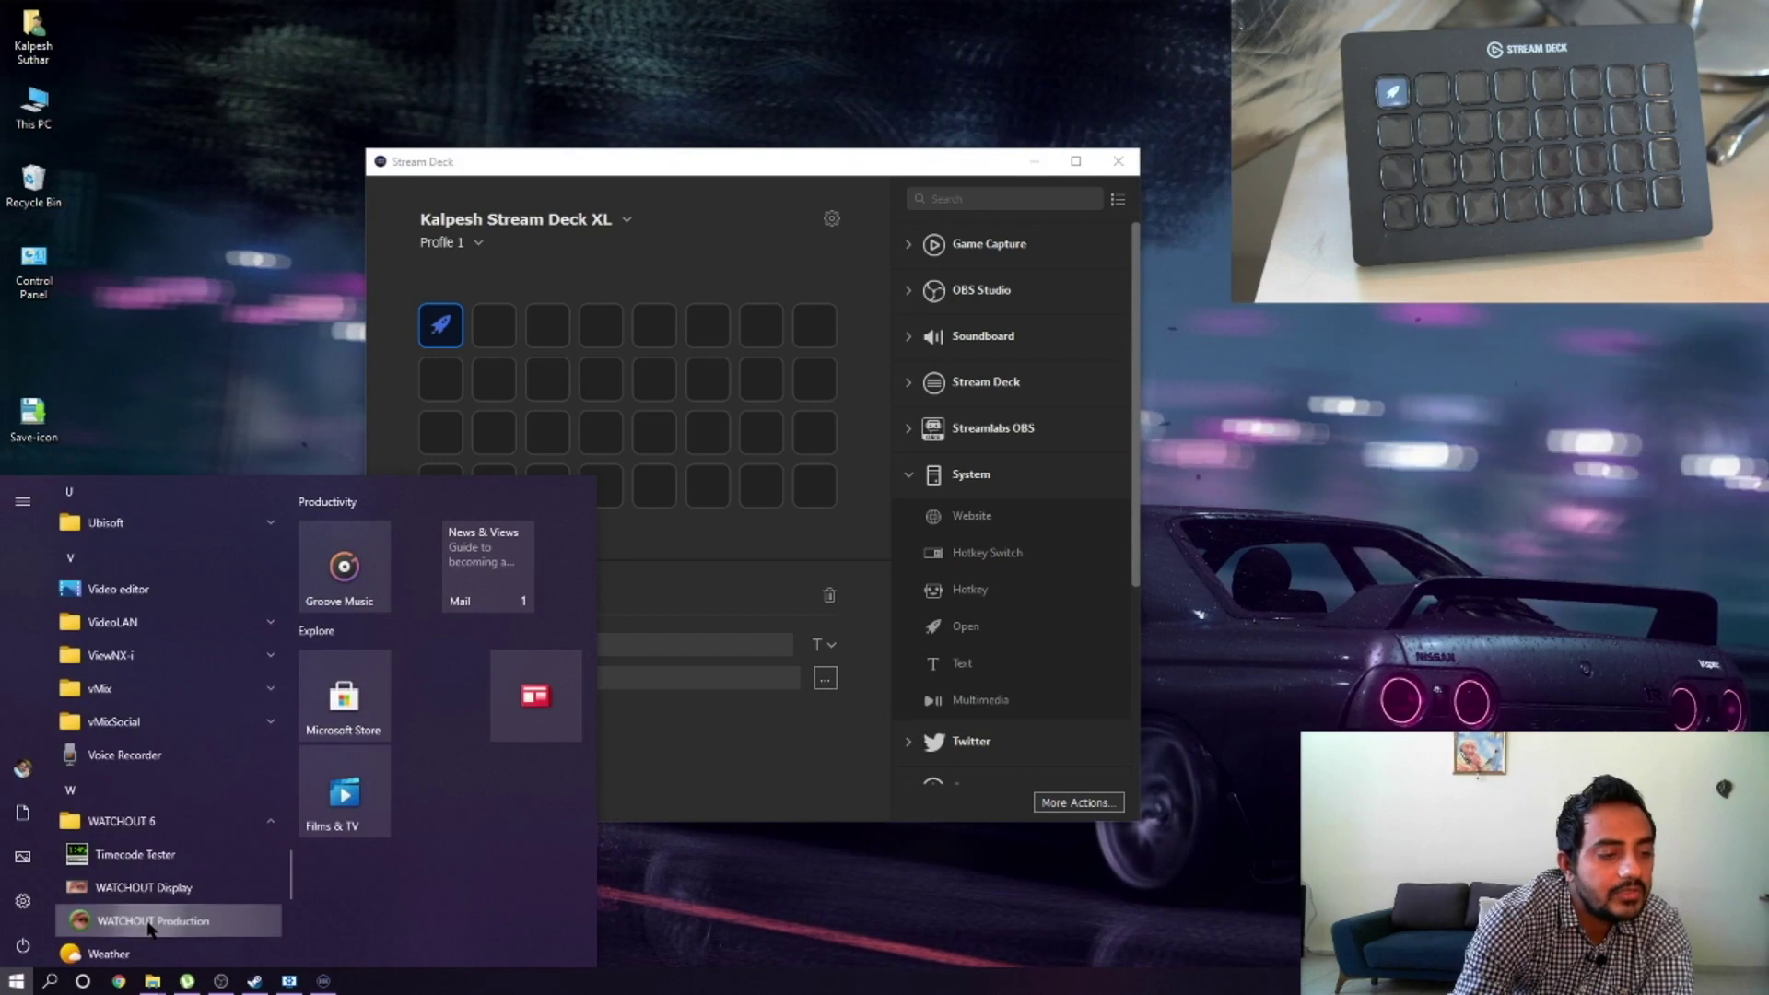
left_click_drag(152, 920, 440, 328)
left_click(786, 547)
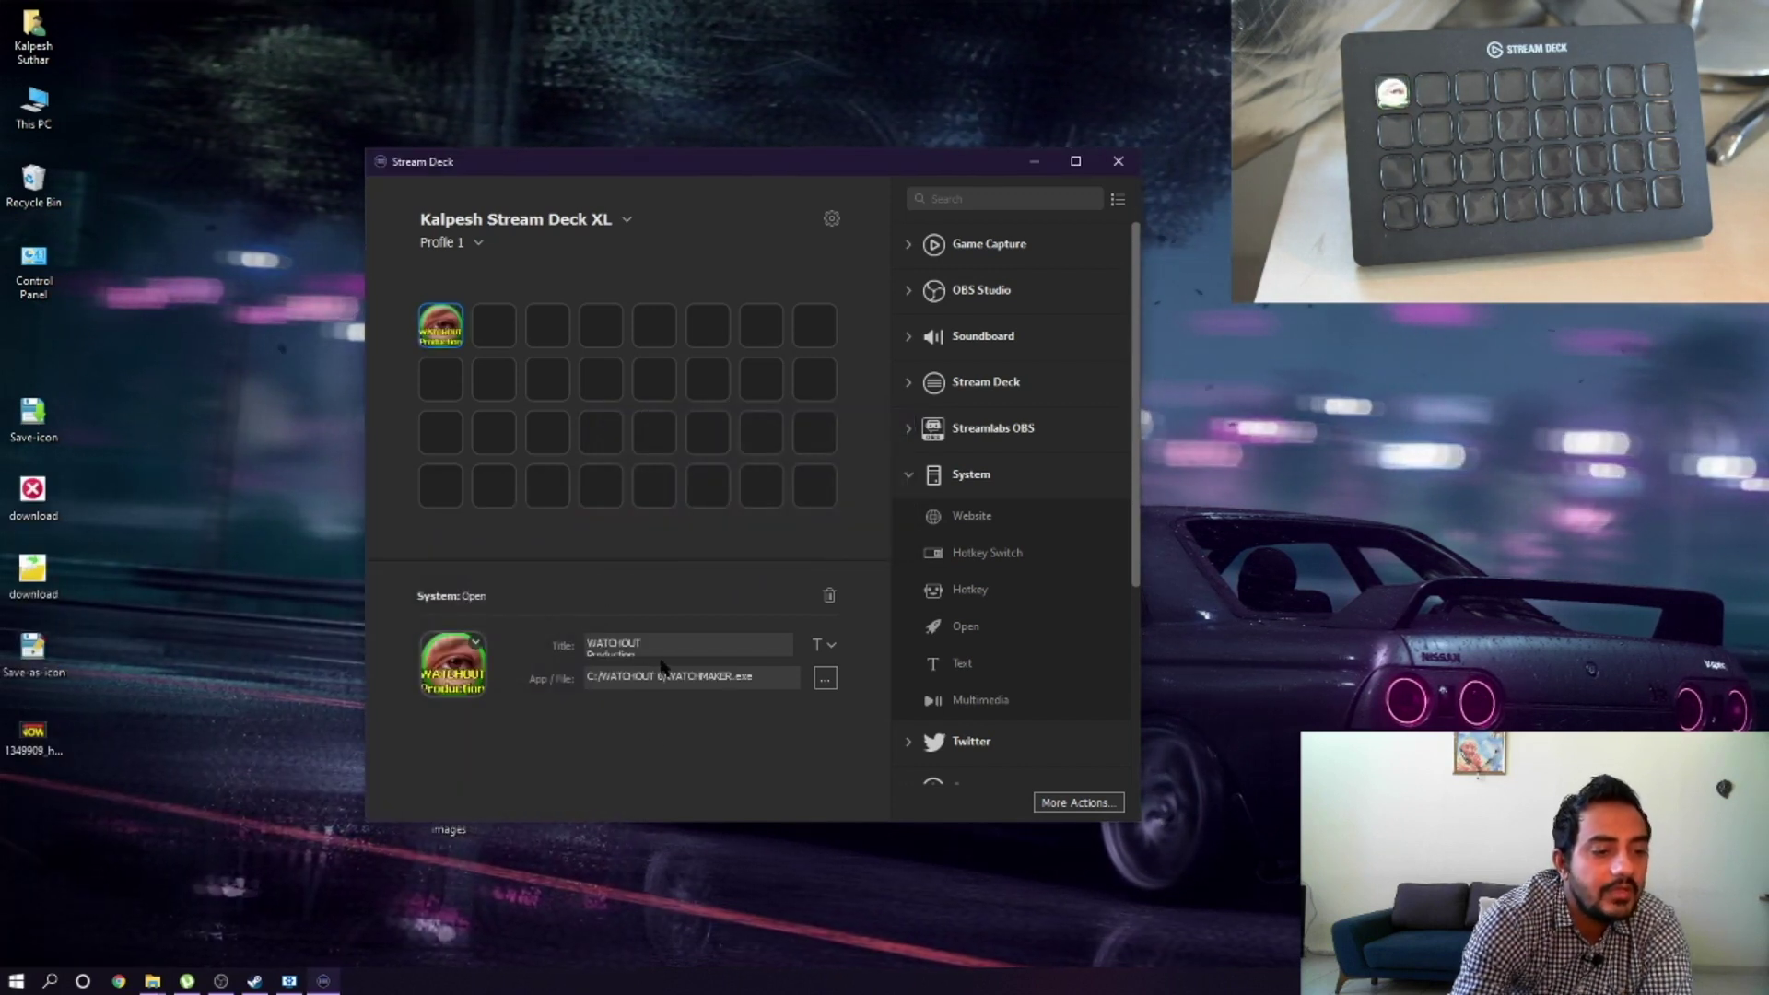
left_click_drag(589, 642, 650, 670)
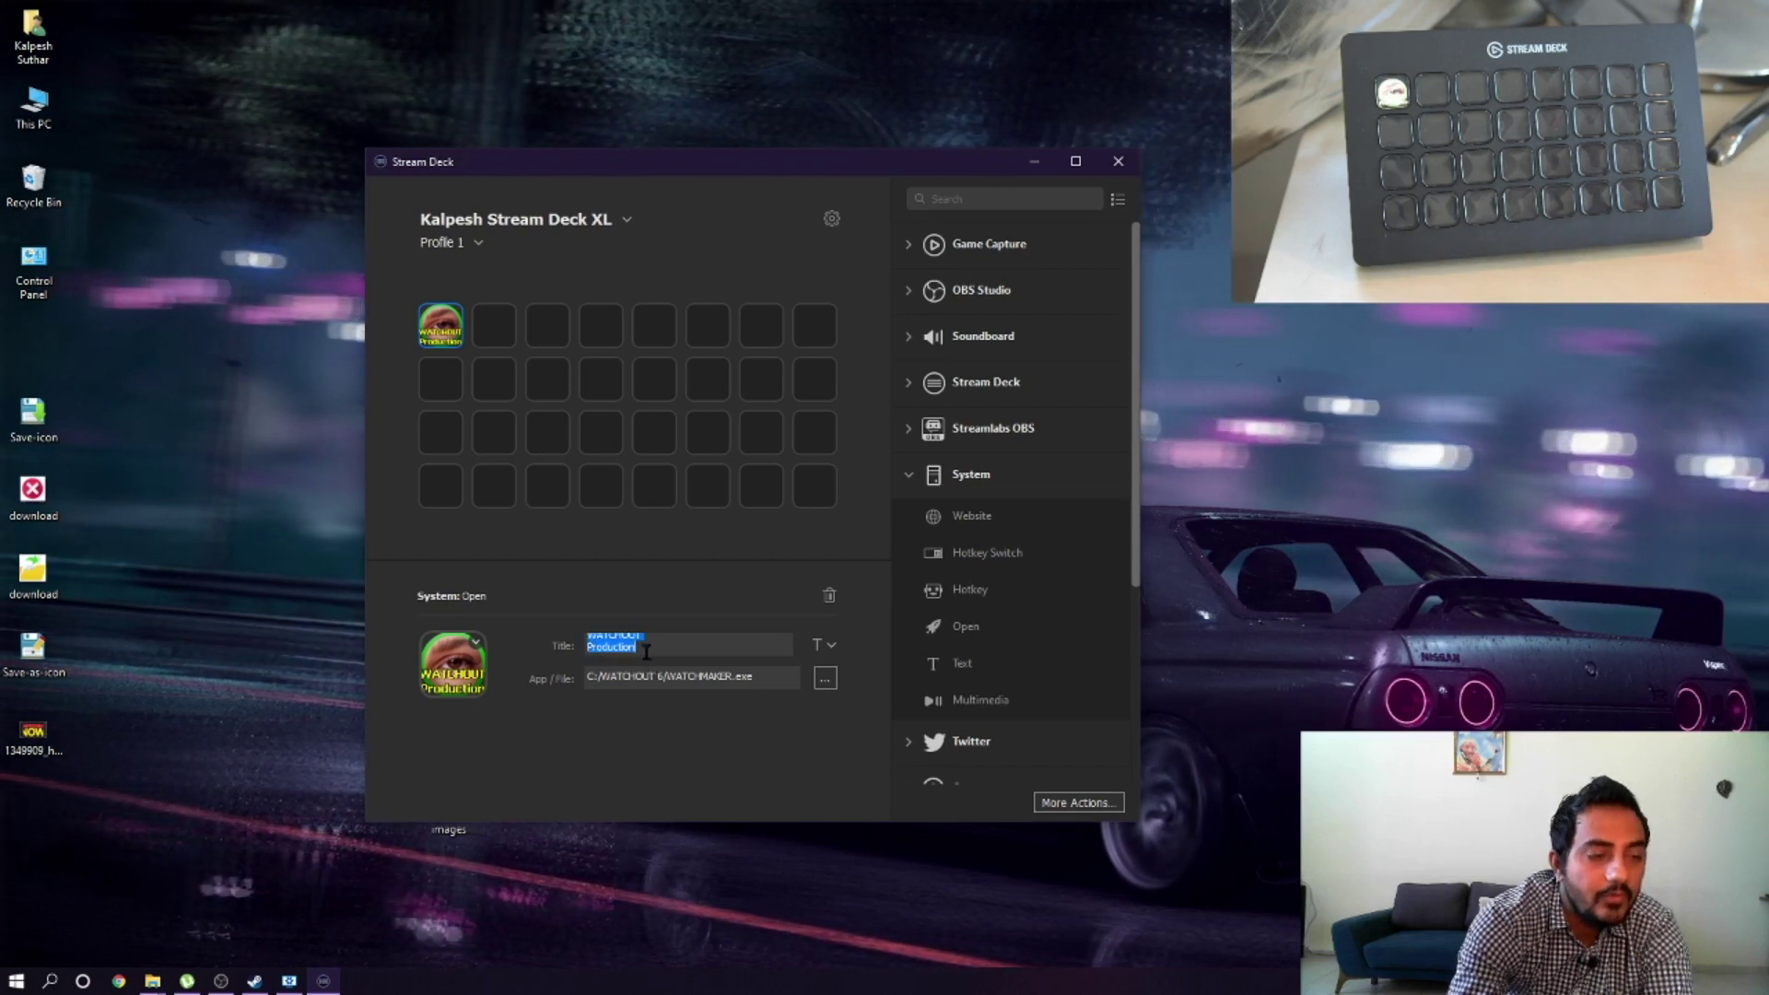
key("BackSpace")
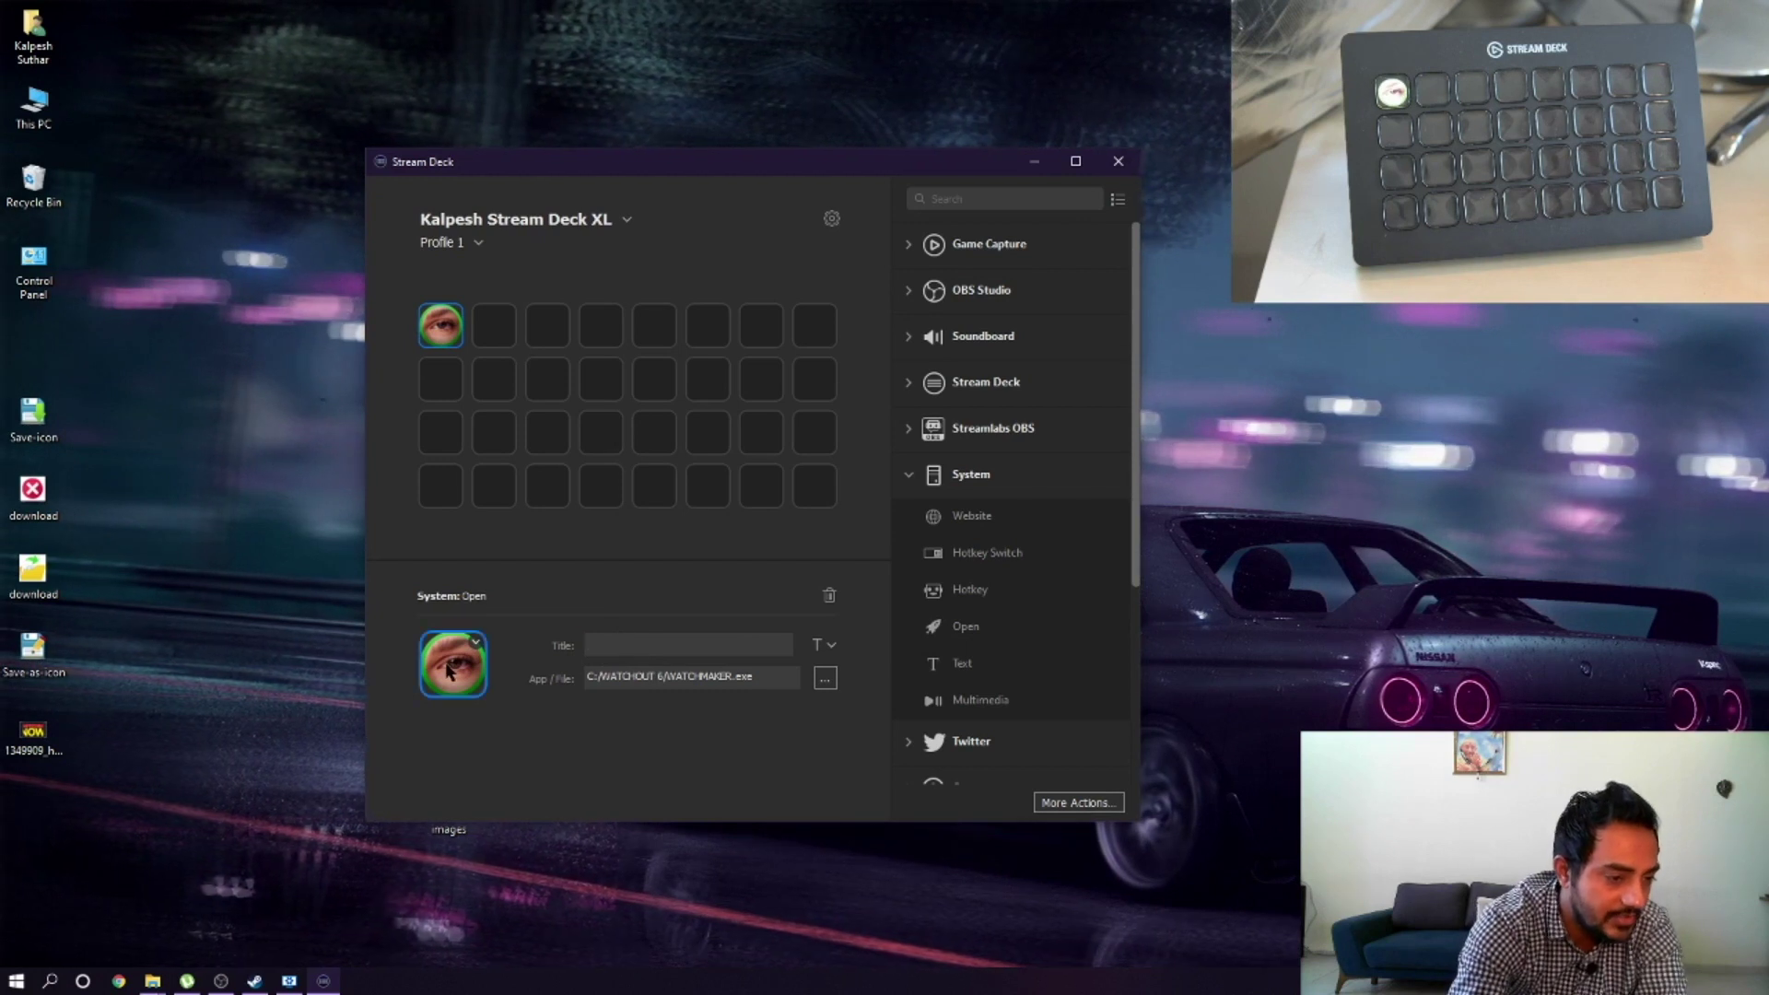
Step: Title the WATCHOUT launcher key 'watchout'
left_click(477, 644)
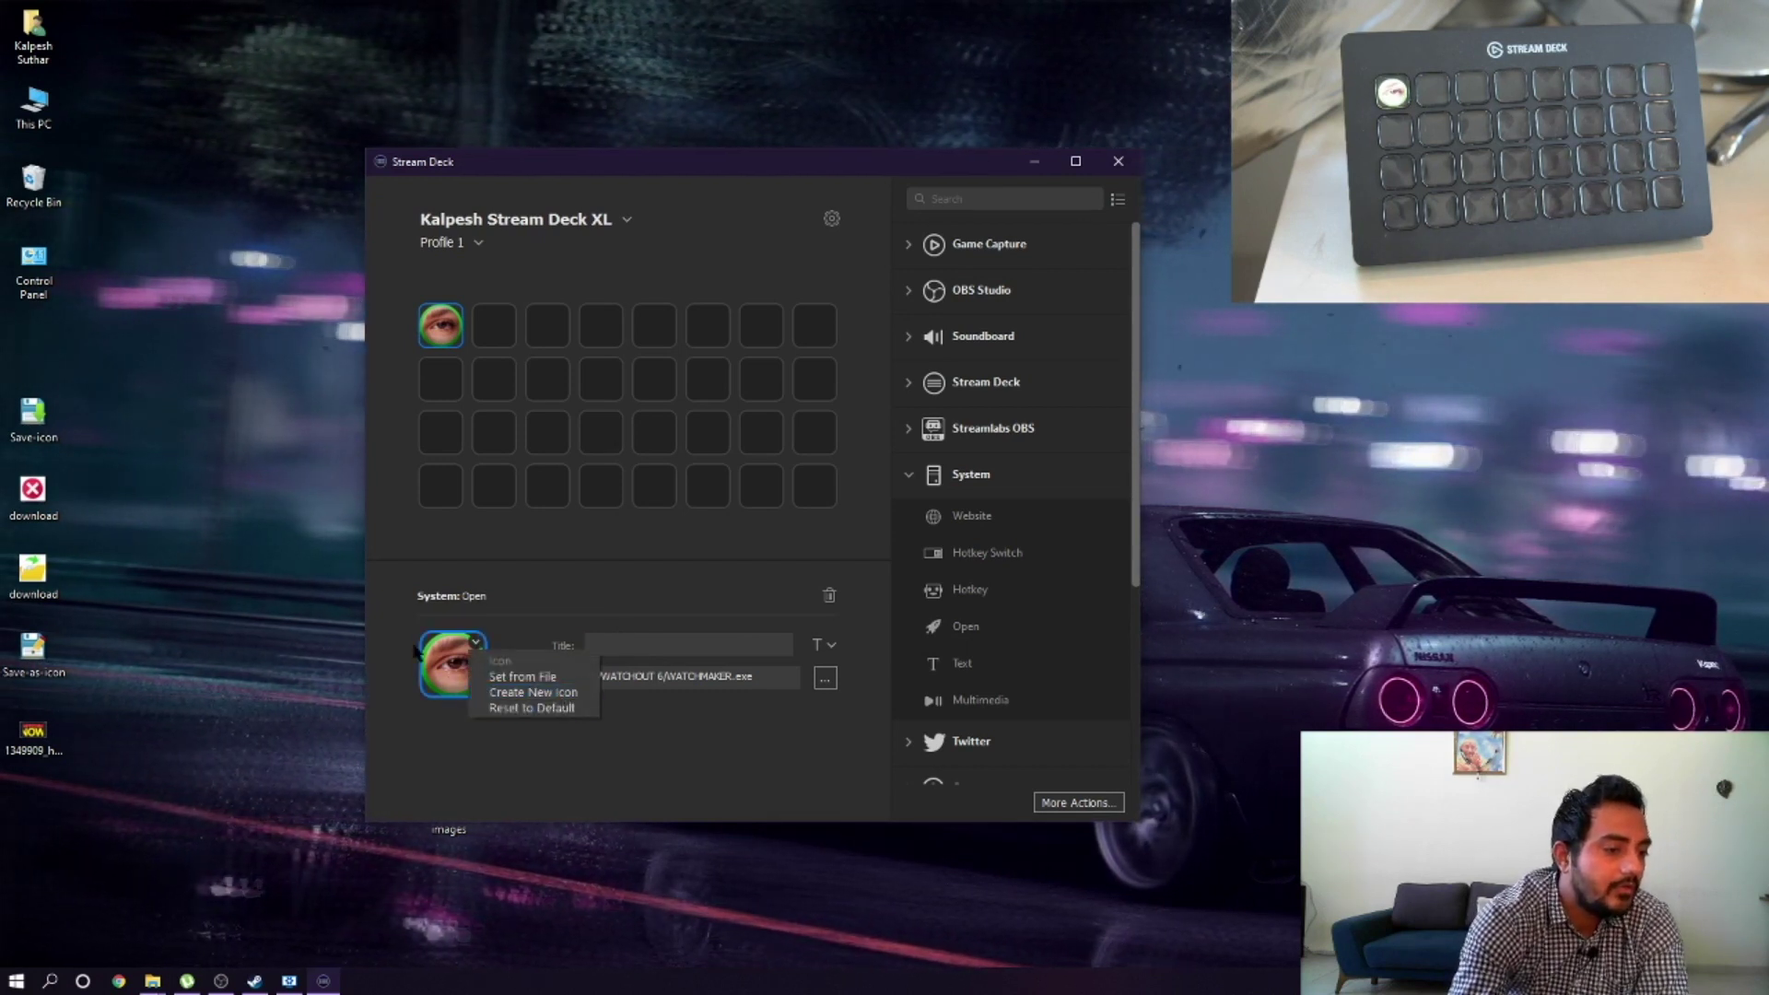
left_click(412, 684)
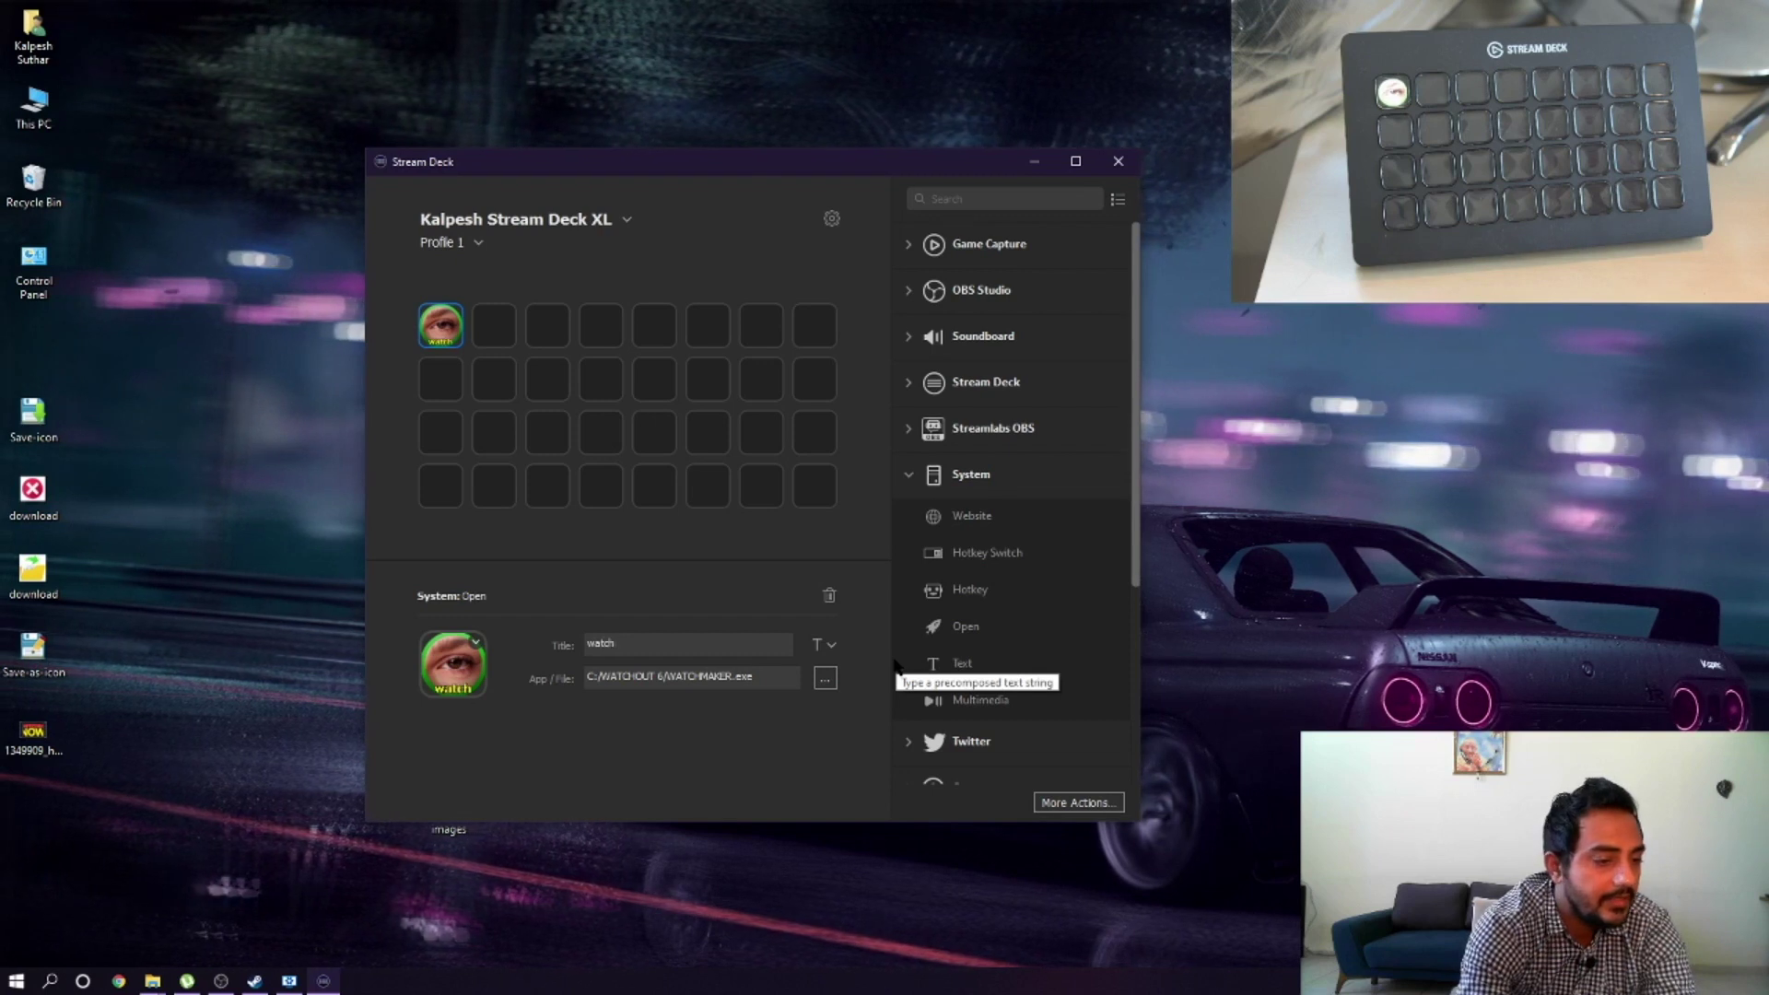
type("out")
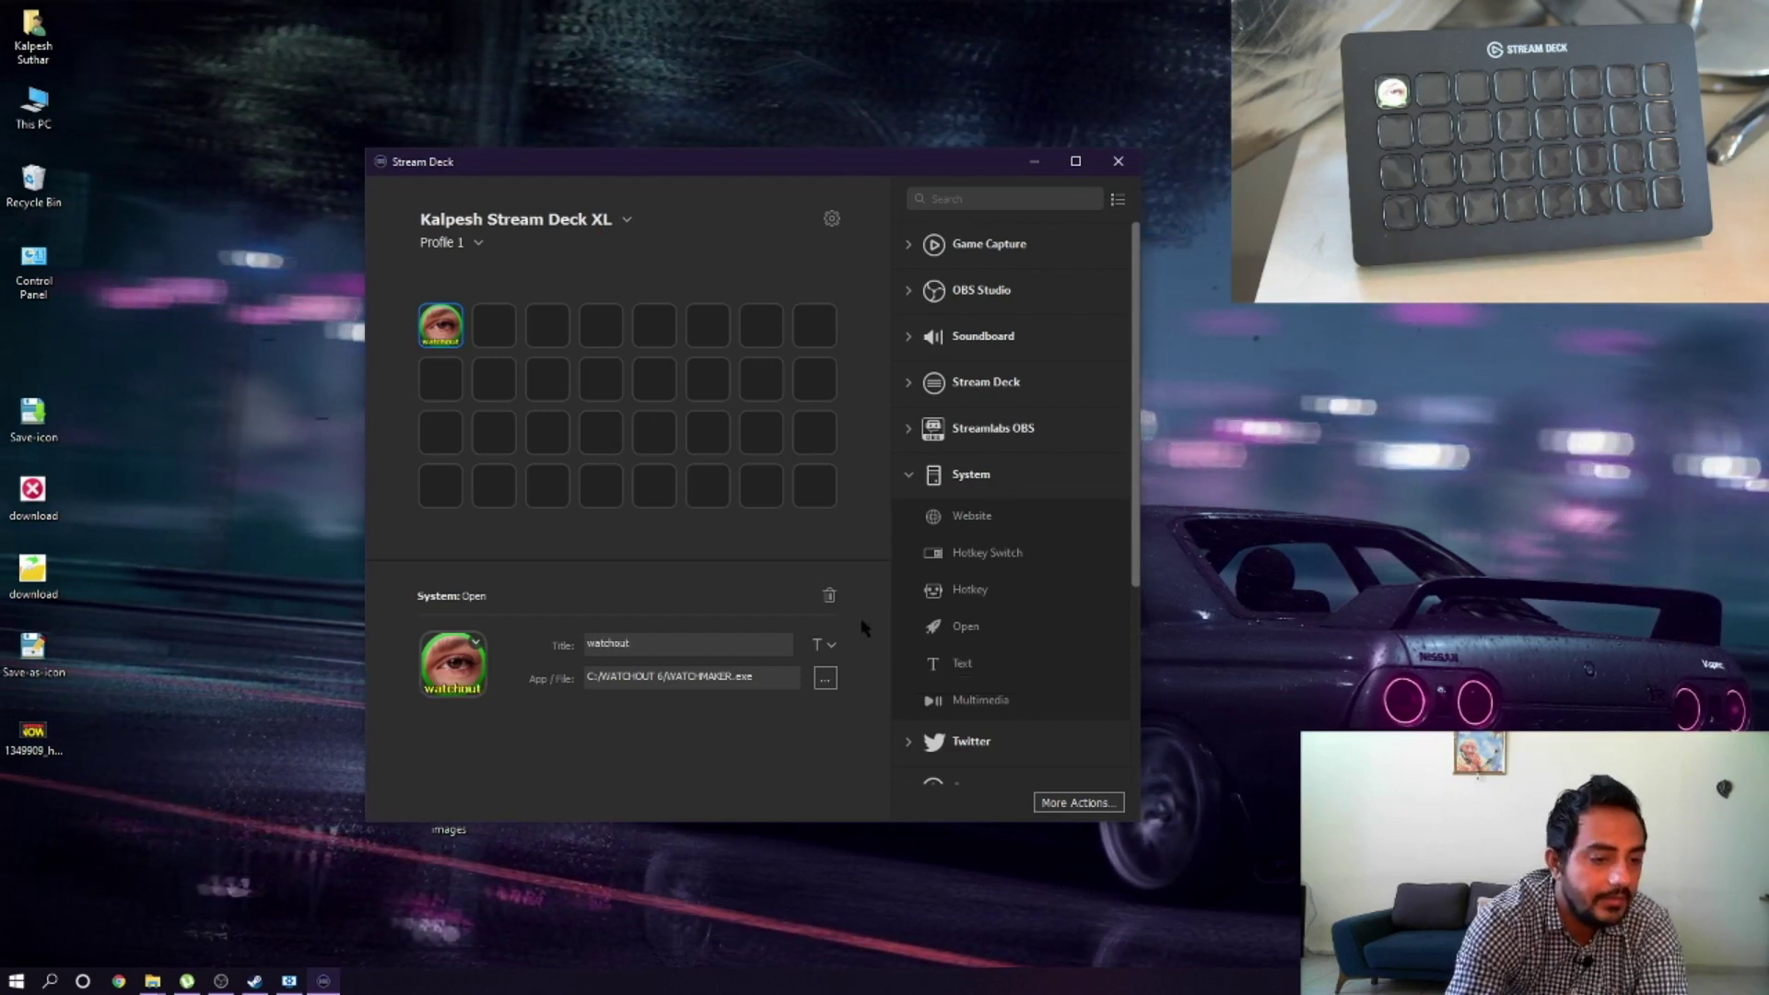
Step: Centre the title vertically on the key and set its font to Verdana
left_click(828, 647)
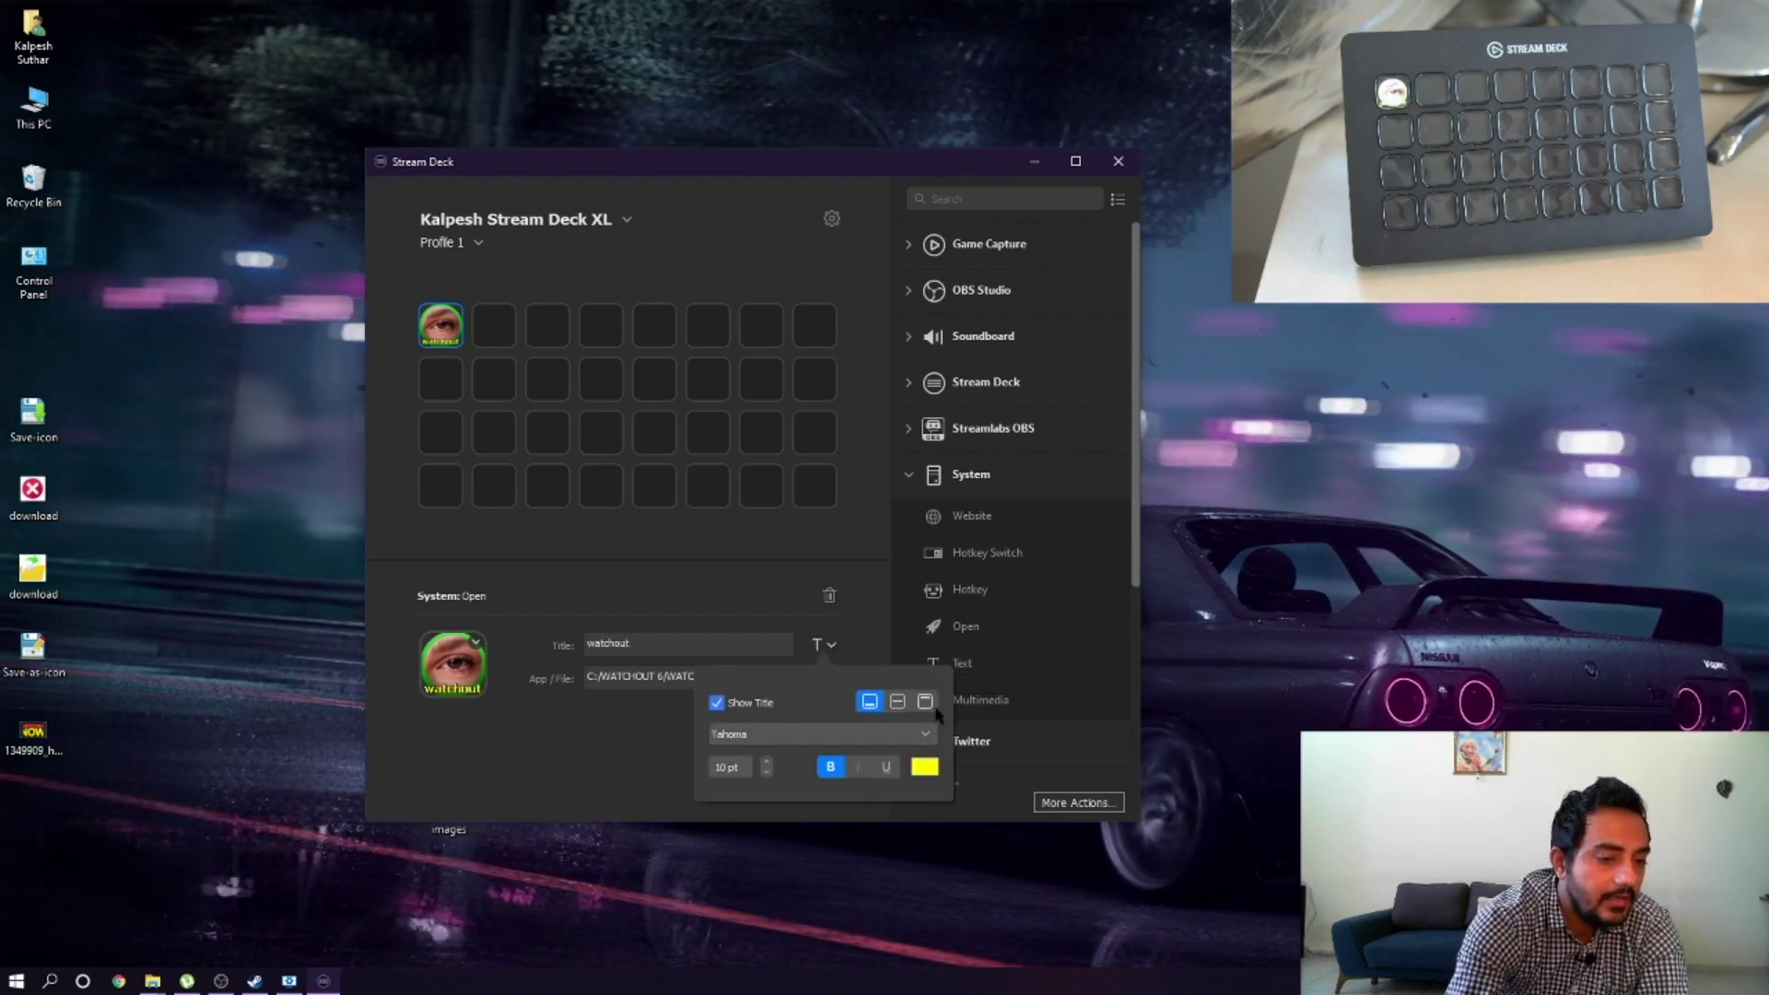
left_click(897, 702)
left_click(925, 701)
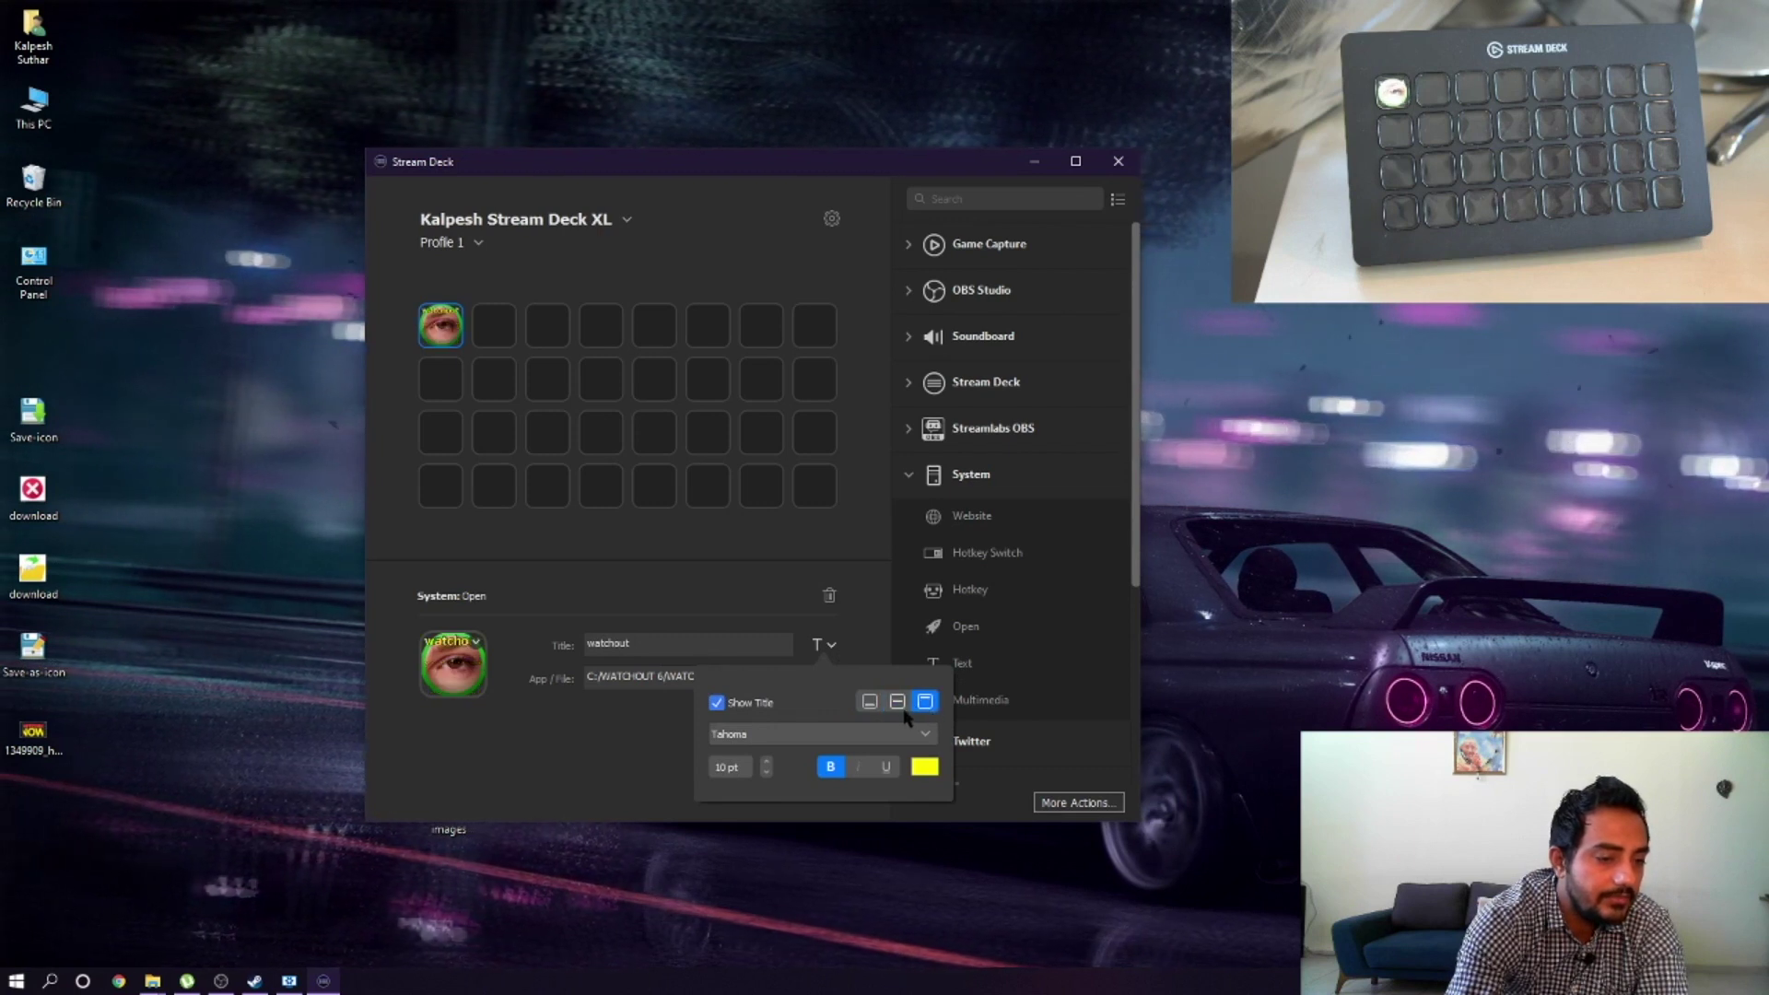
left_click(897, 701)
left_click(869, 734)
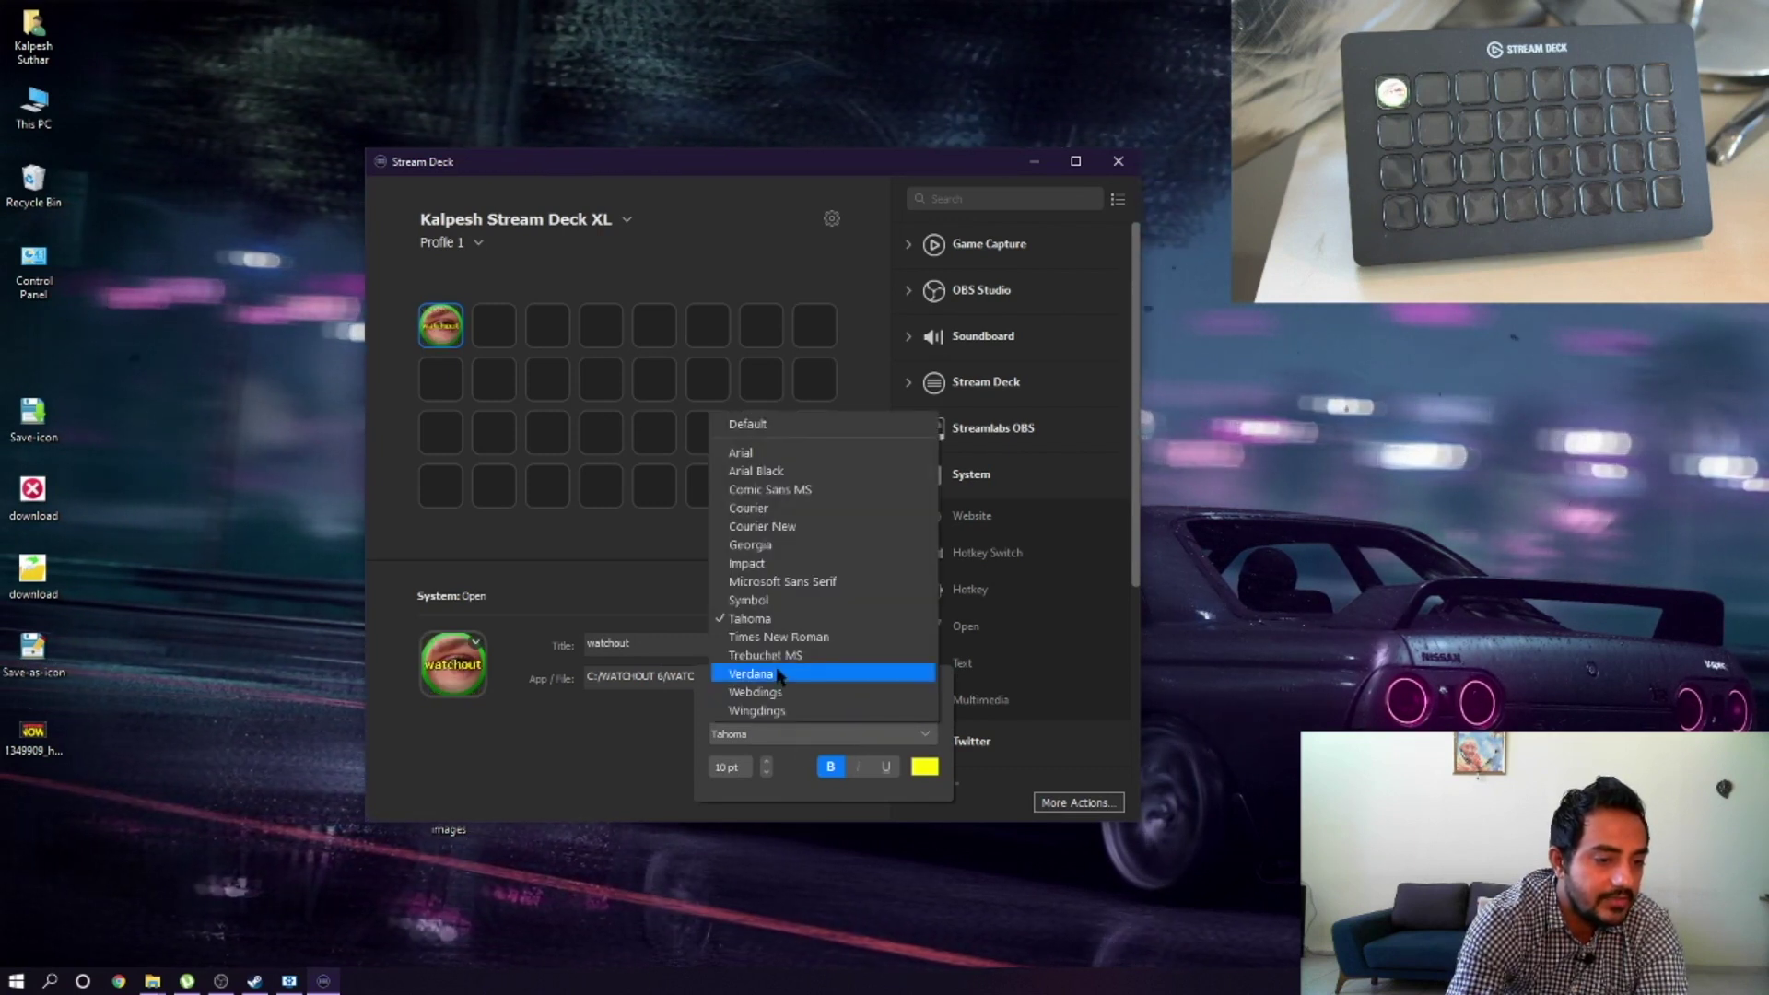
left_click(778, 675)
left_click(925, 767)
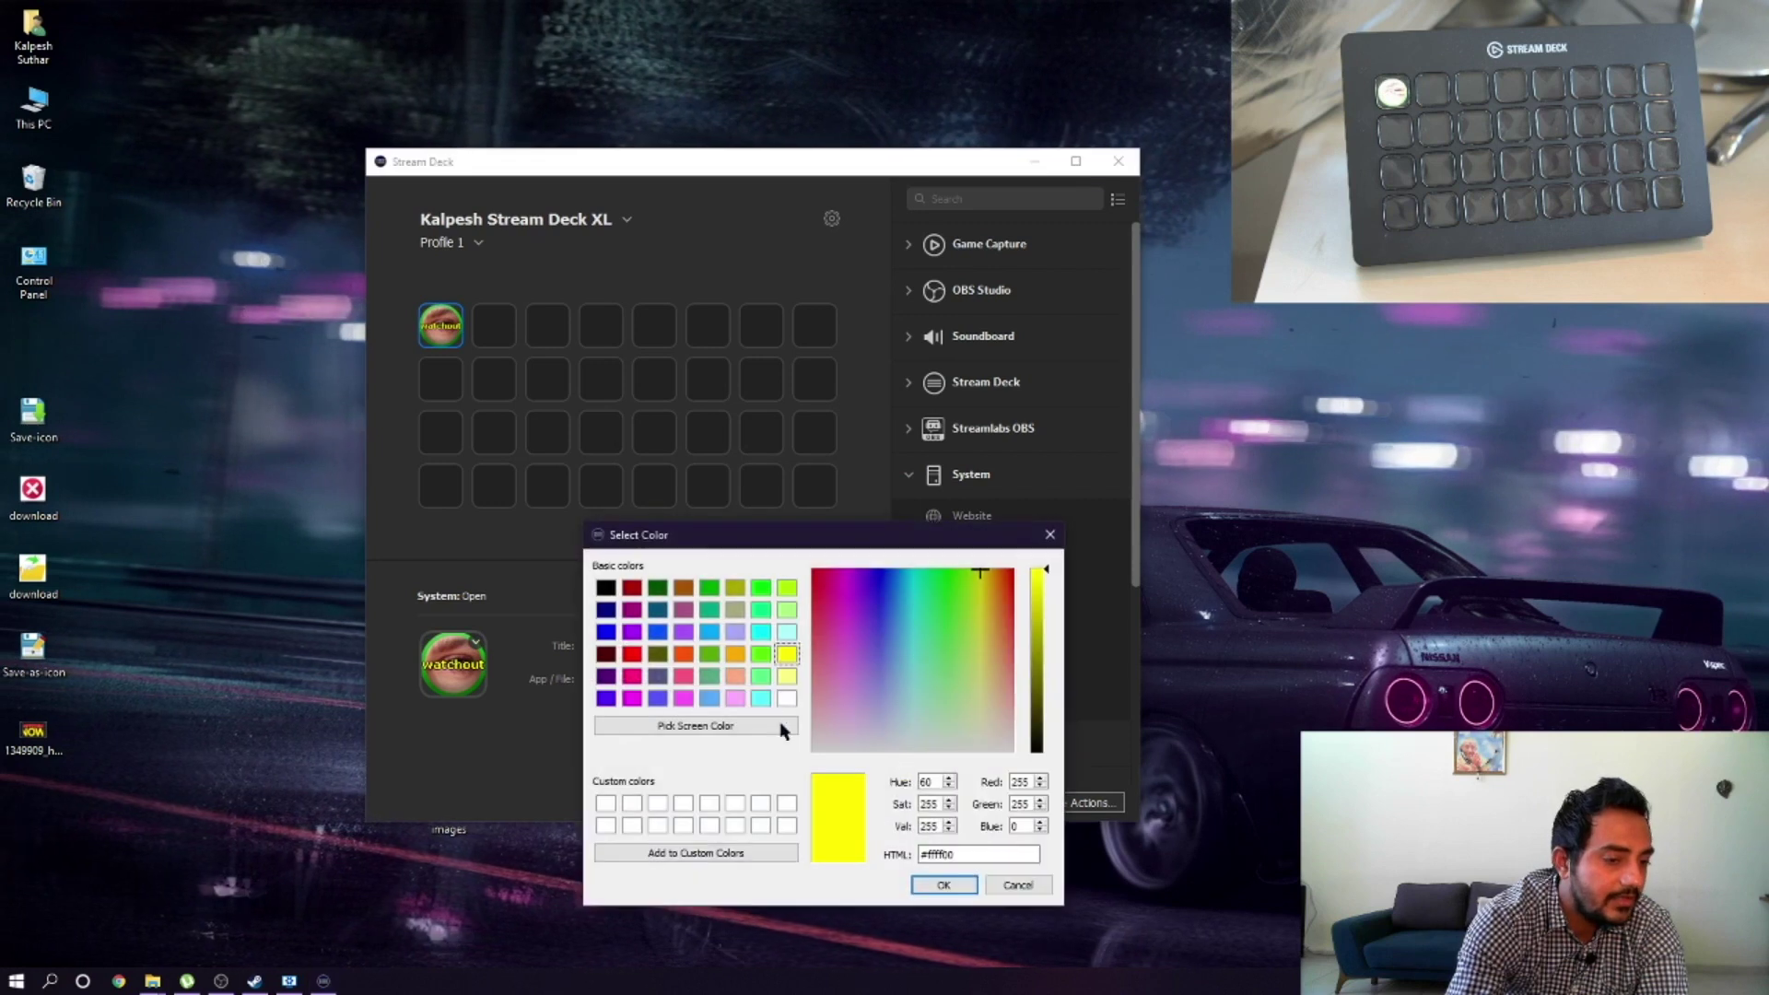
left_click(1050, 535)
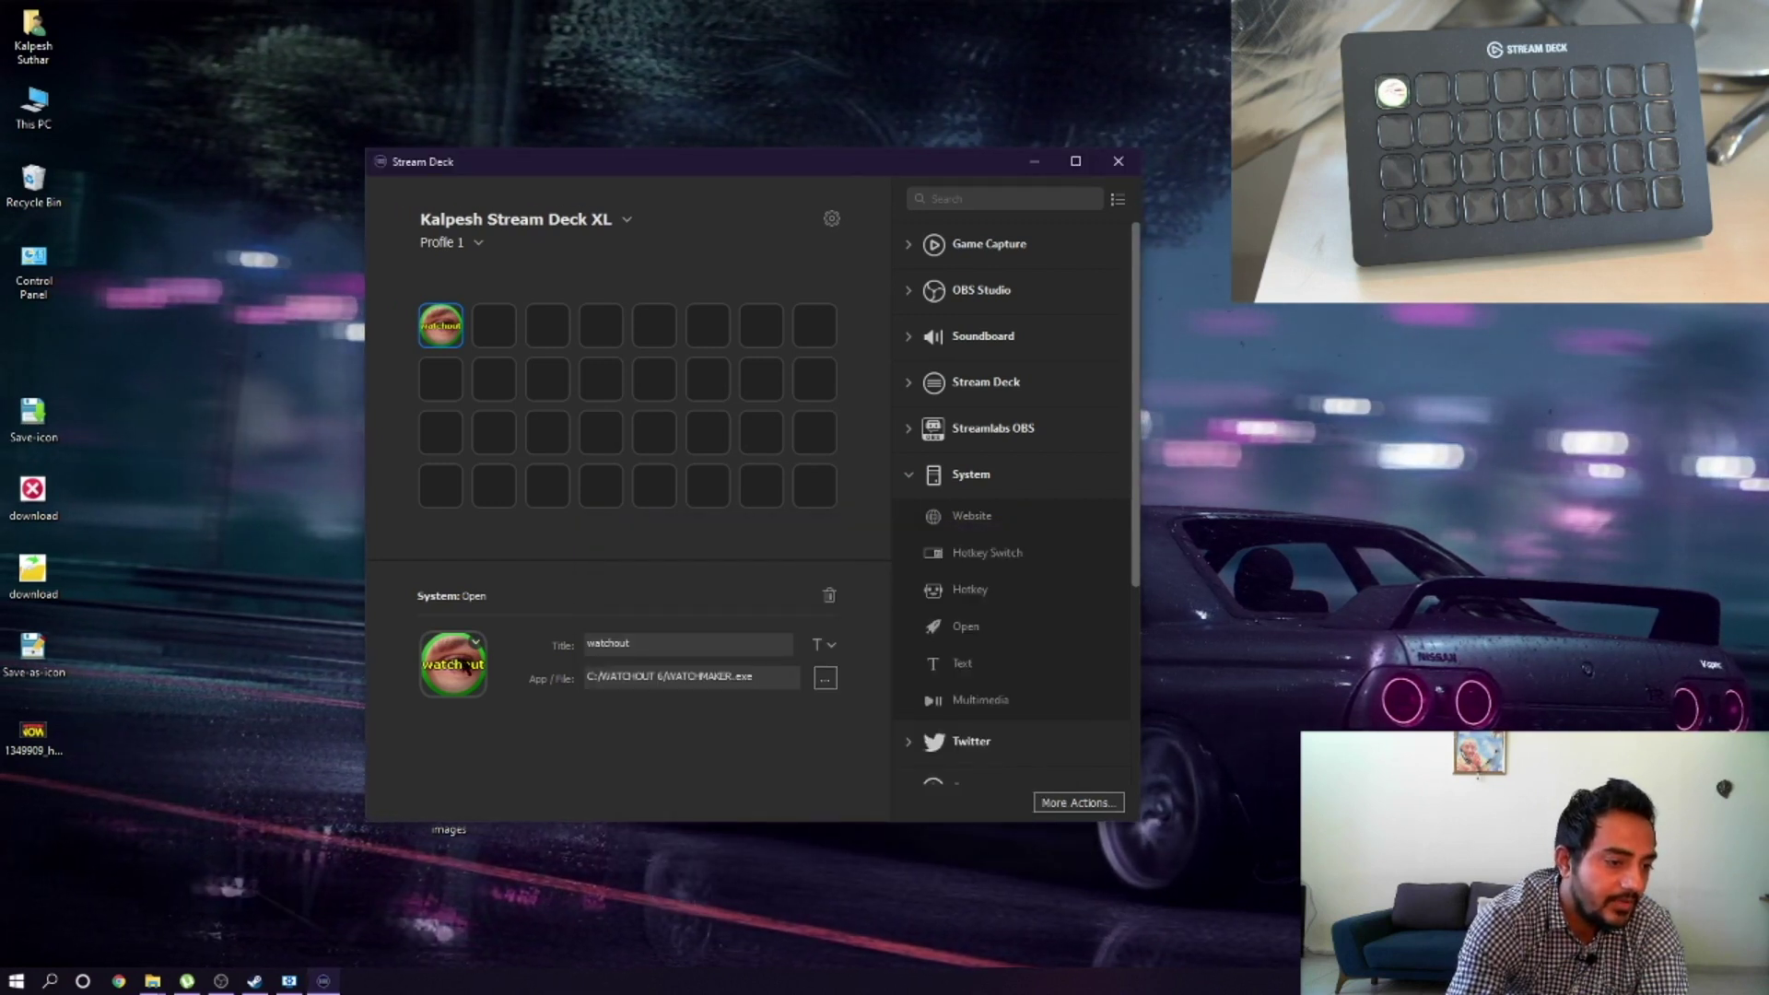
Step: Clear the key's title, then save a new WATCHOUT show as test.watch, overwriting the old file
left_click_drag(734, 649, 425, 634)
key("BackSpace")
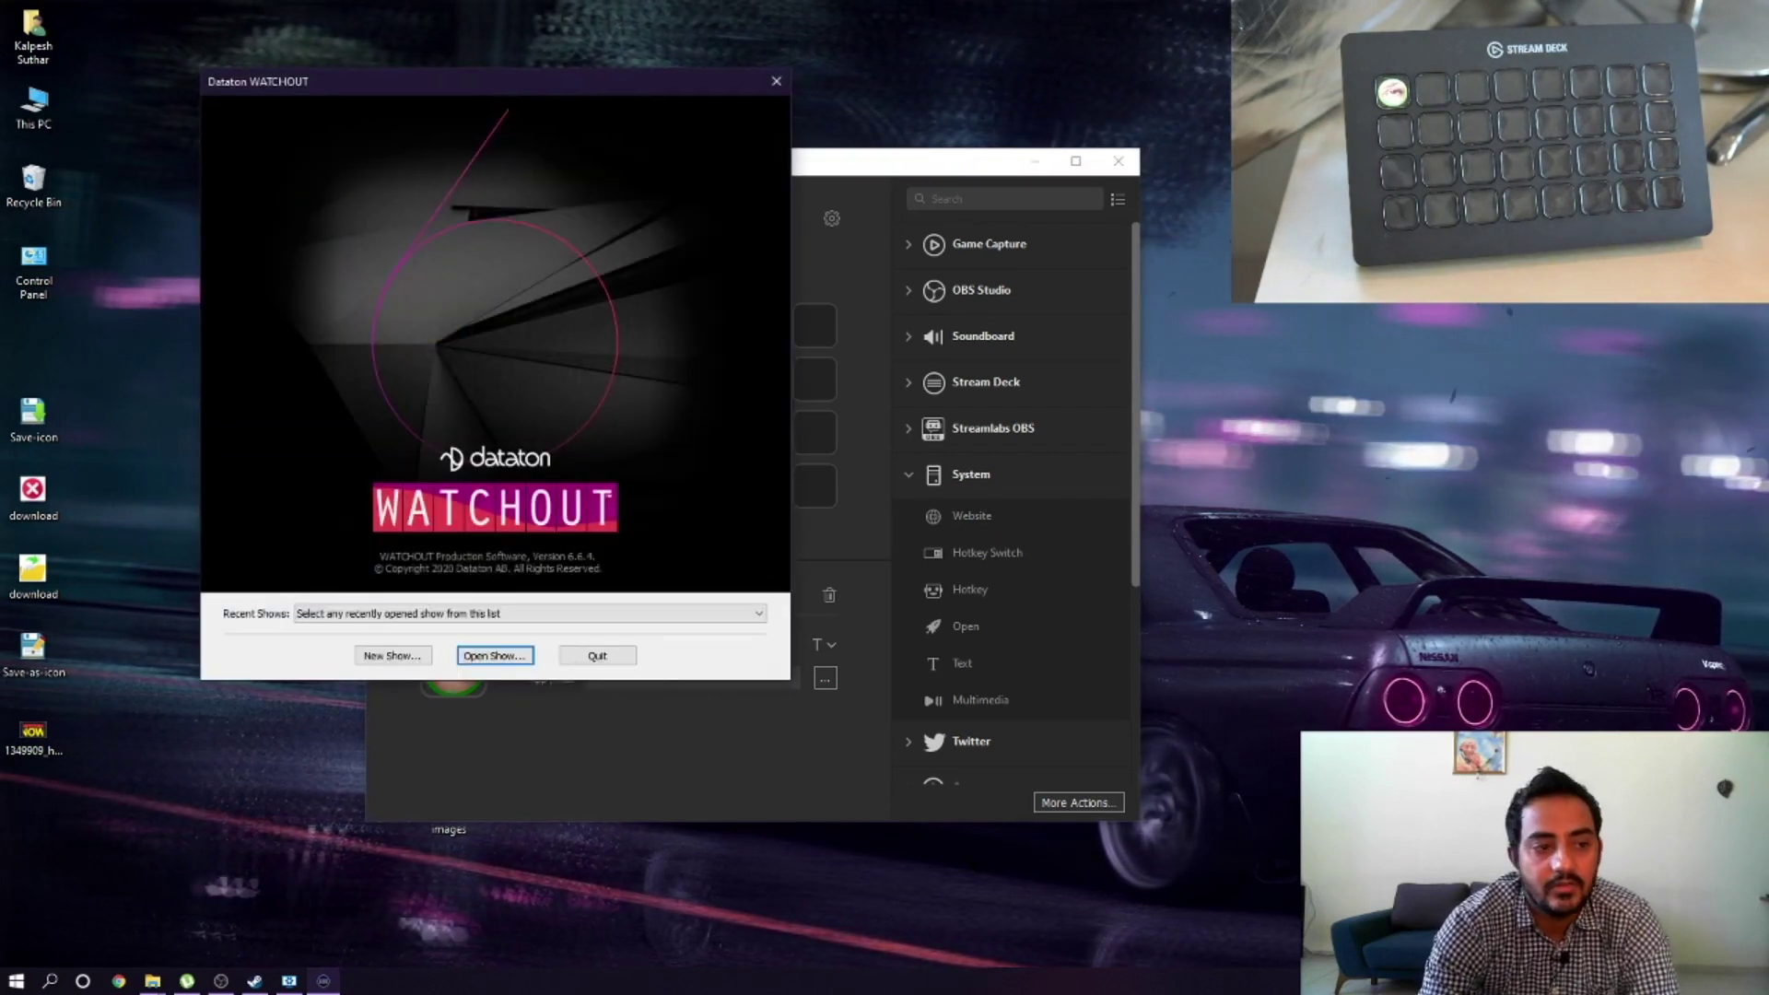
left_click(433, 613)
left_click(434, 616)
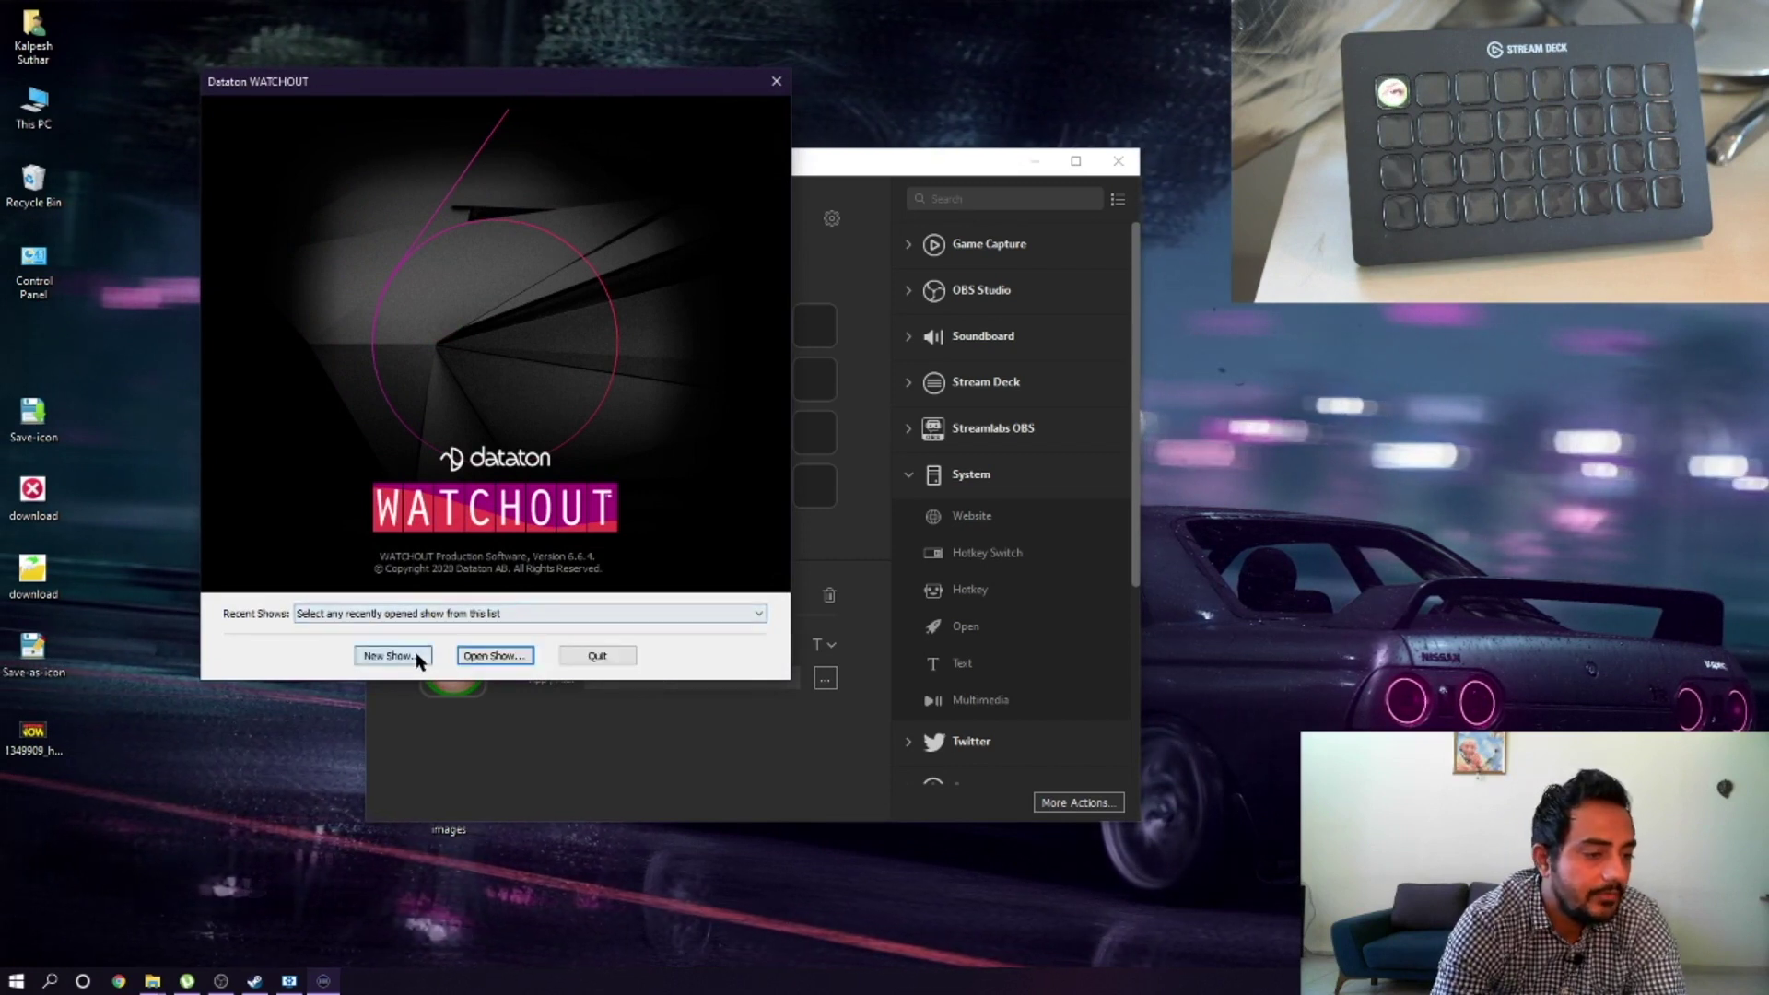
left_click(392, 656)
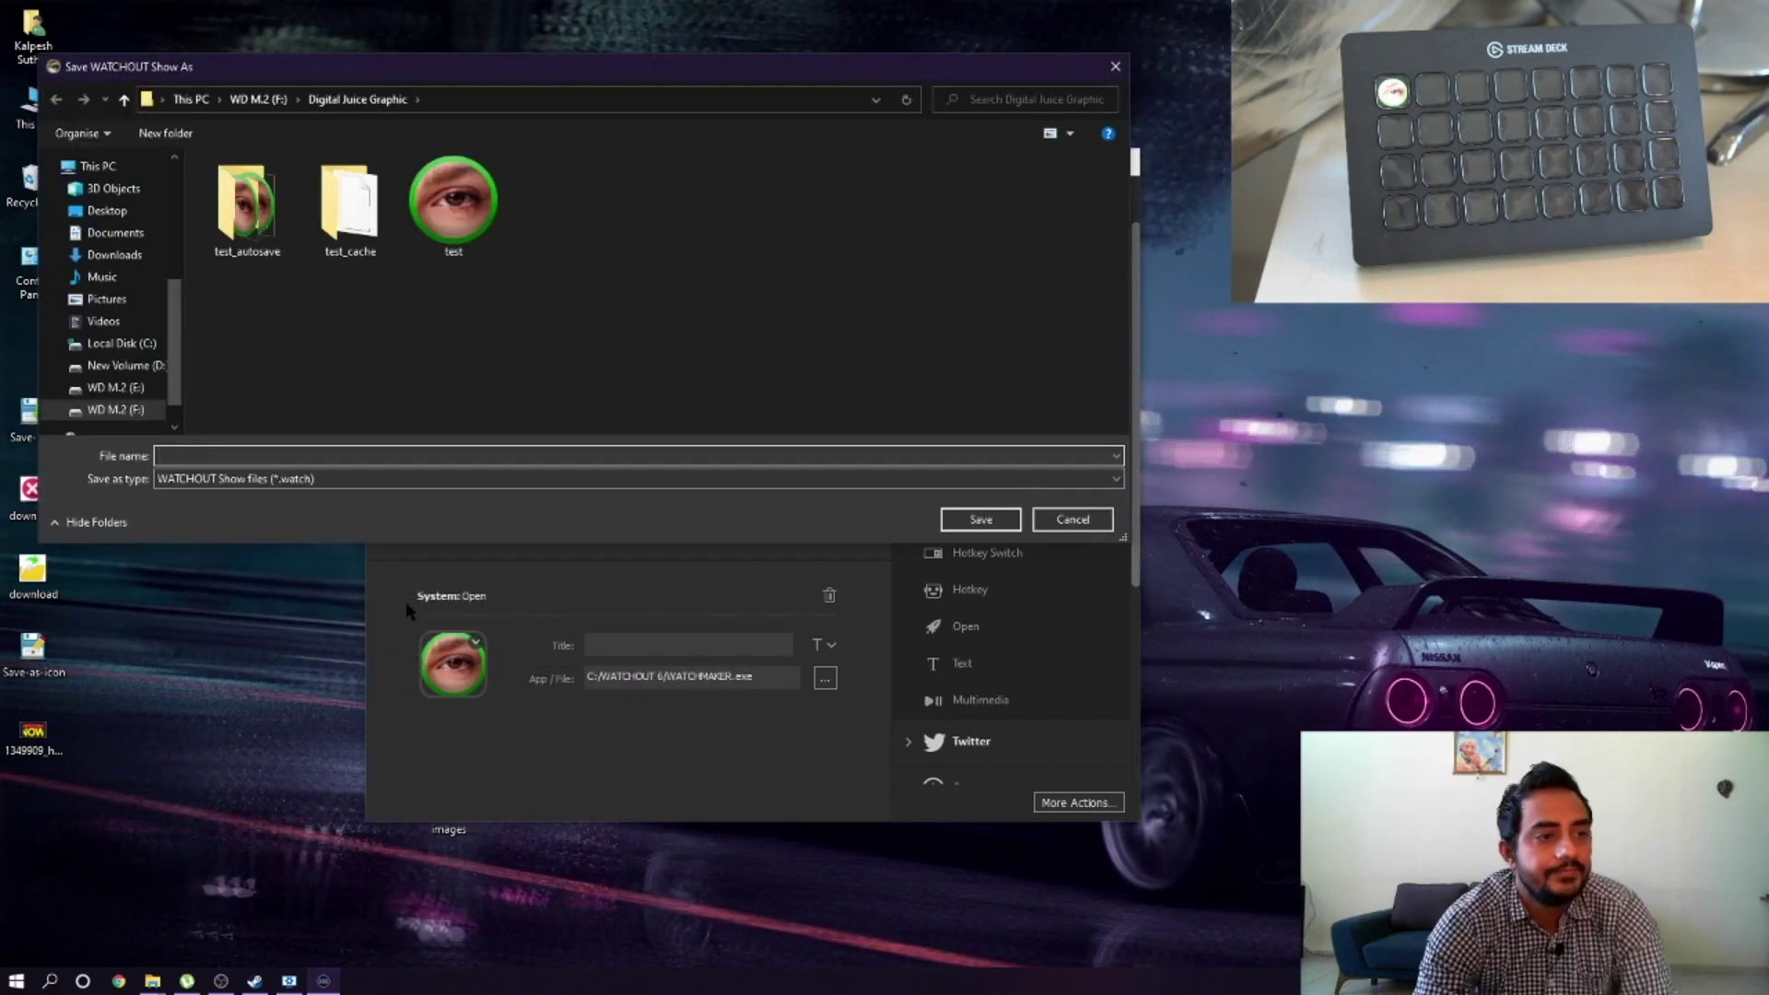
left_click(453, 207)
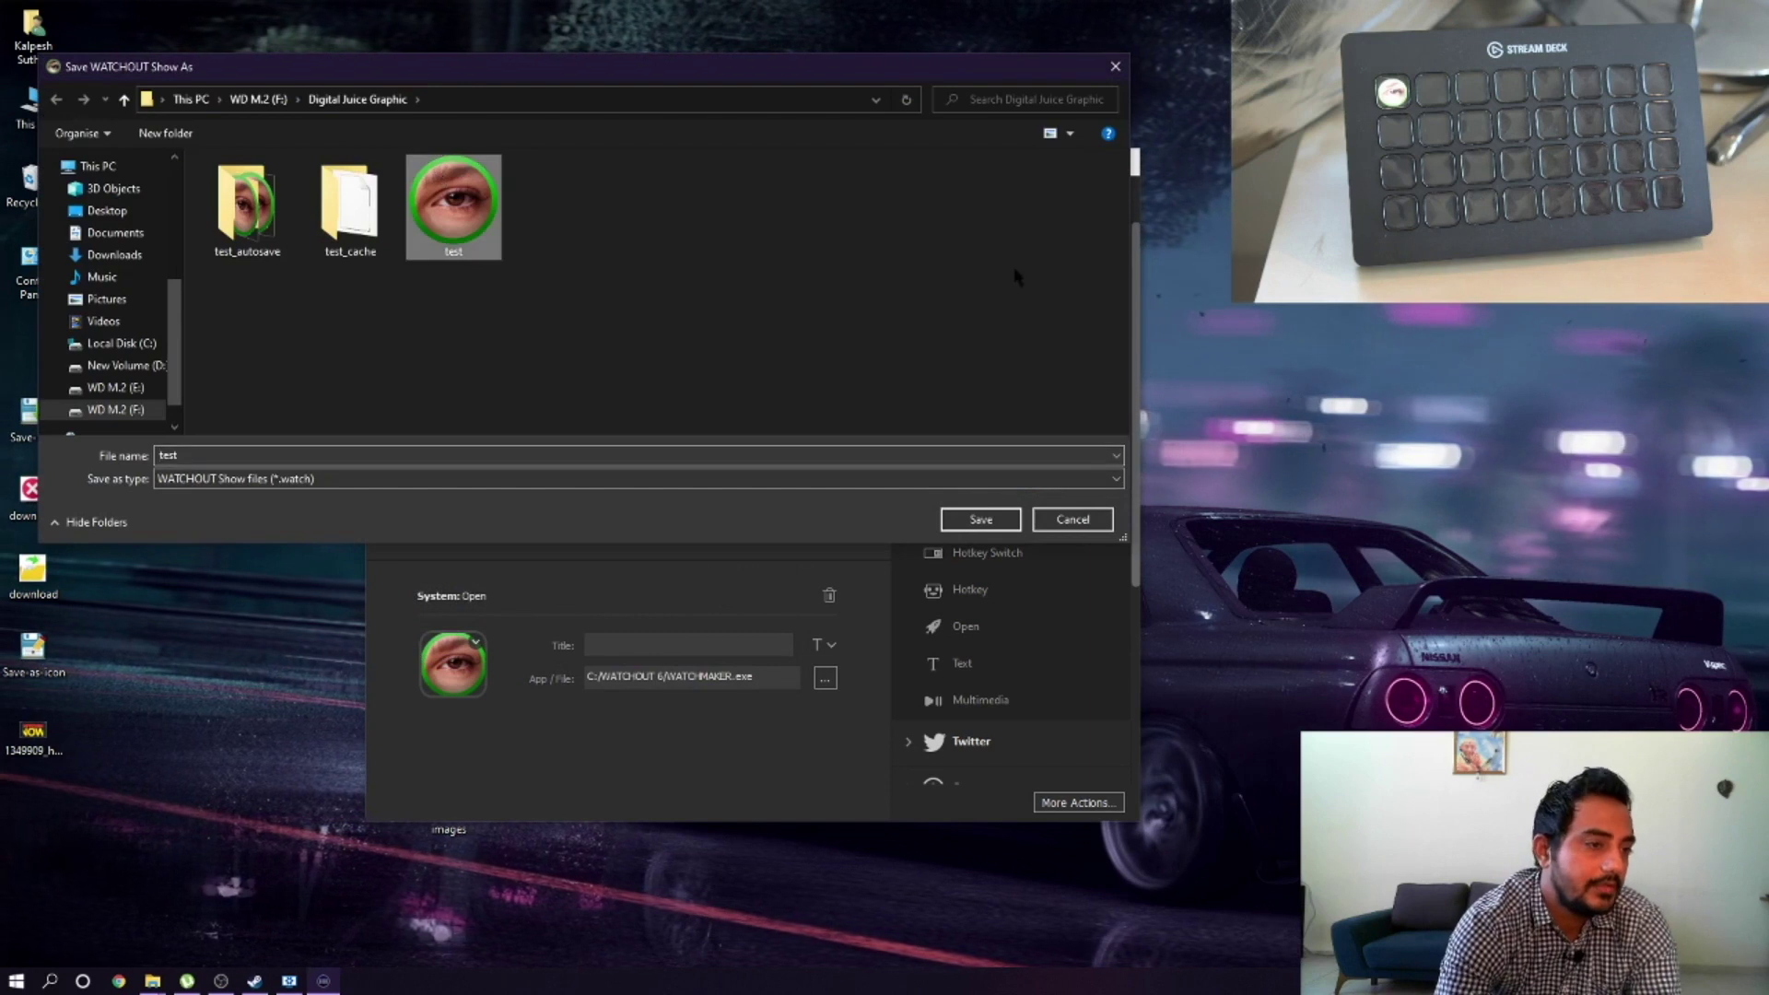
left_click(991, 526)
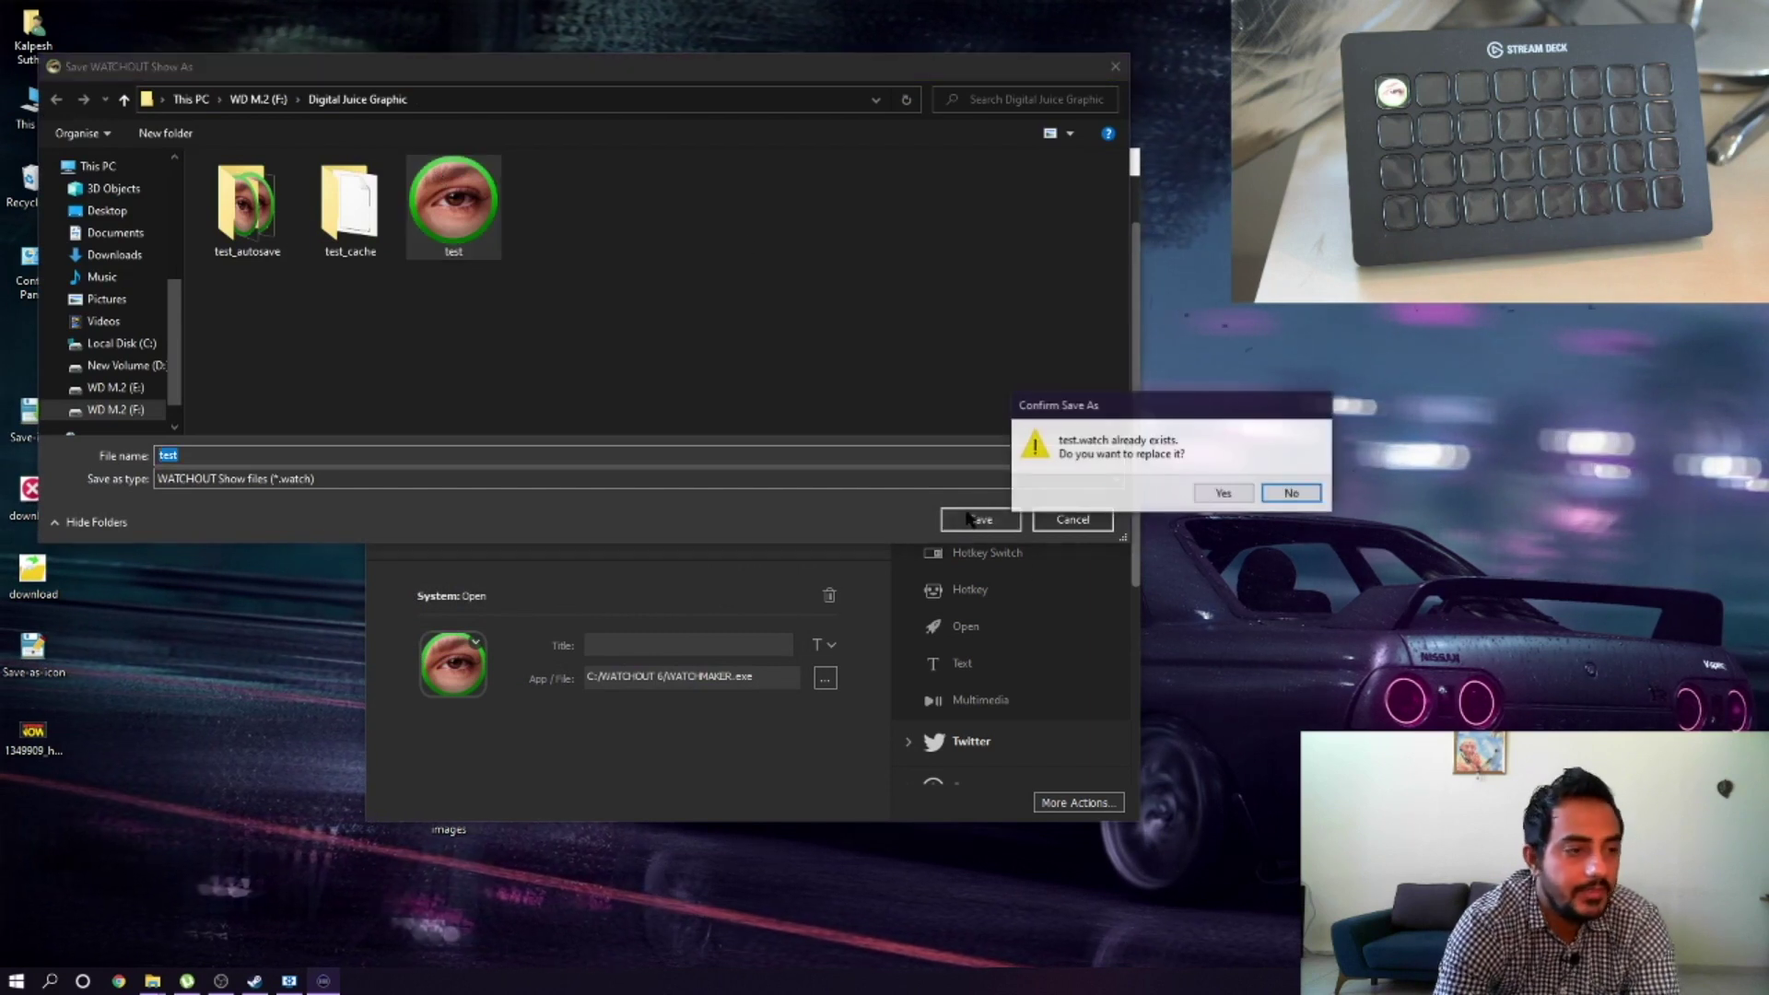
left_click(1223, 494)
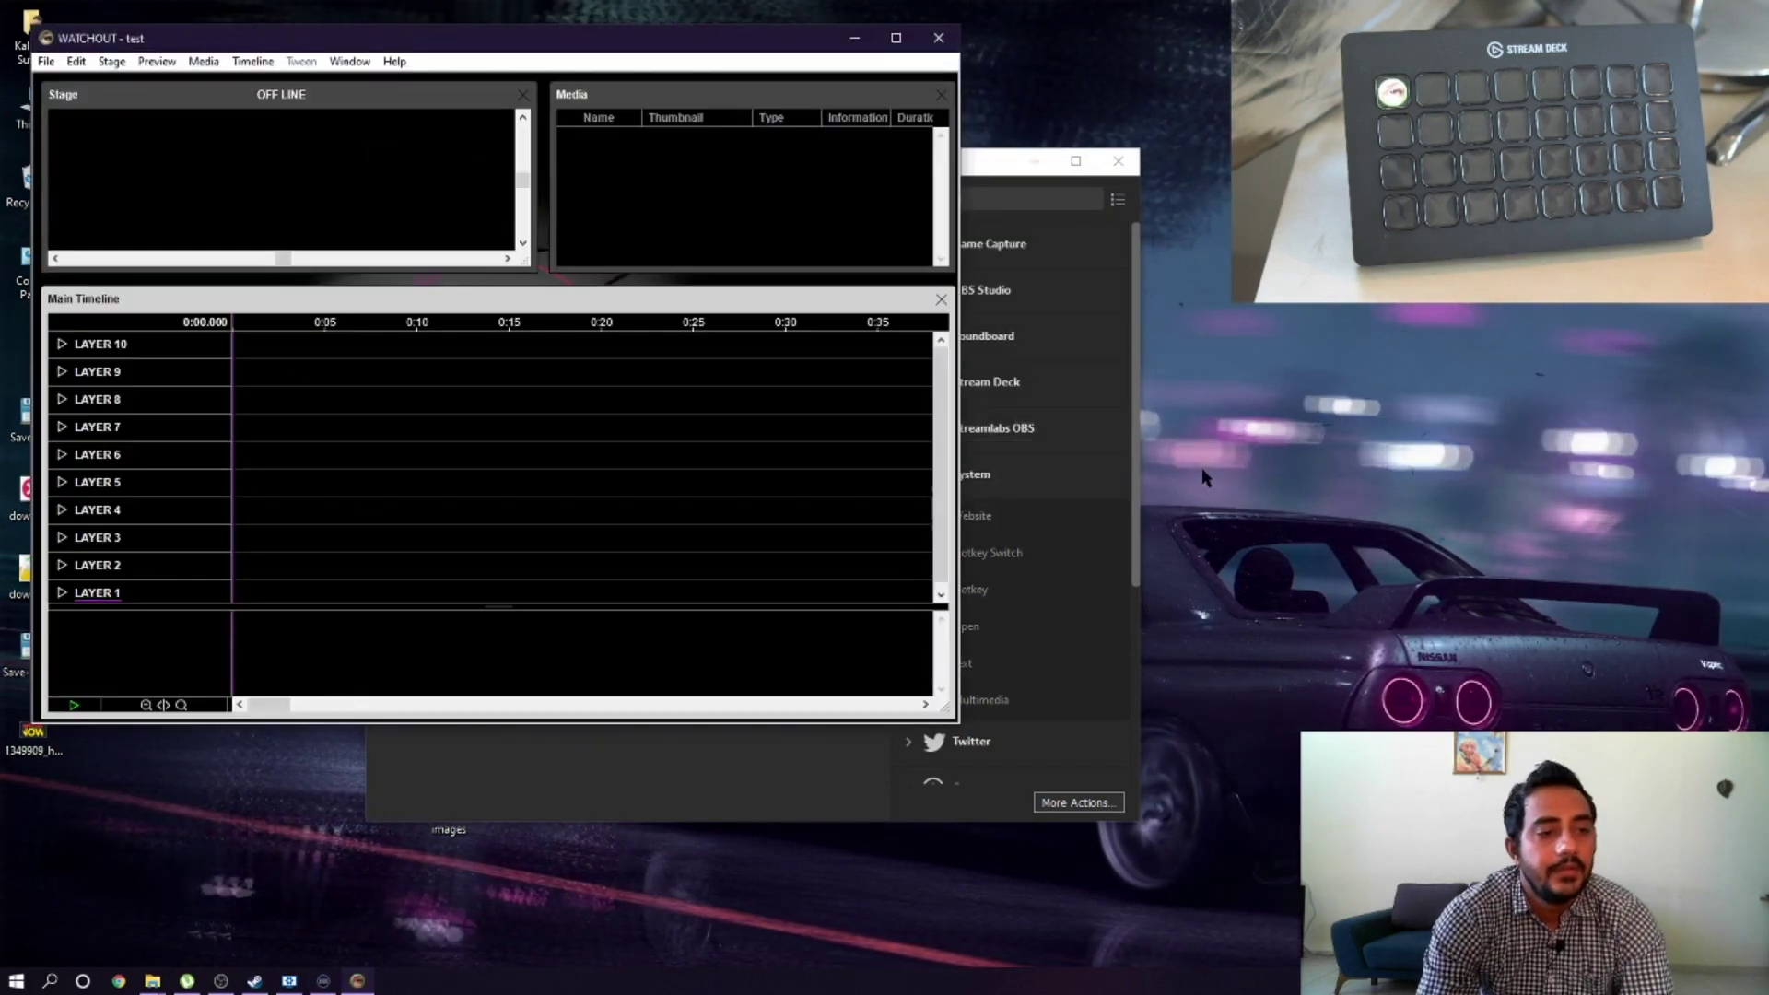
left_click(969, 199)
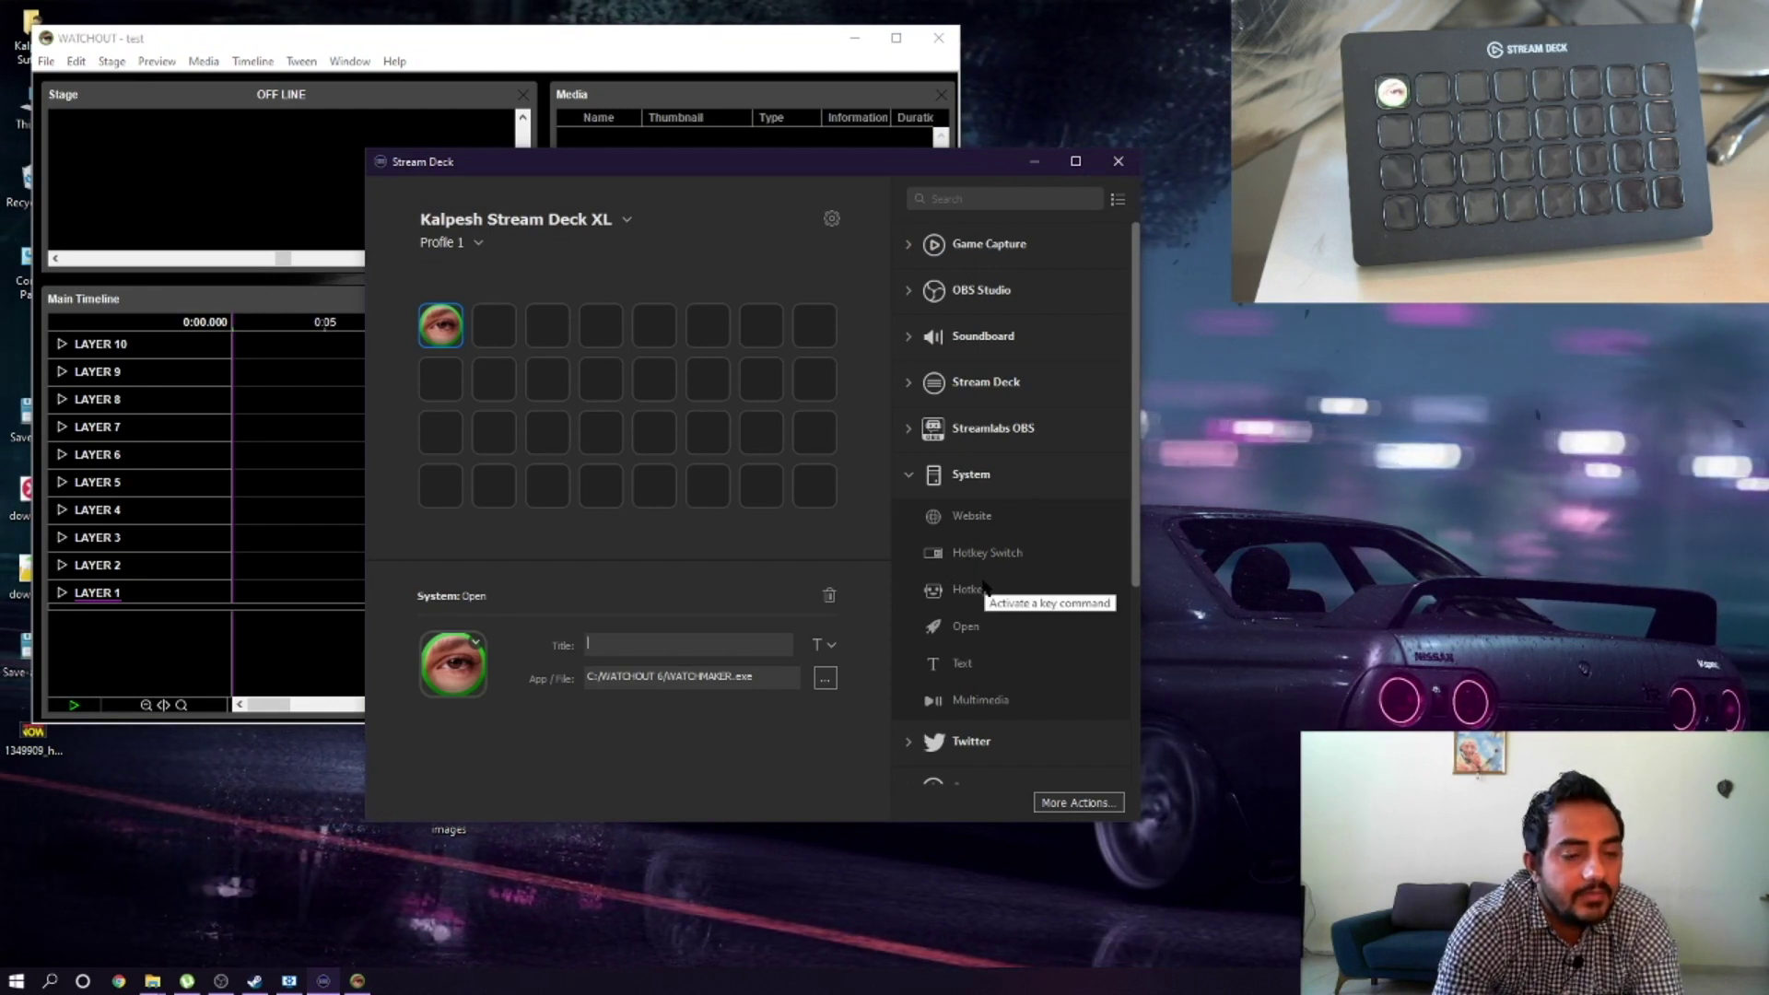
left_click(181, 43)
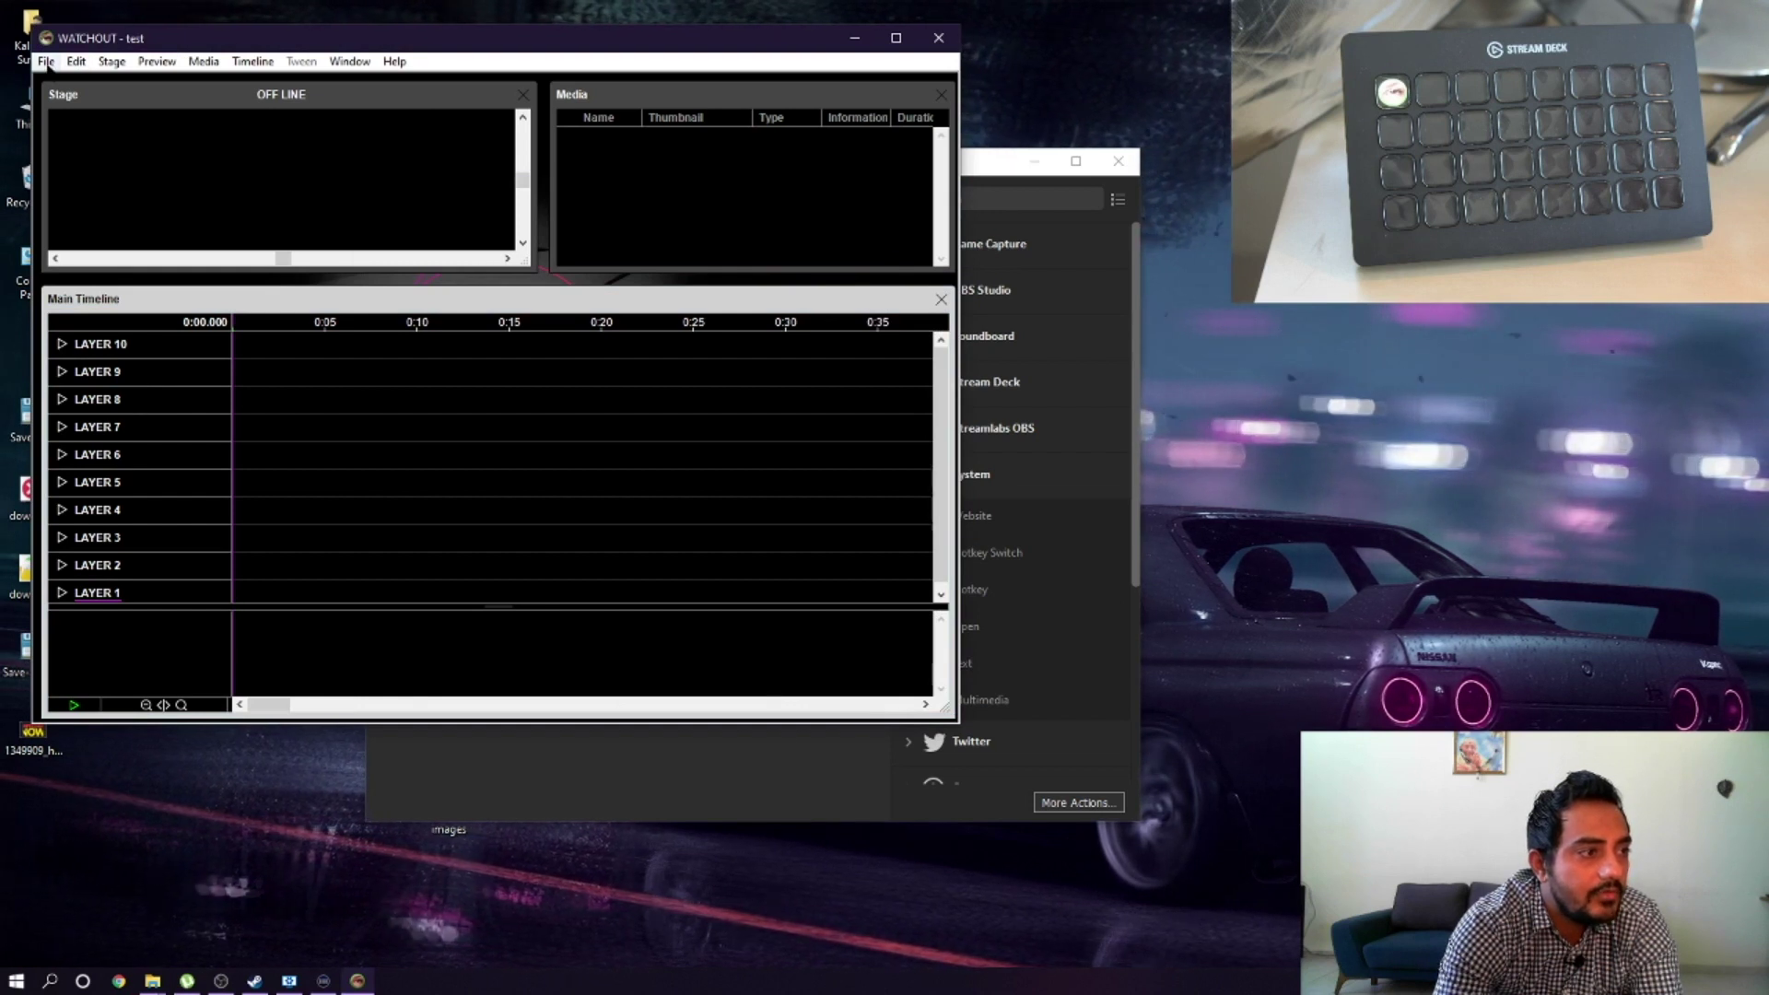
left_click(46, 62)
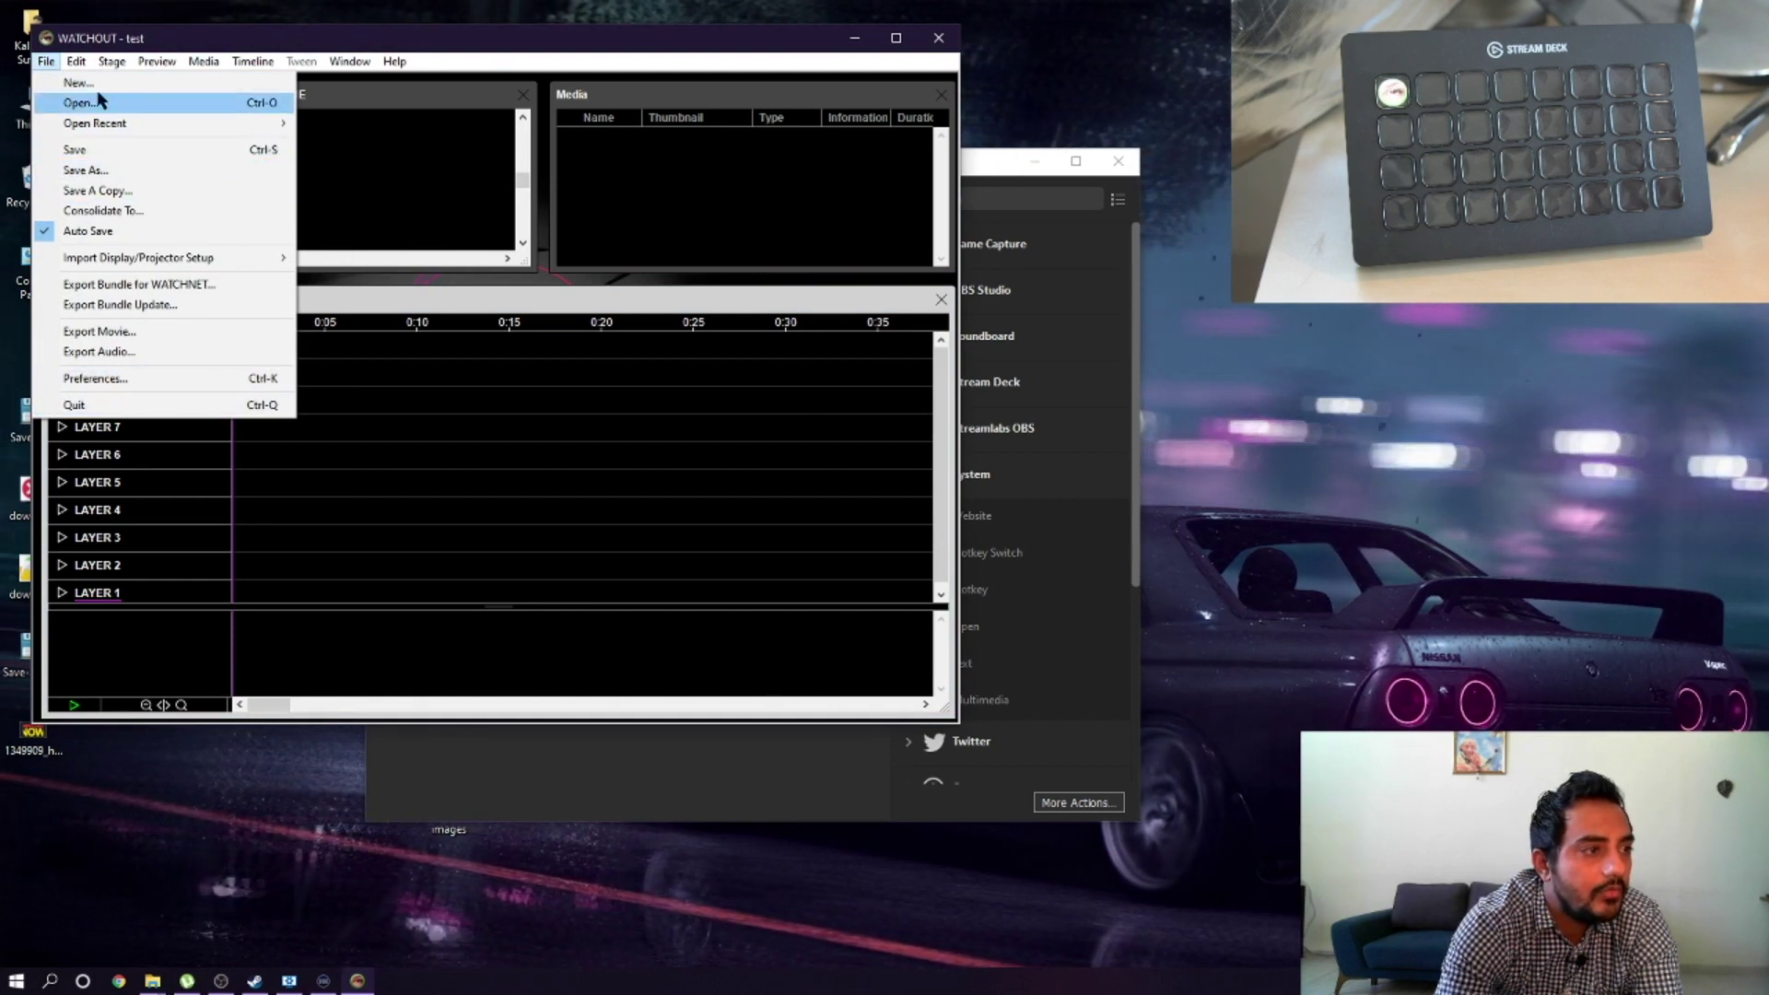
mouse_move(111, 61)
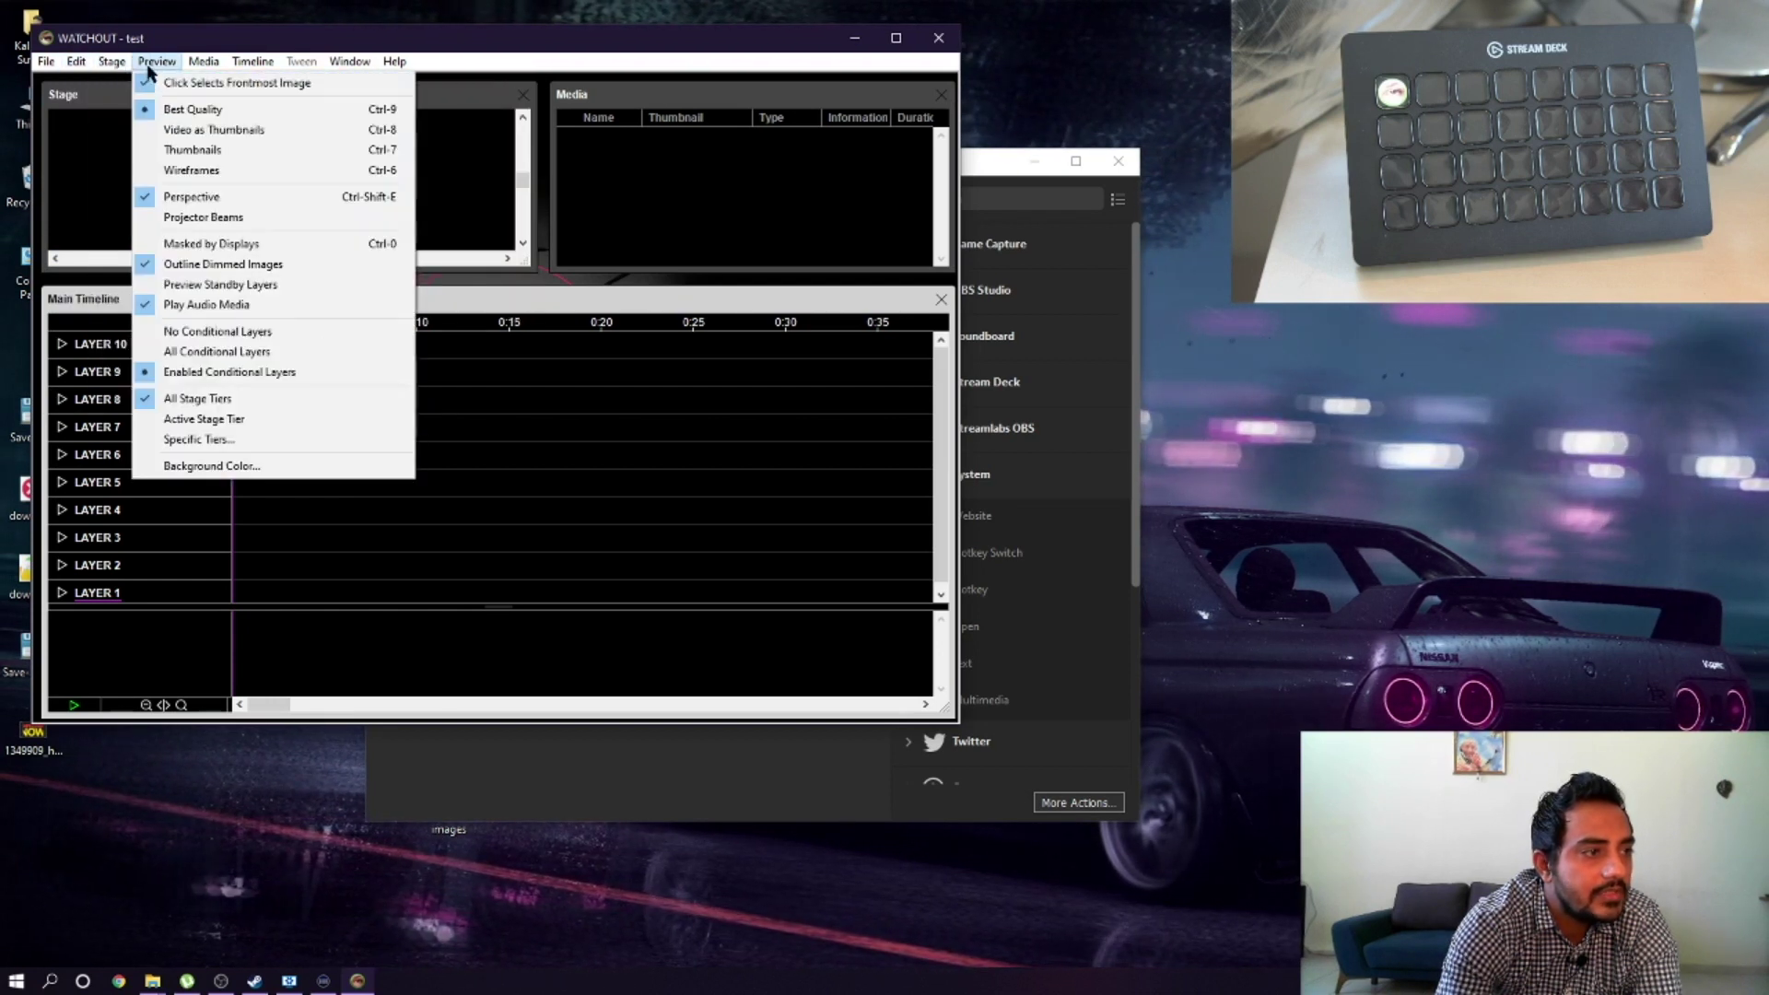
left_click(255, 64)
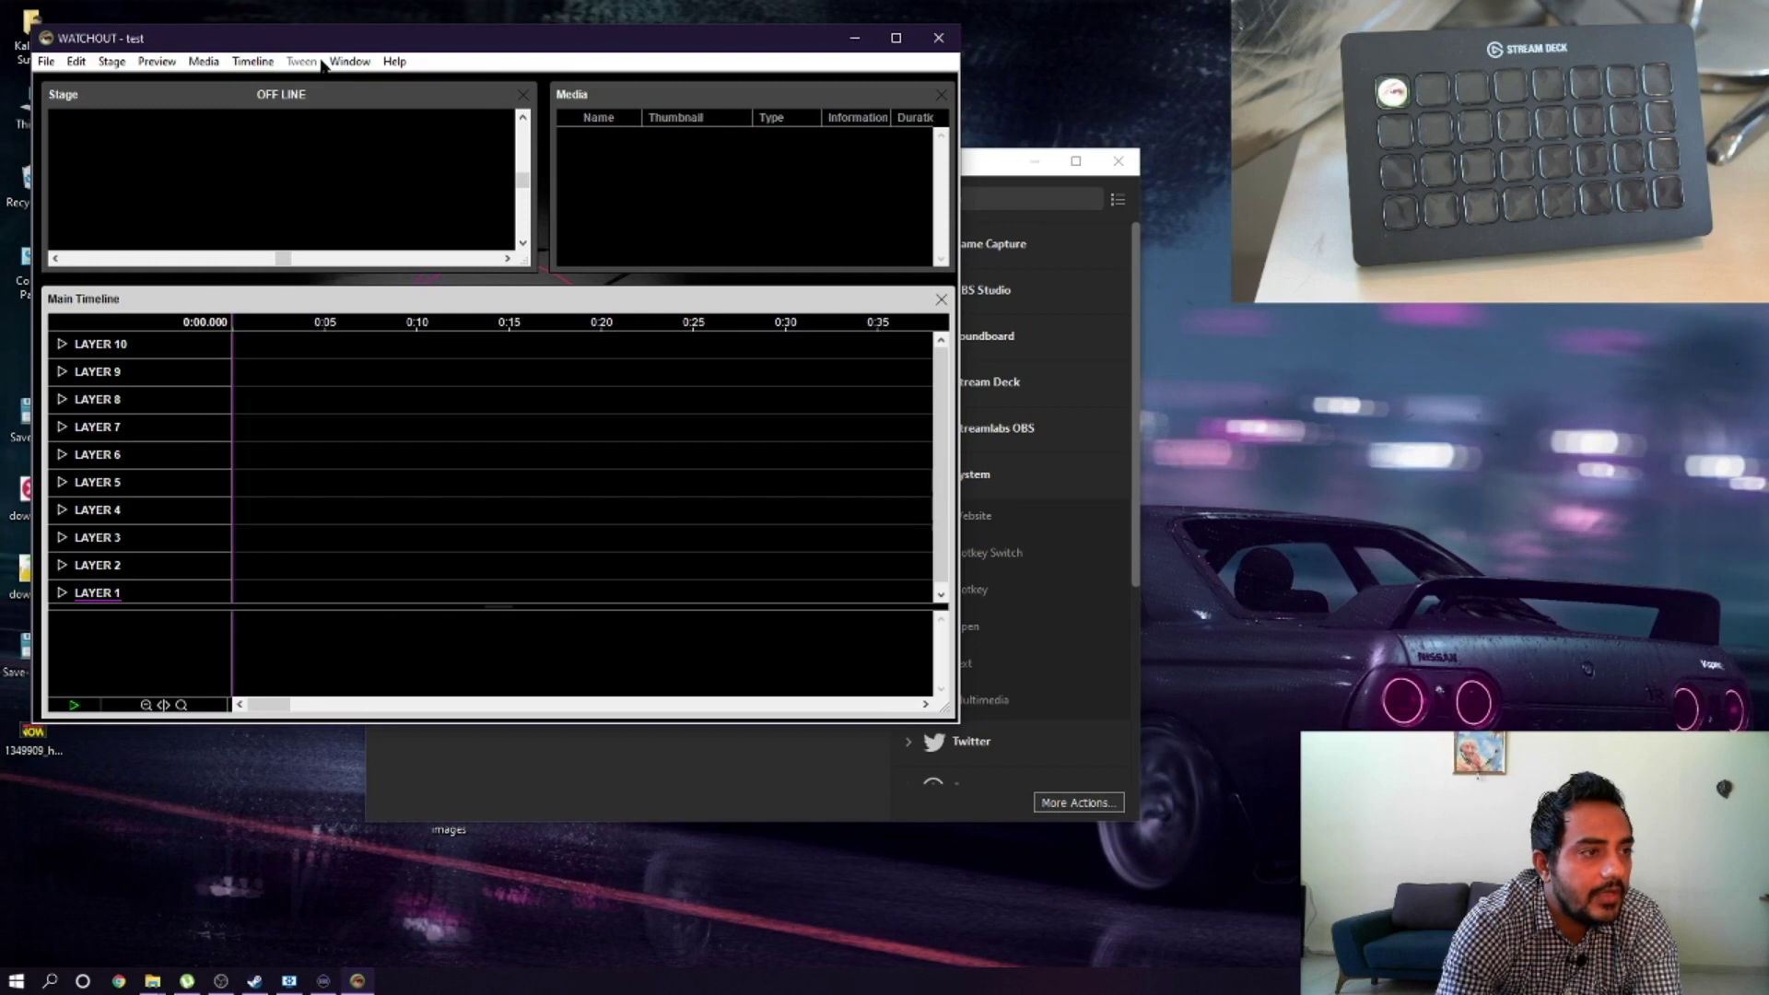
left_click(334, 62)
mouse_move(258, 64)
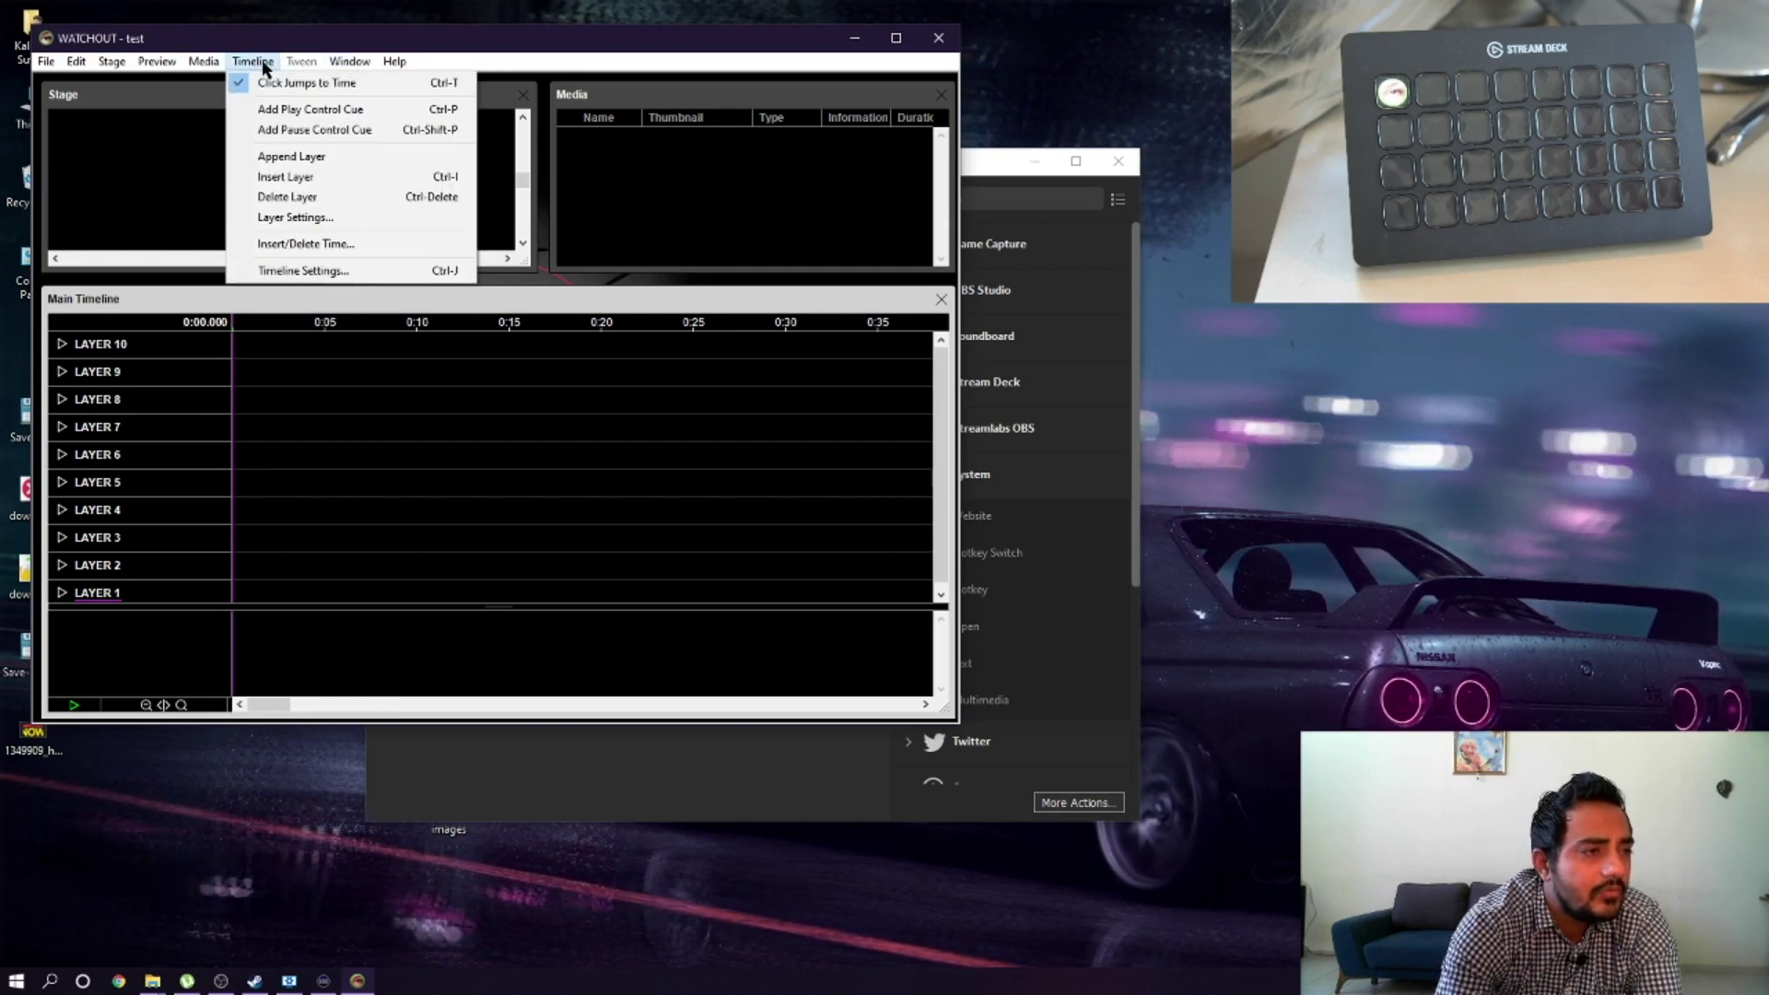
left_click(502, 300)
left_click(47, 62)
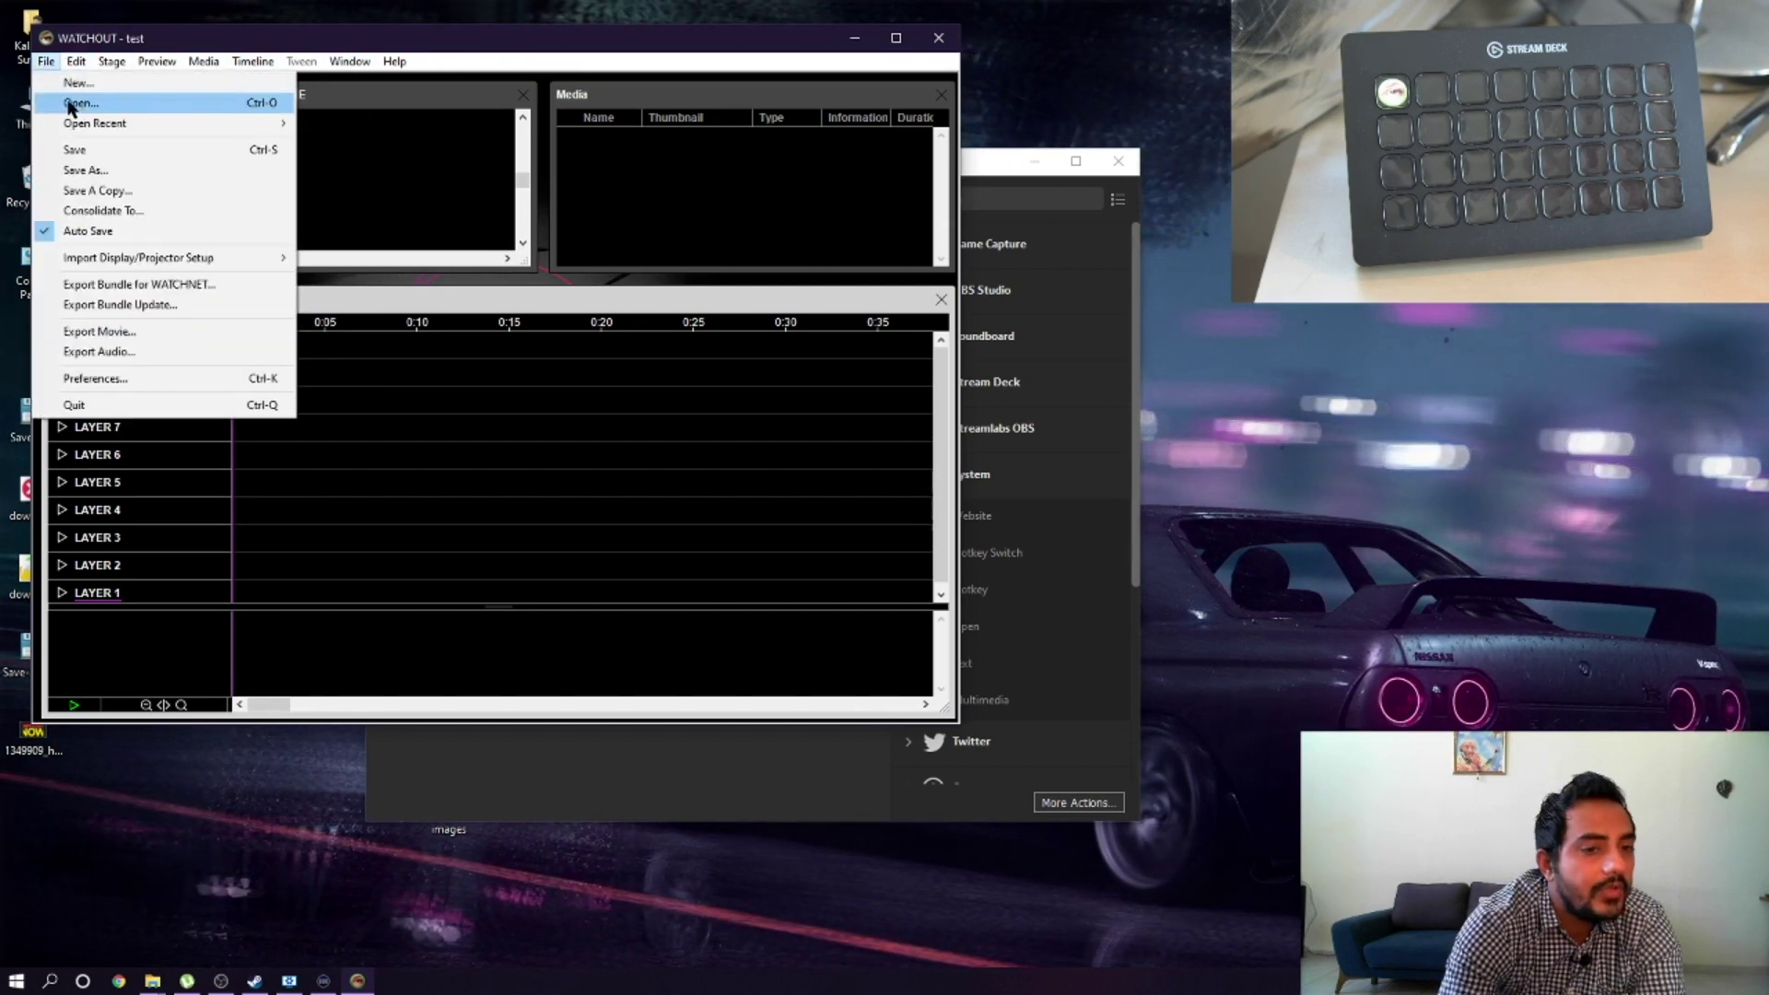
left_click(73, 103)
Step: Put a Hotkey action on the second key, ready to record WATCHOUT's Ctrl+O shortcut
left_click(972, 169)
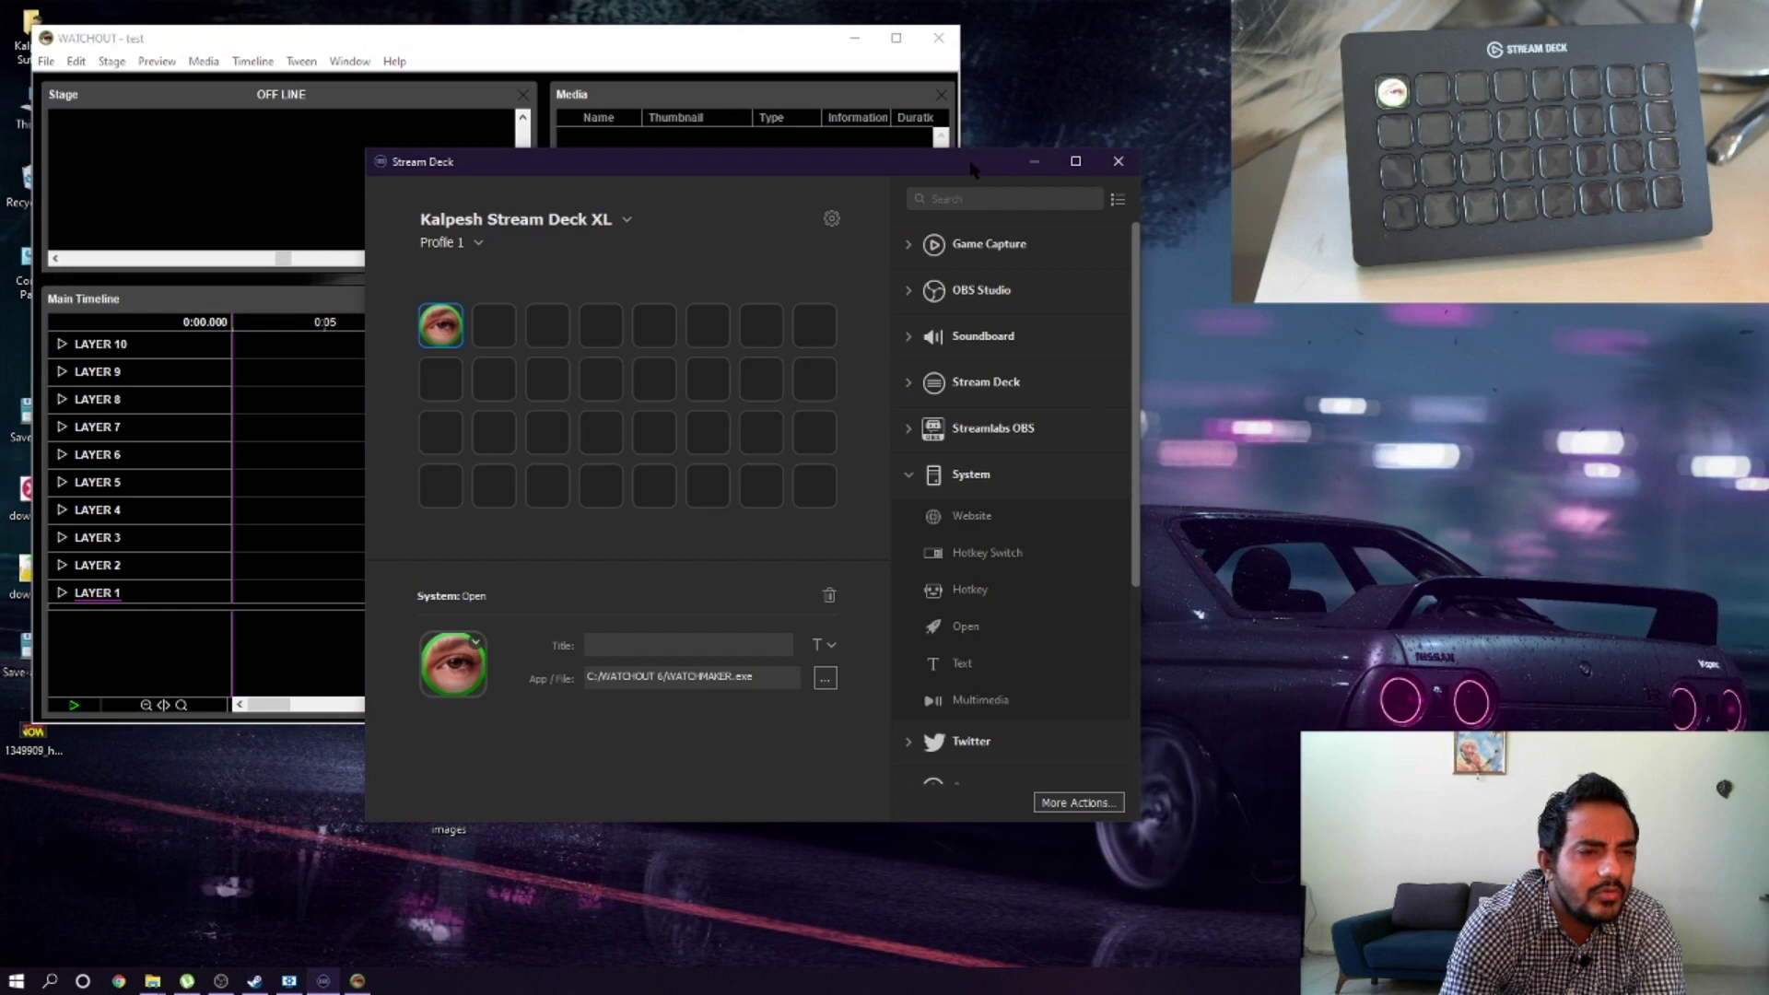
left_click_drag(970, 589, 493, 326)
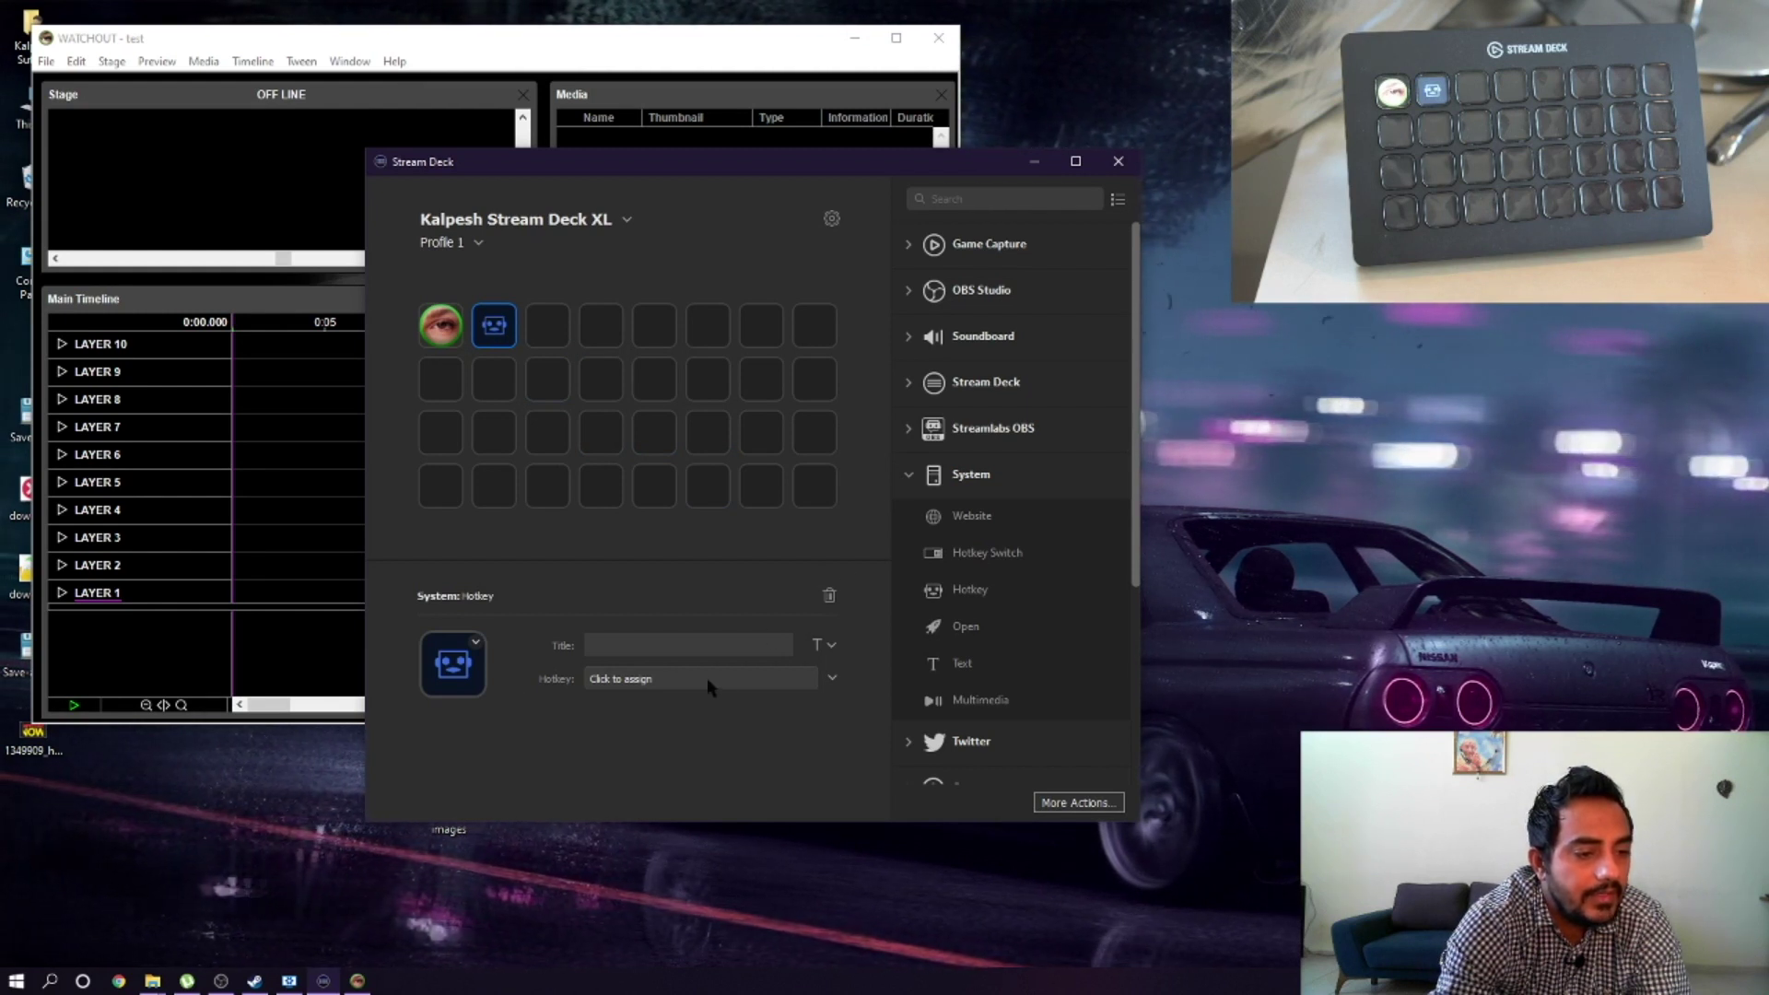
left_click(669, 683)
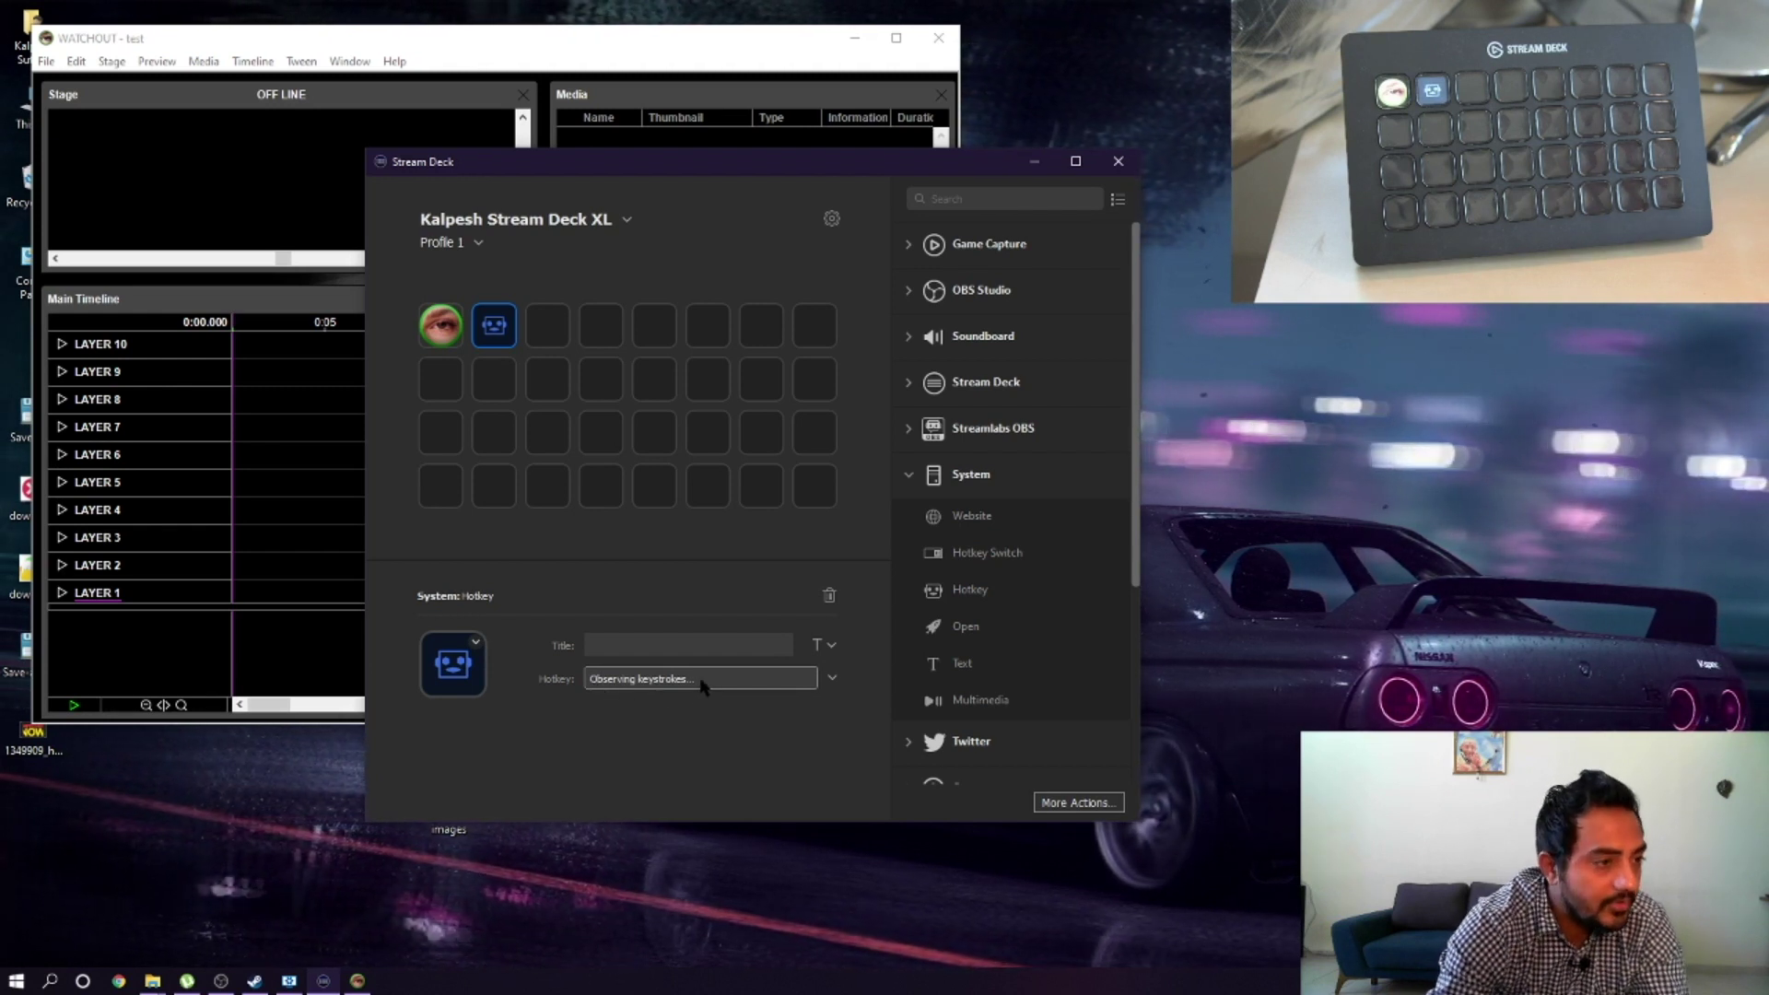
left_click(46, 61)
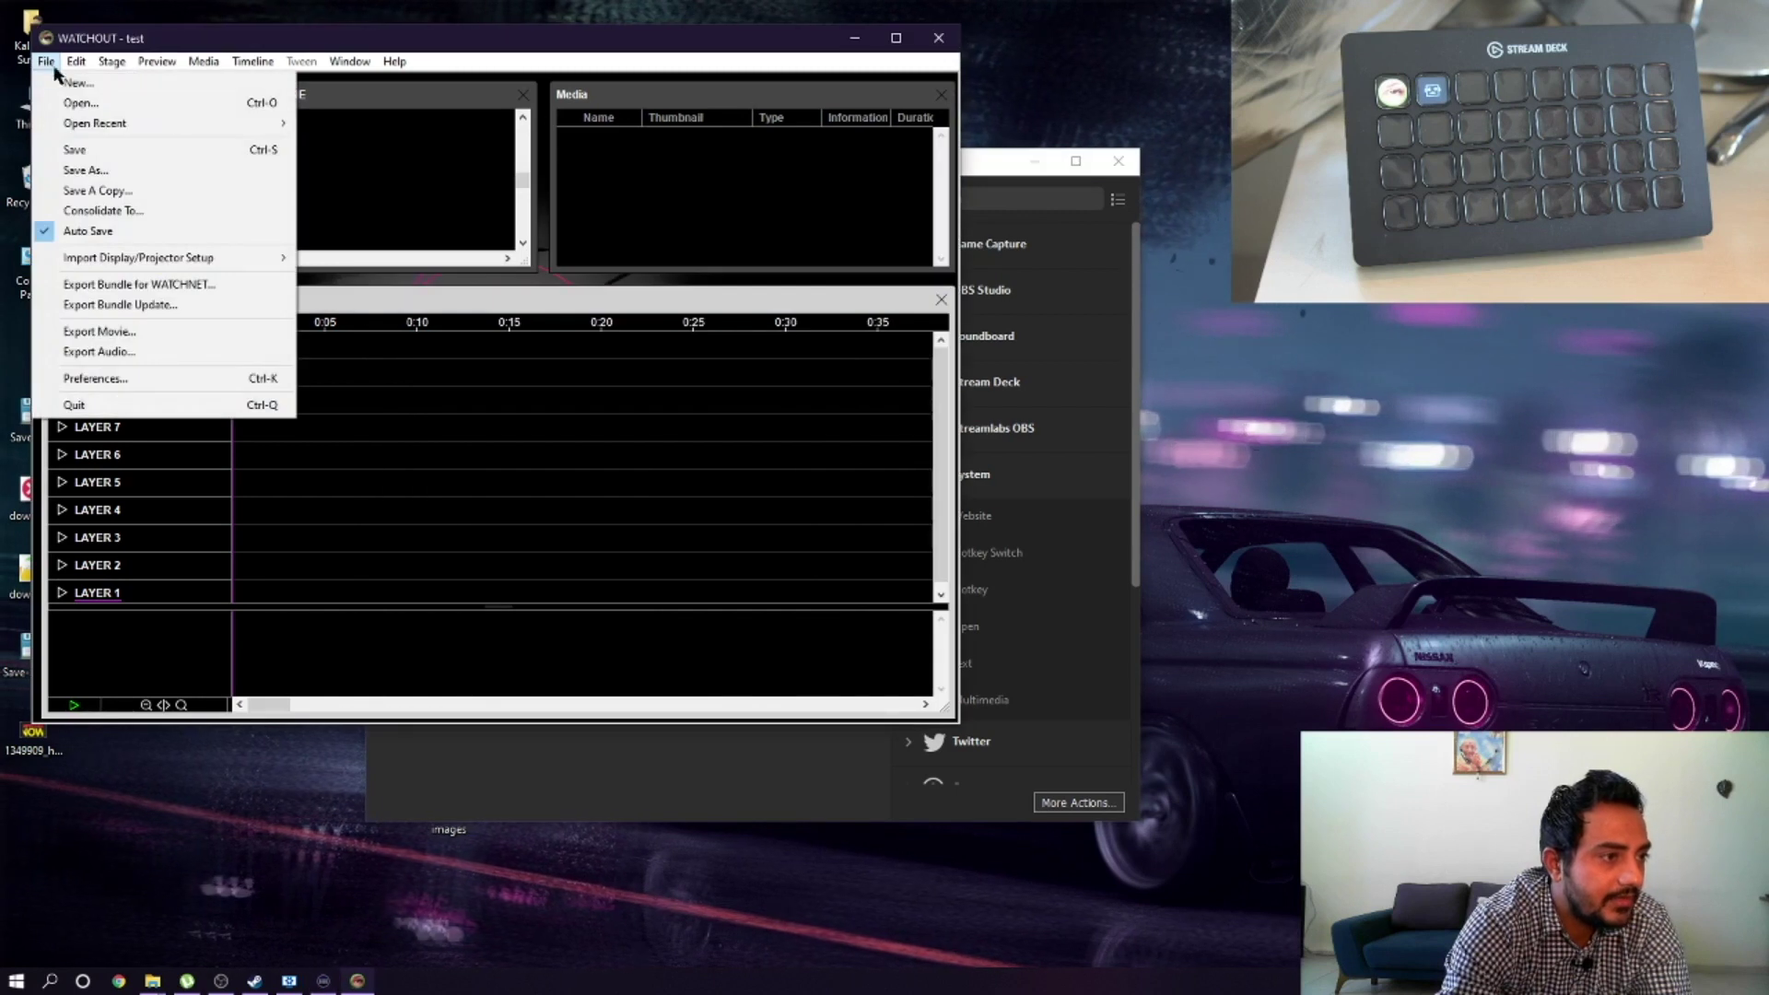
left_click(985, 166)
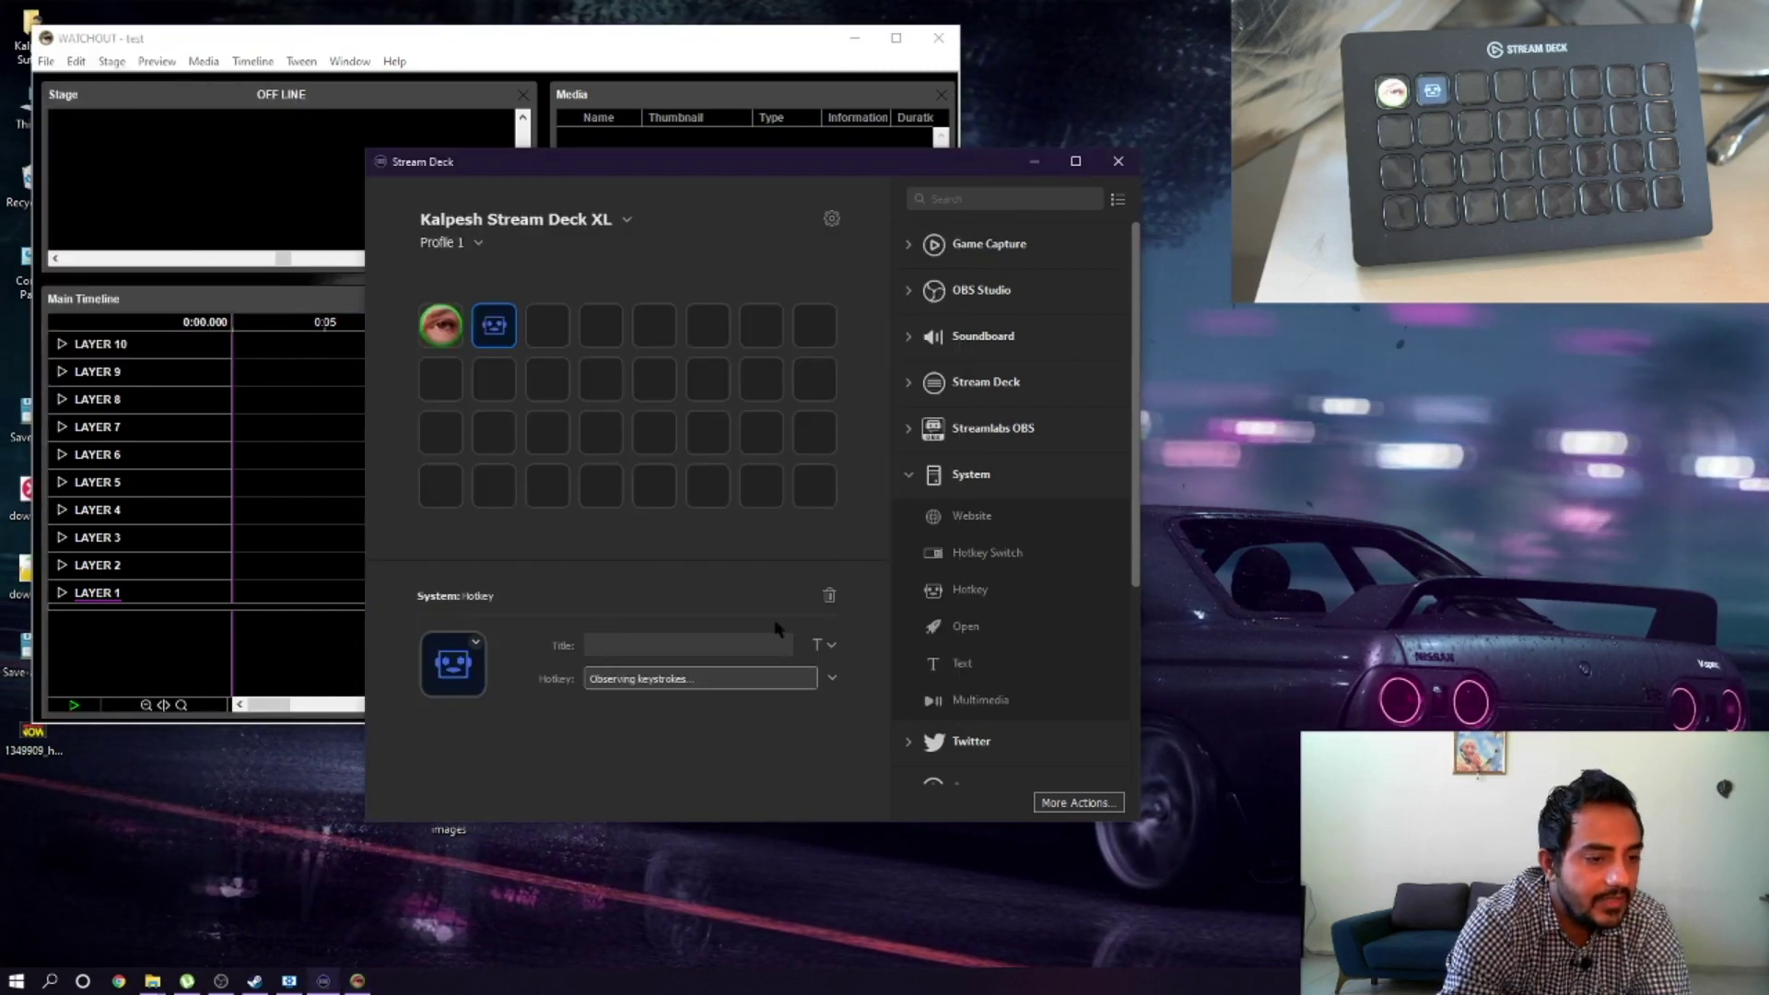
Step: Record Ctrl+O on the key and retitle it 'Open' / 'File' on two lines
key("ctrl+o")
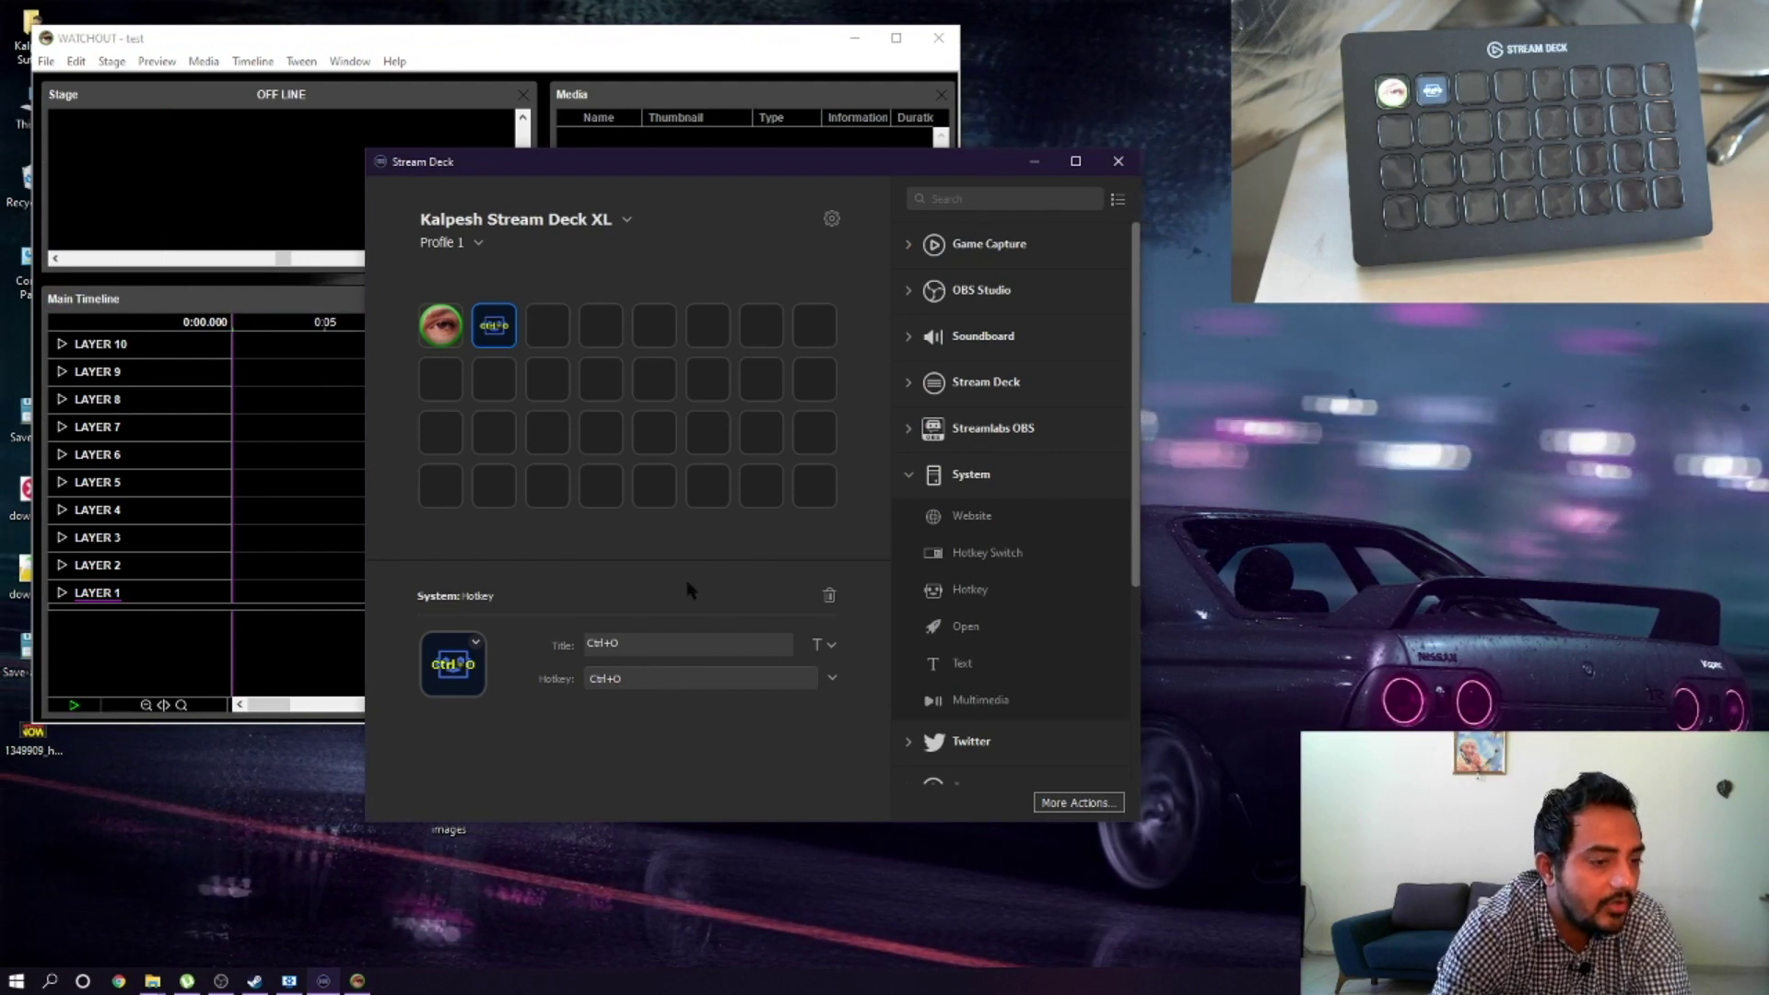
left_click_drag(659, 646, 568, 630)
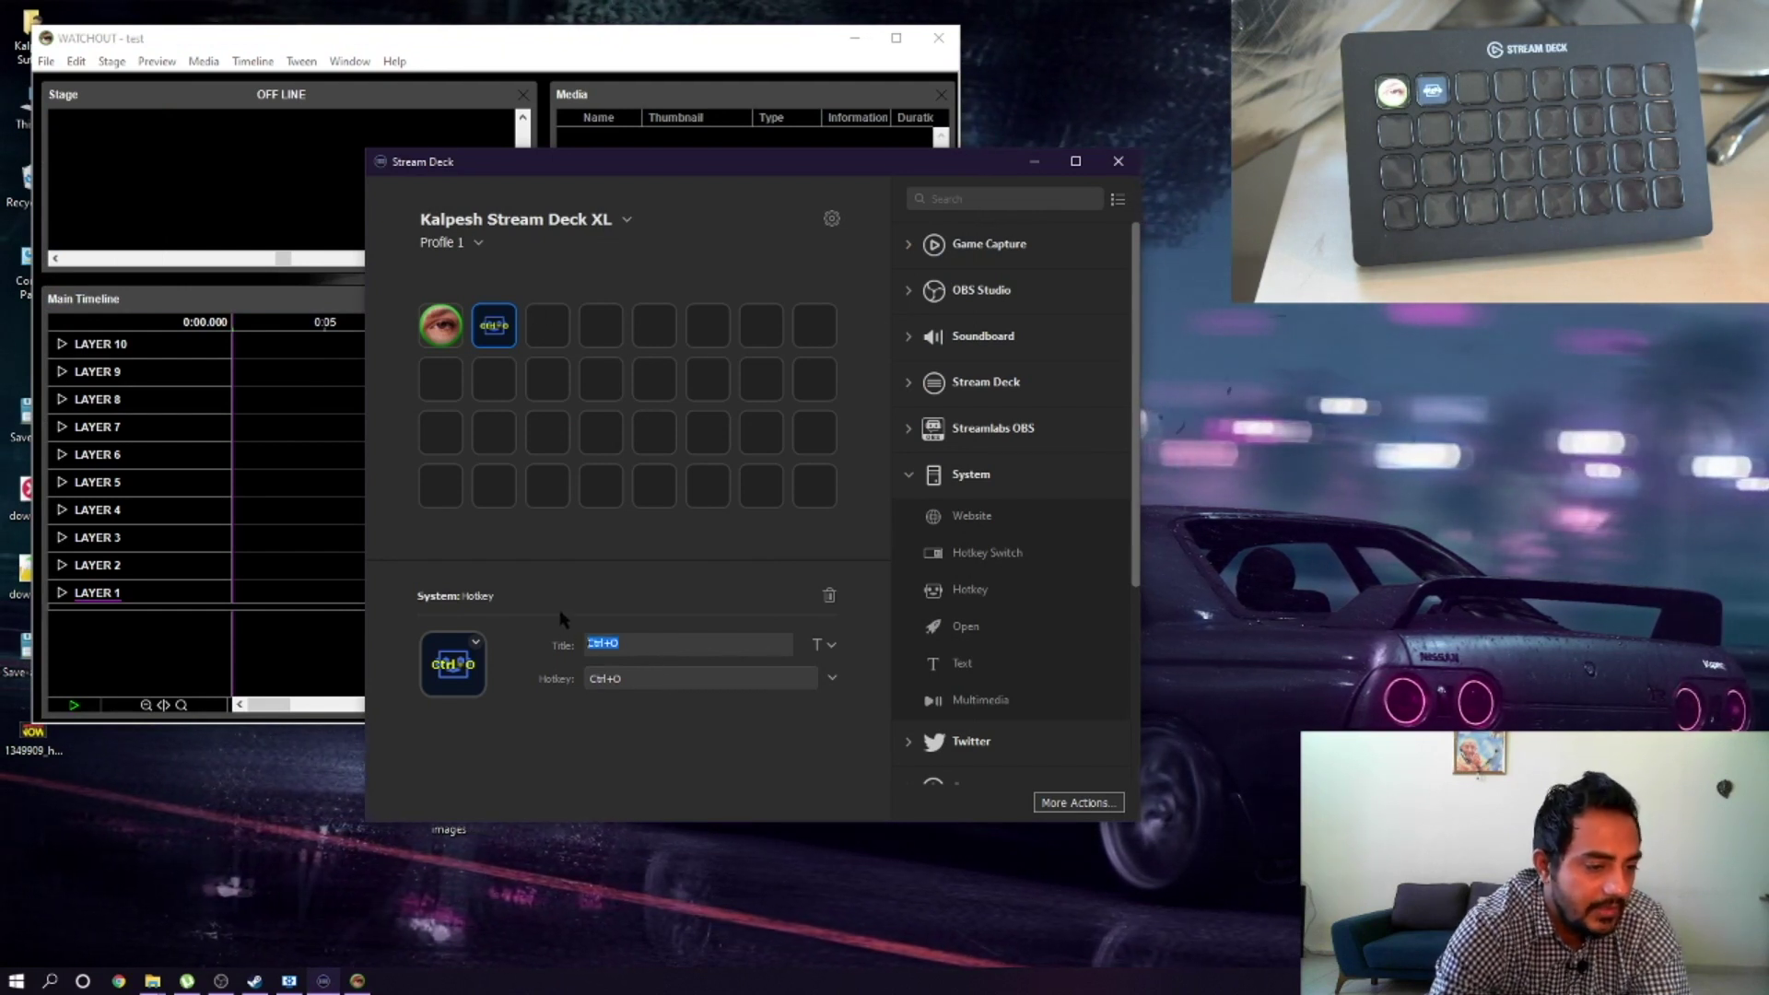
type("Open")
key("Return")
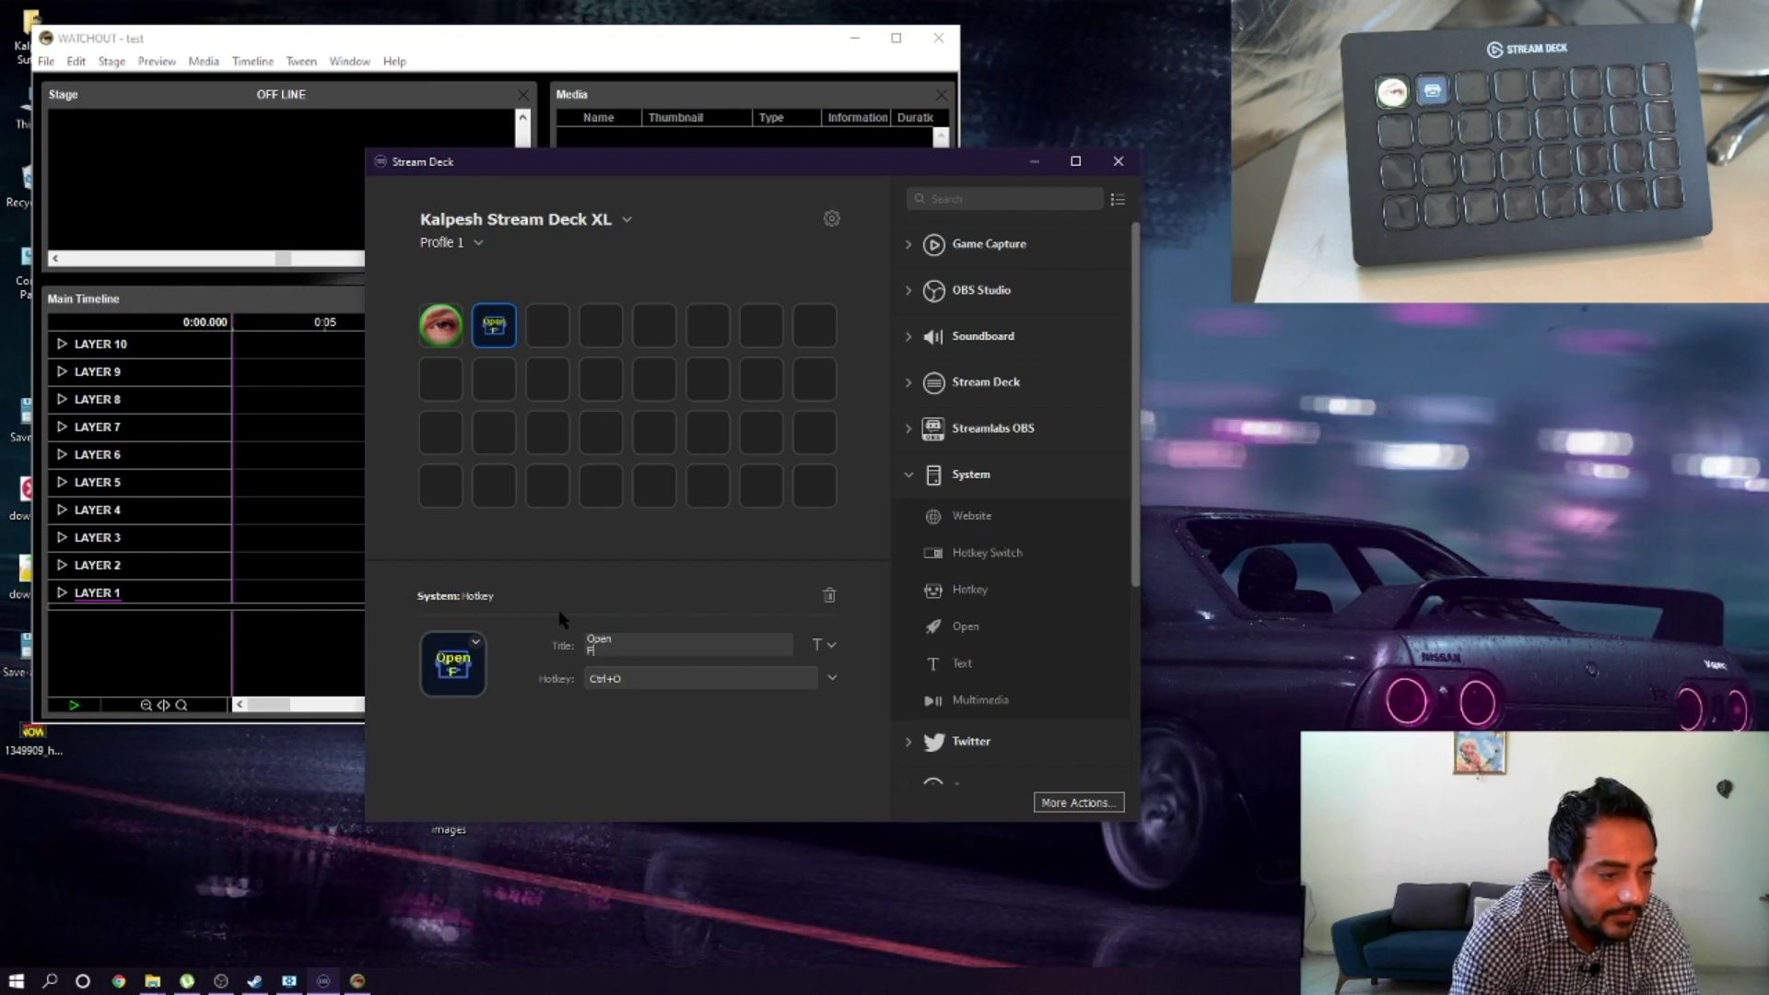
type("File")
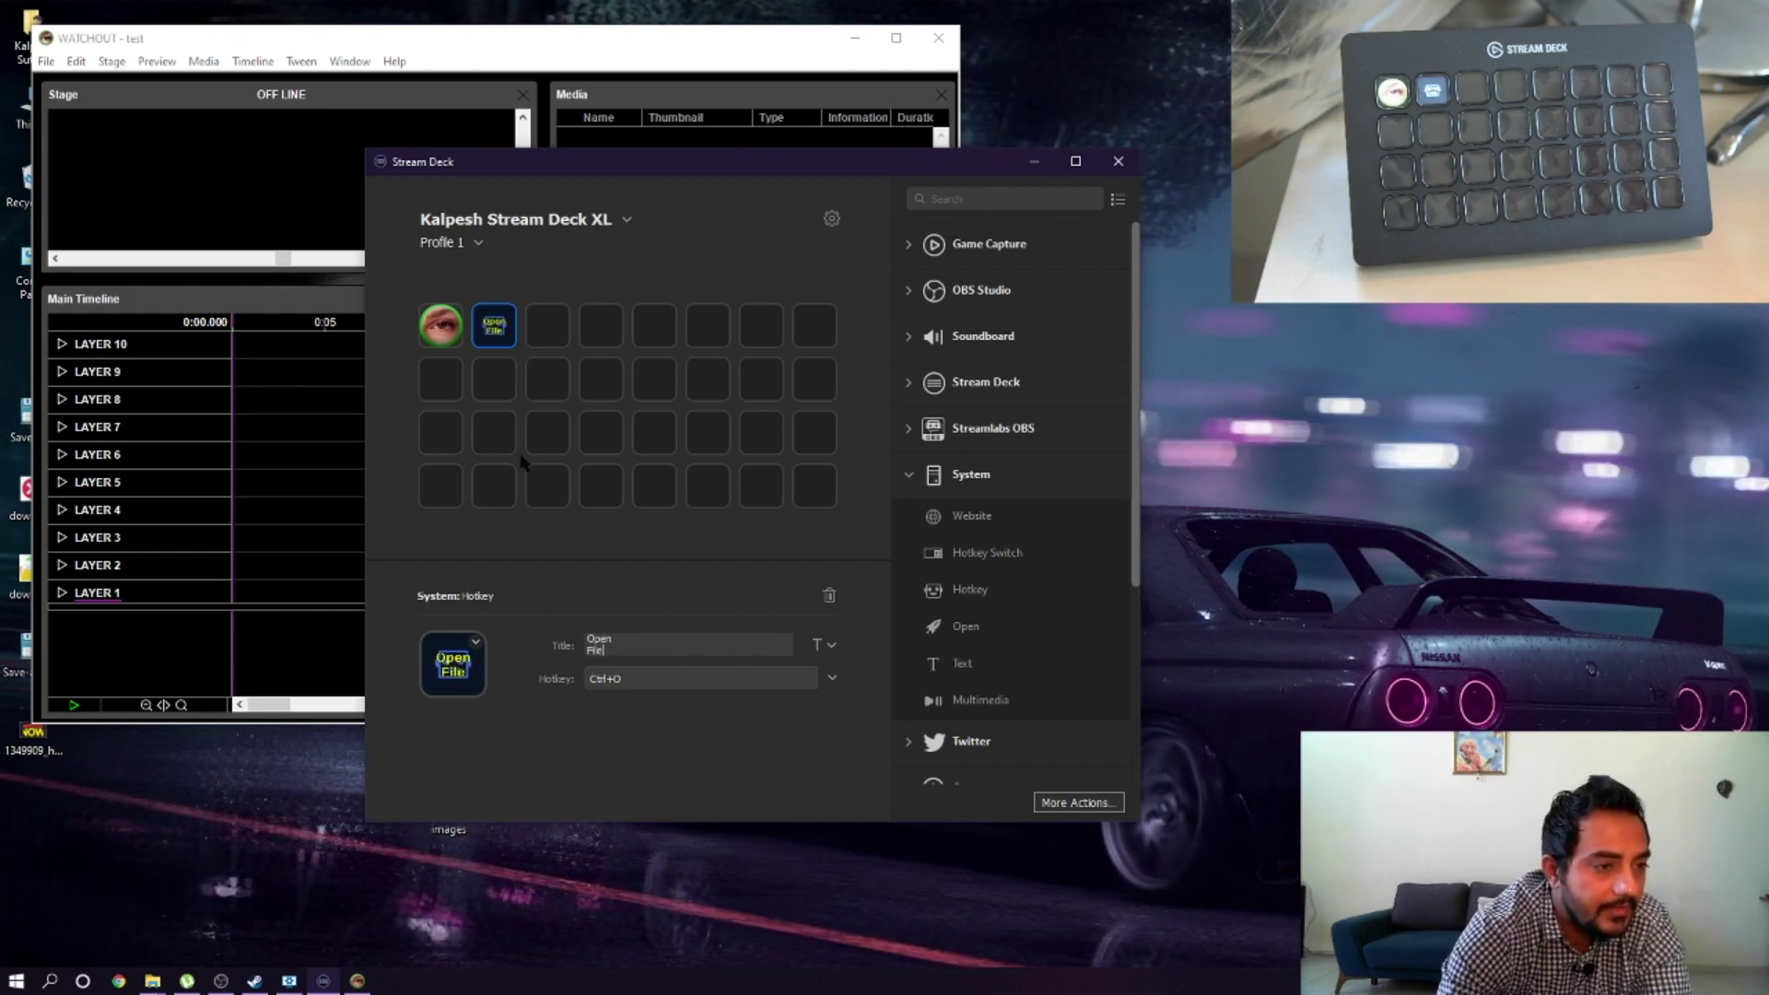
Step: Check the key's icon options without changes, then bring WATCHOUT forward
left_click(475, 642)
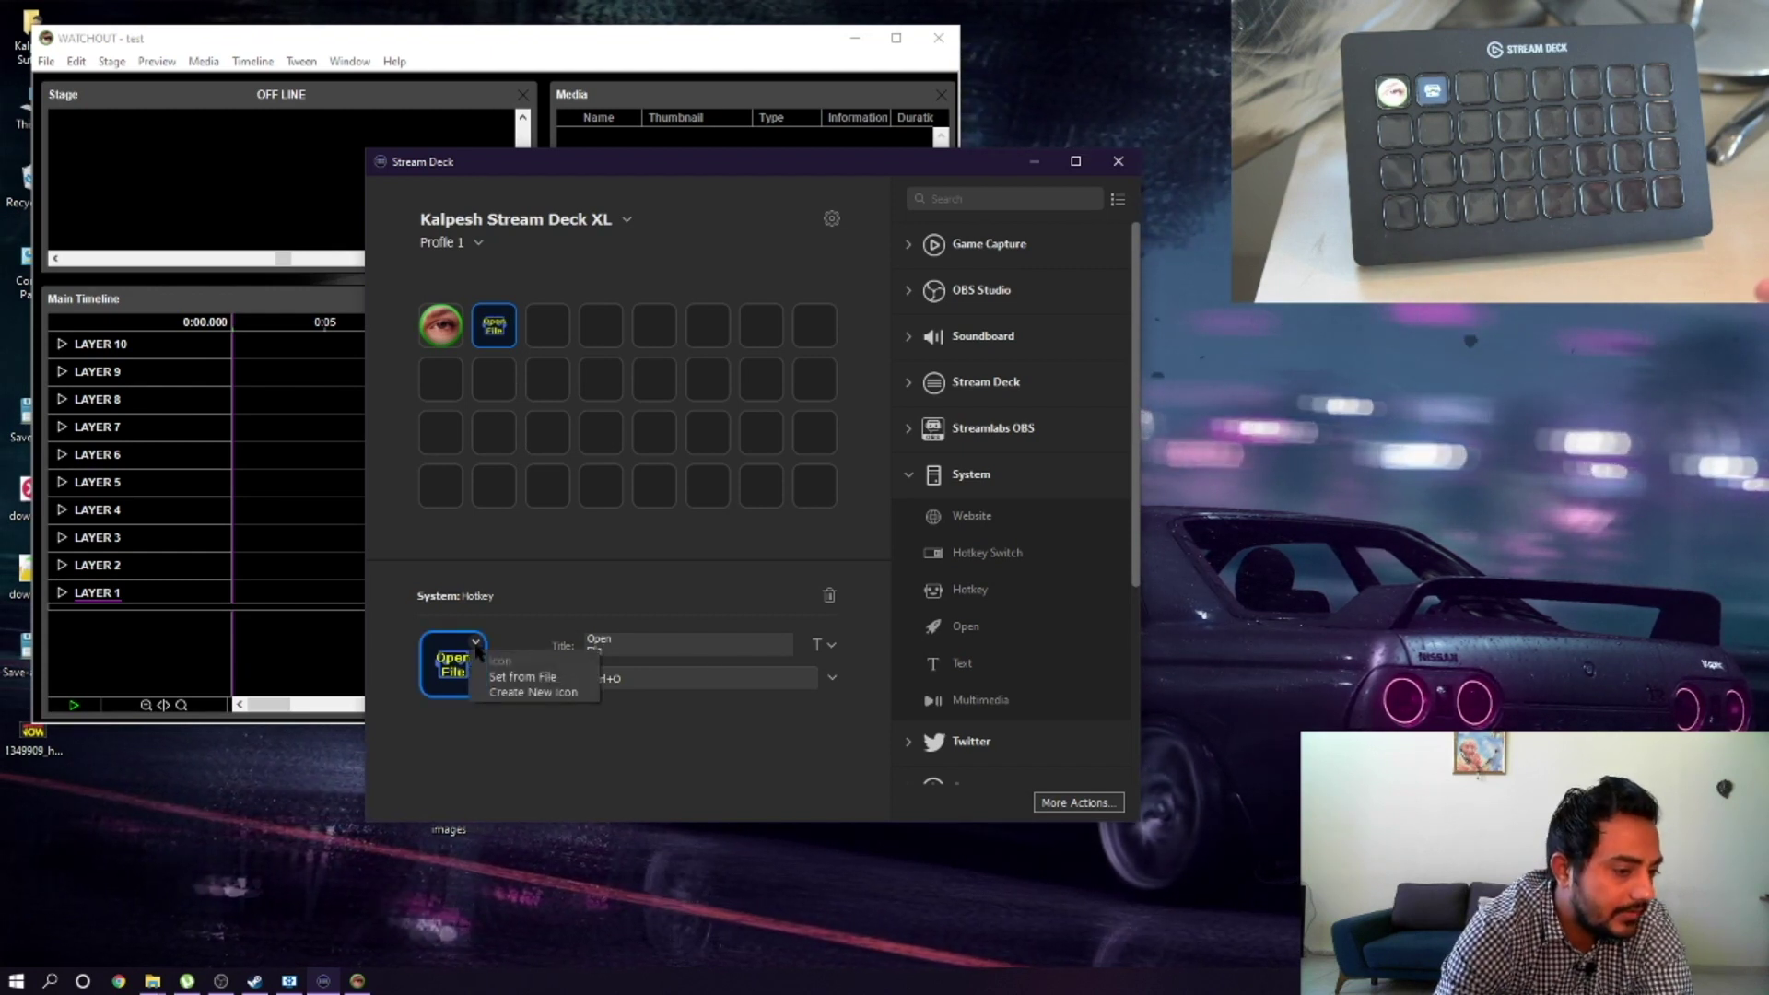
left_click(519, 745)
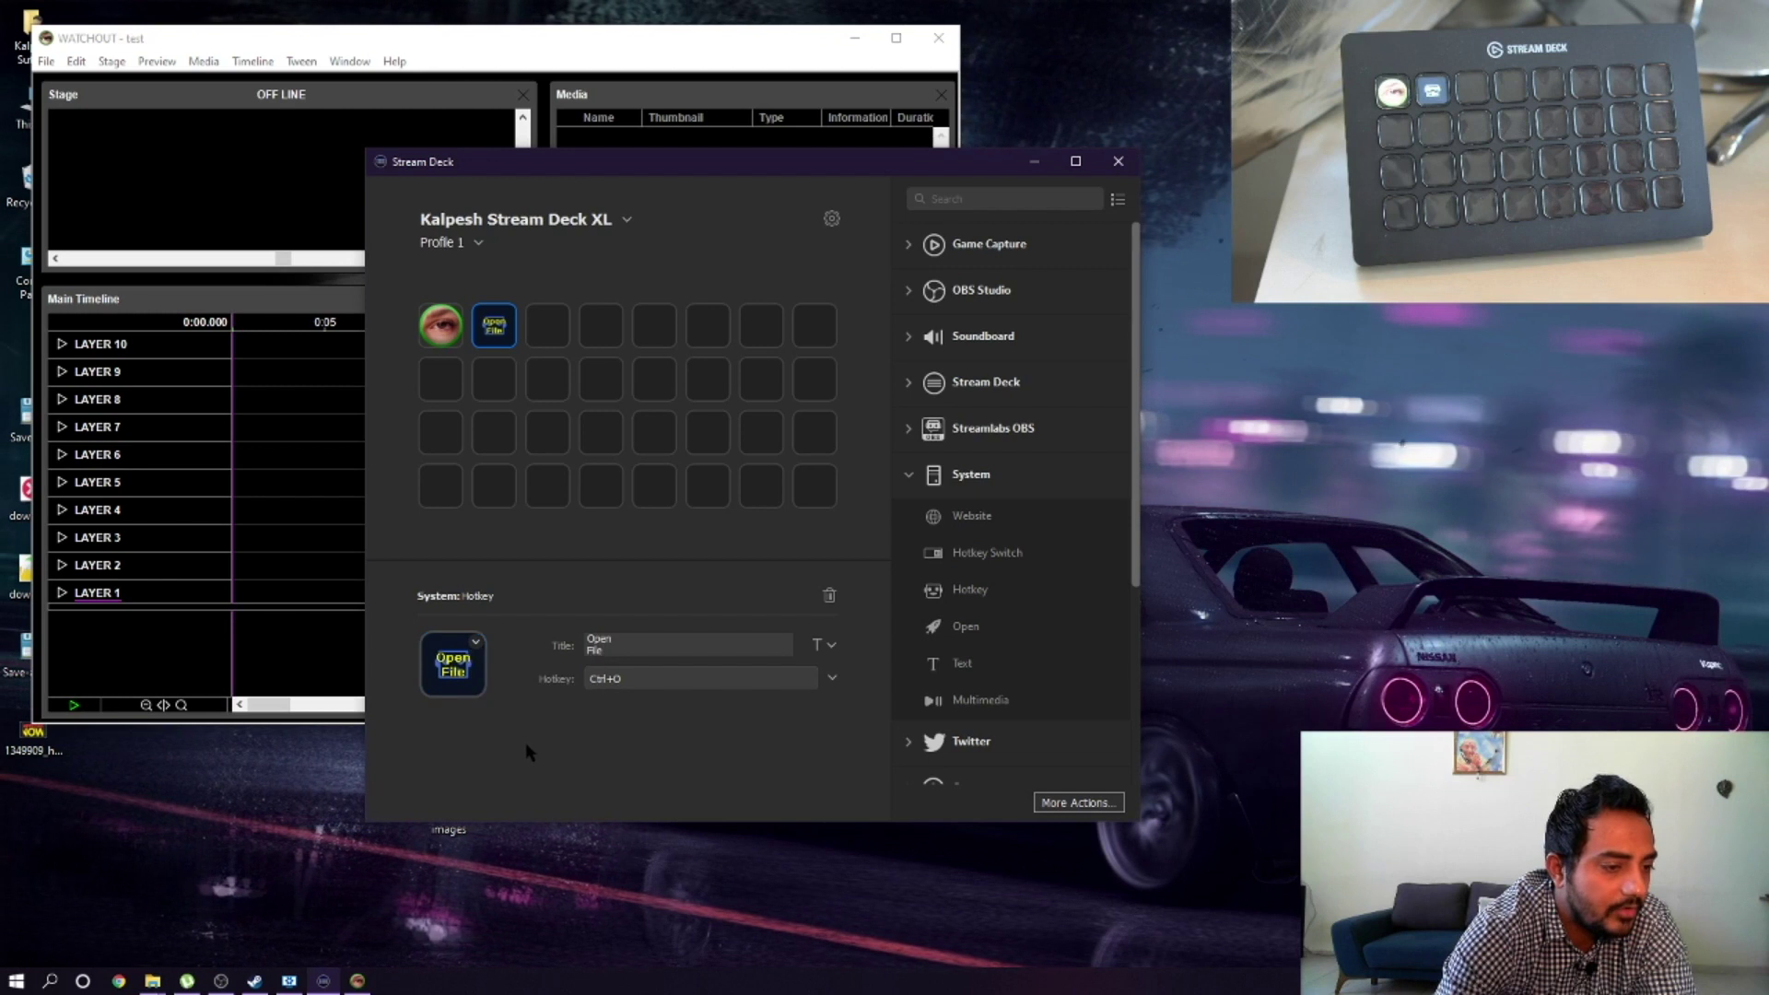
left_click_drag(419, 38, 466, 42)
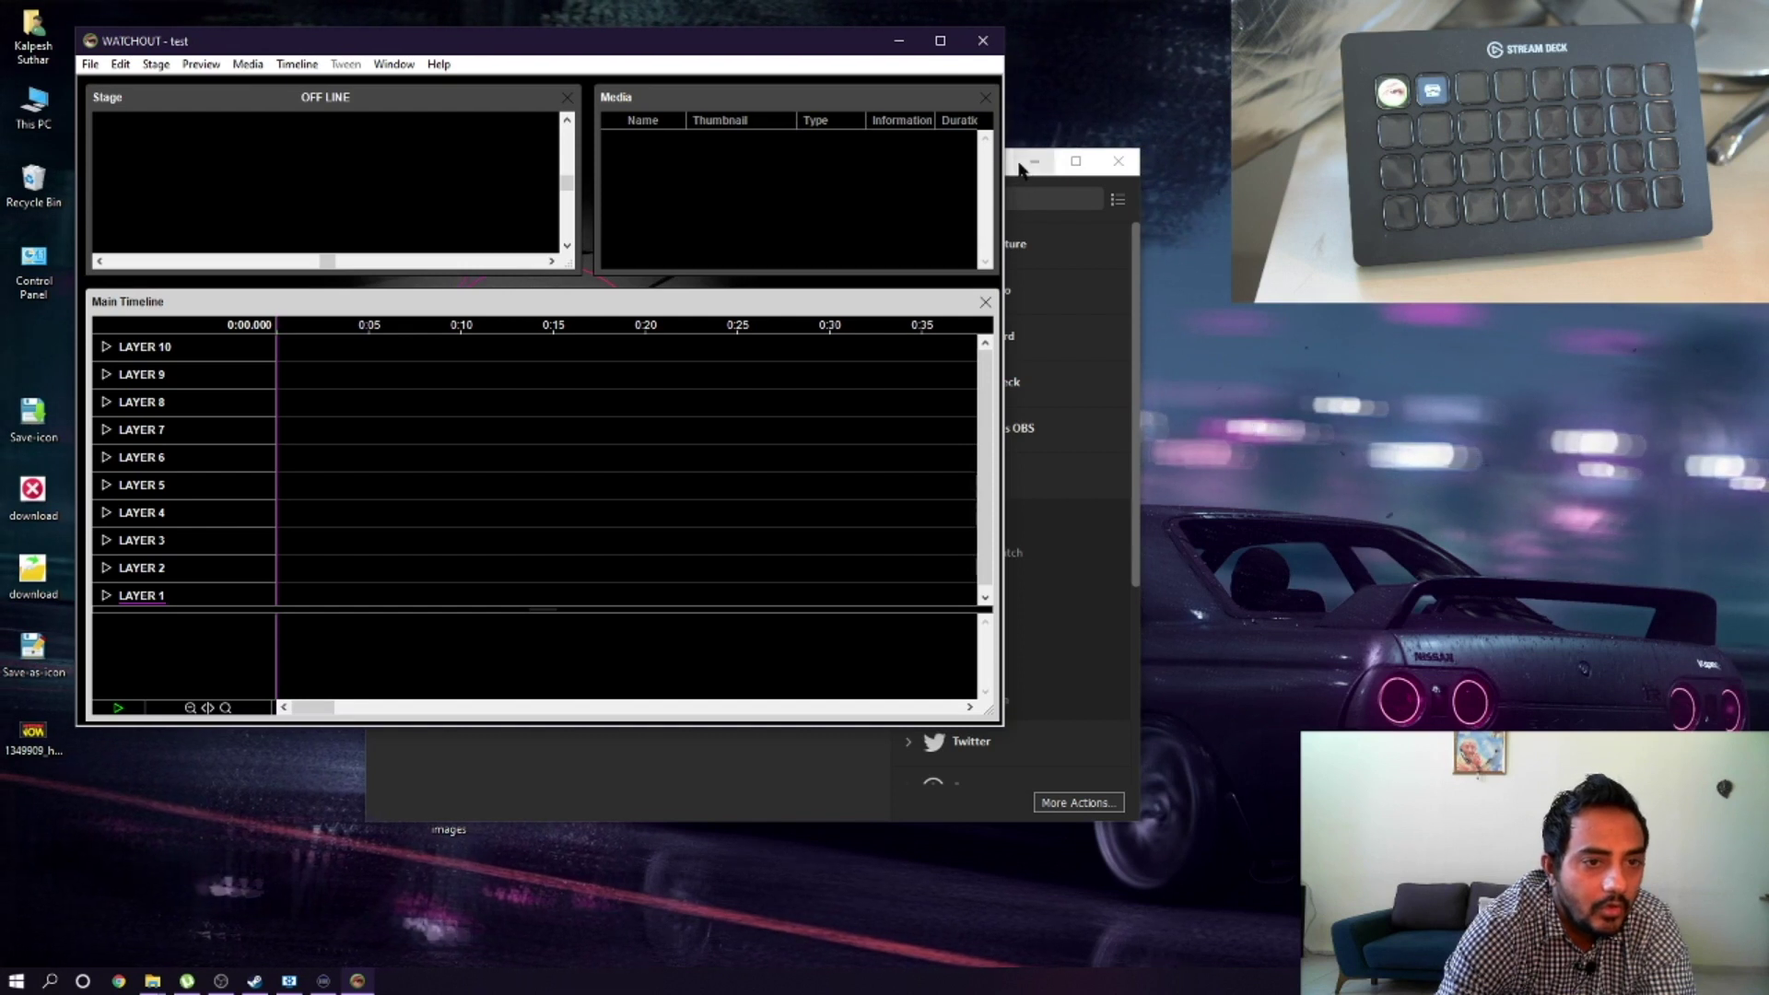
Step: Move WATCHOUT aside and open the Open File key's icon options in Key Creator
left_click_drag(848, 45, 812, 38)
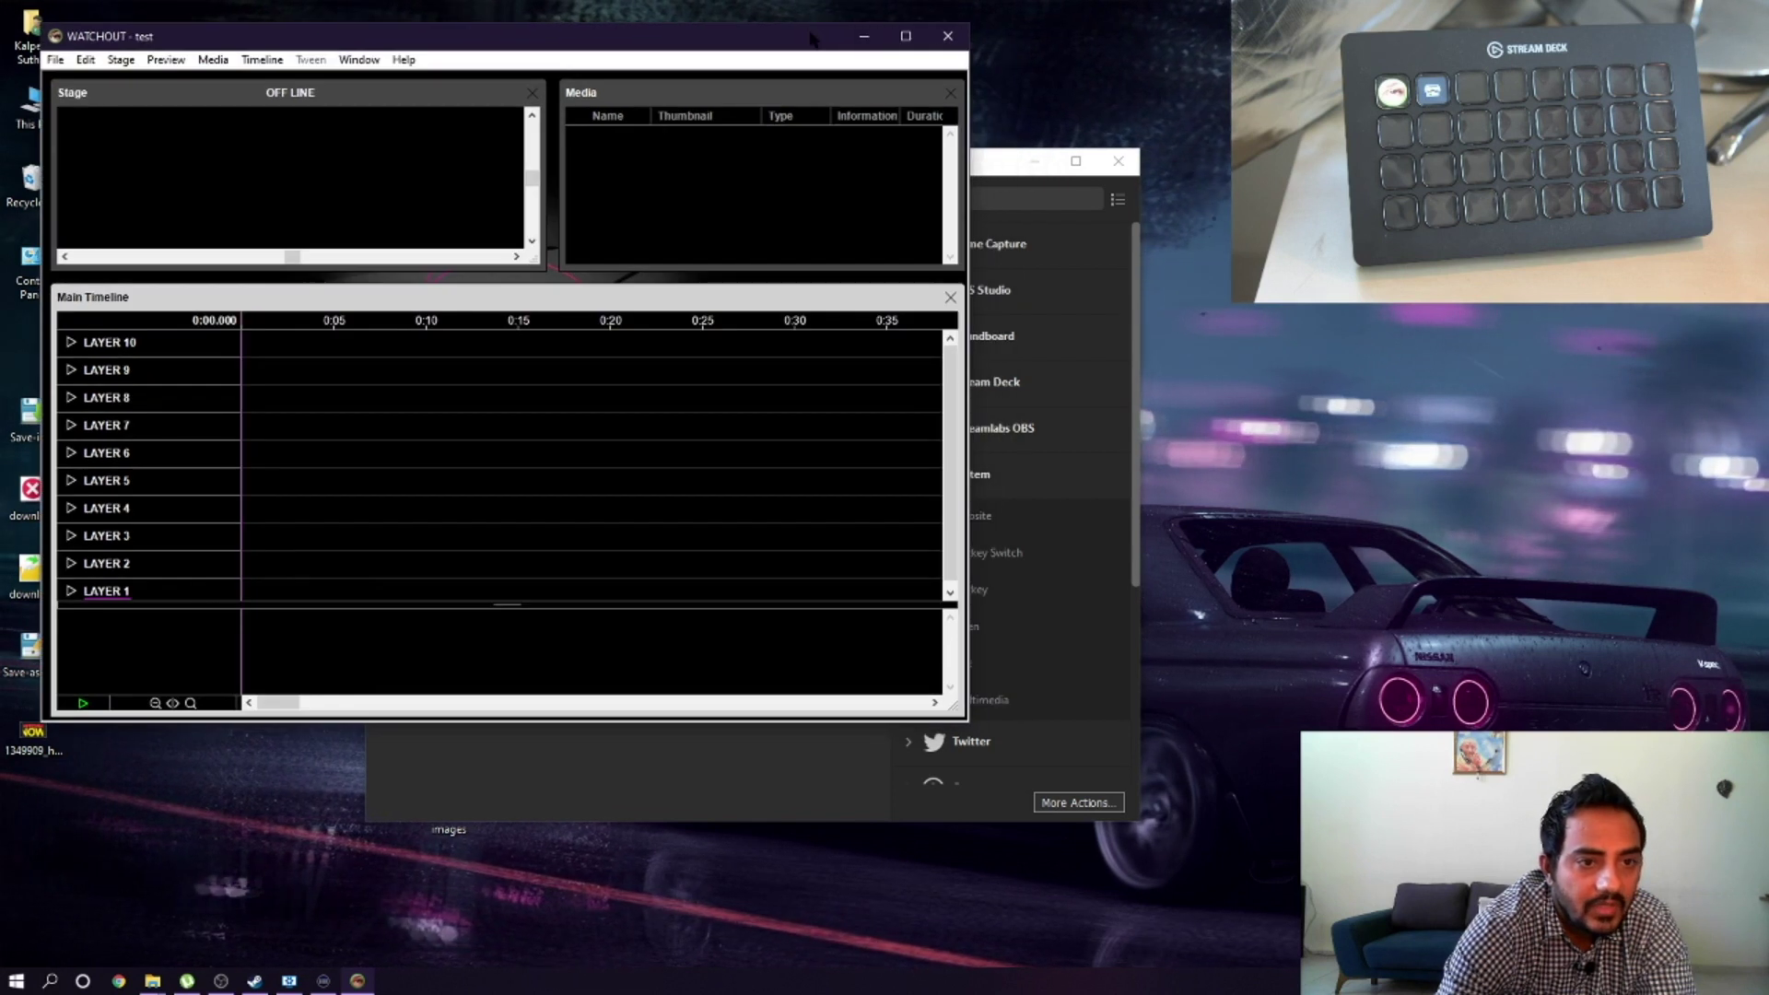
left_click(990, 171)
left_click(460, 686)
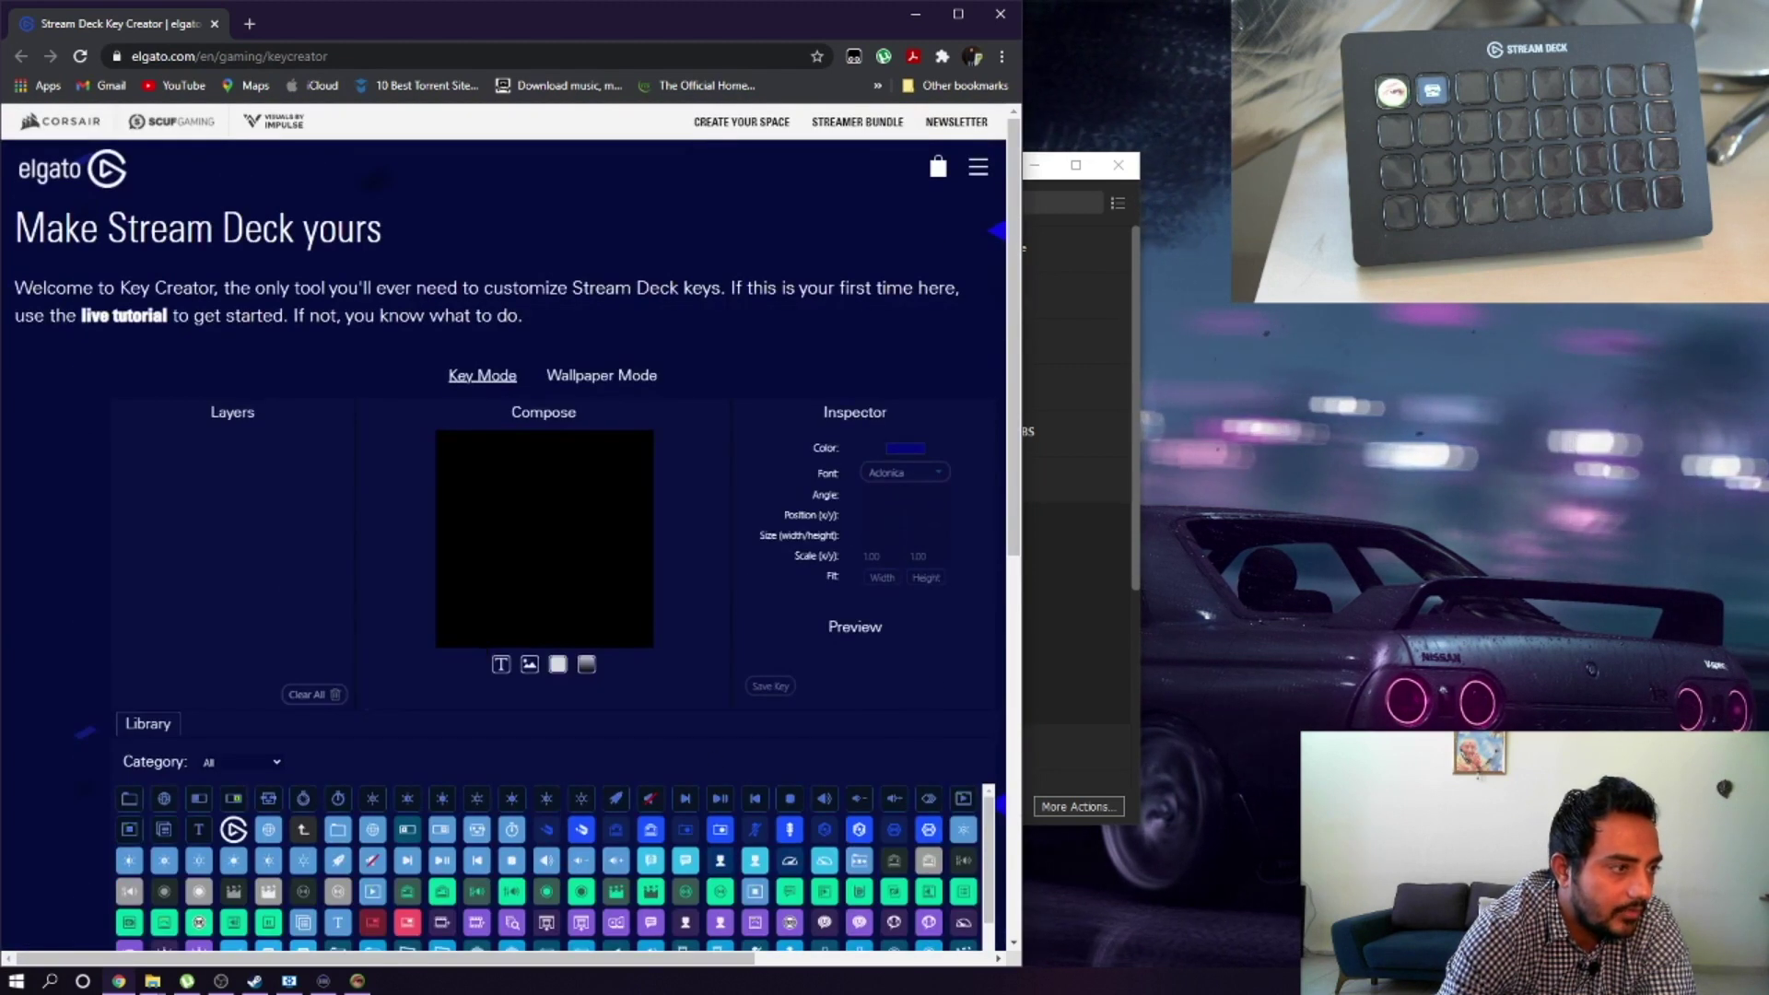
scroll(565, 541, "down", 5)
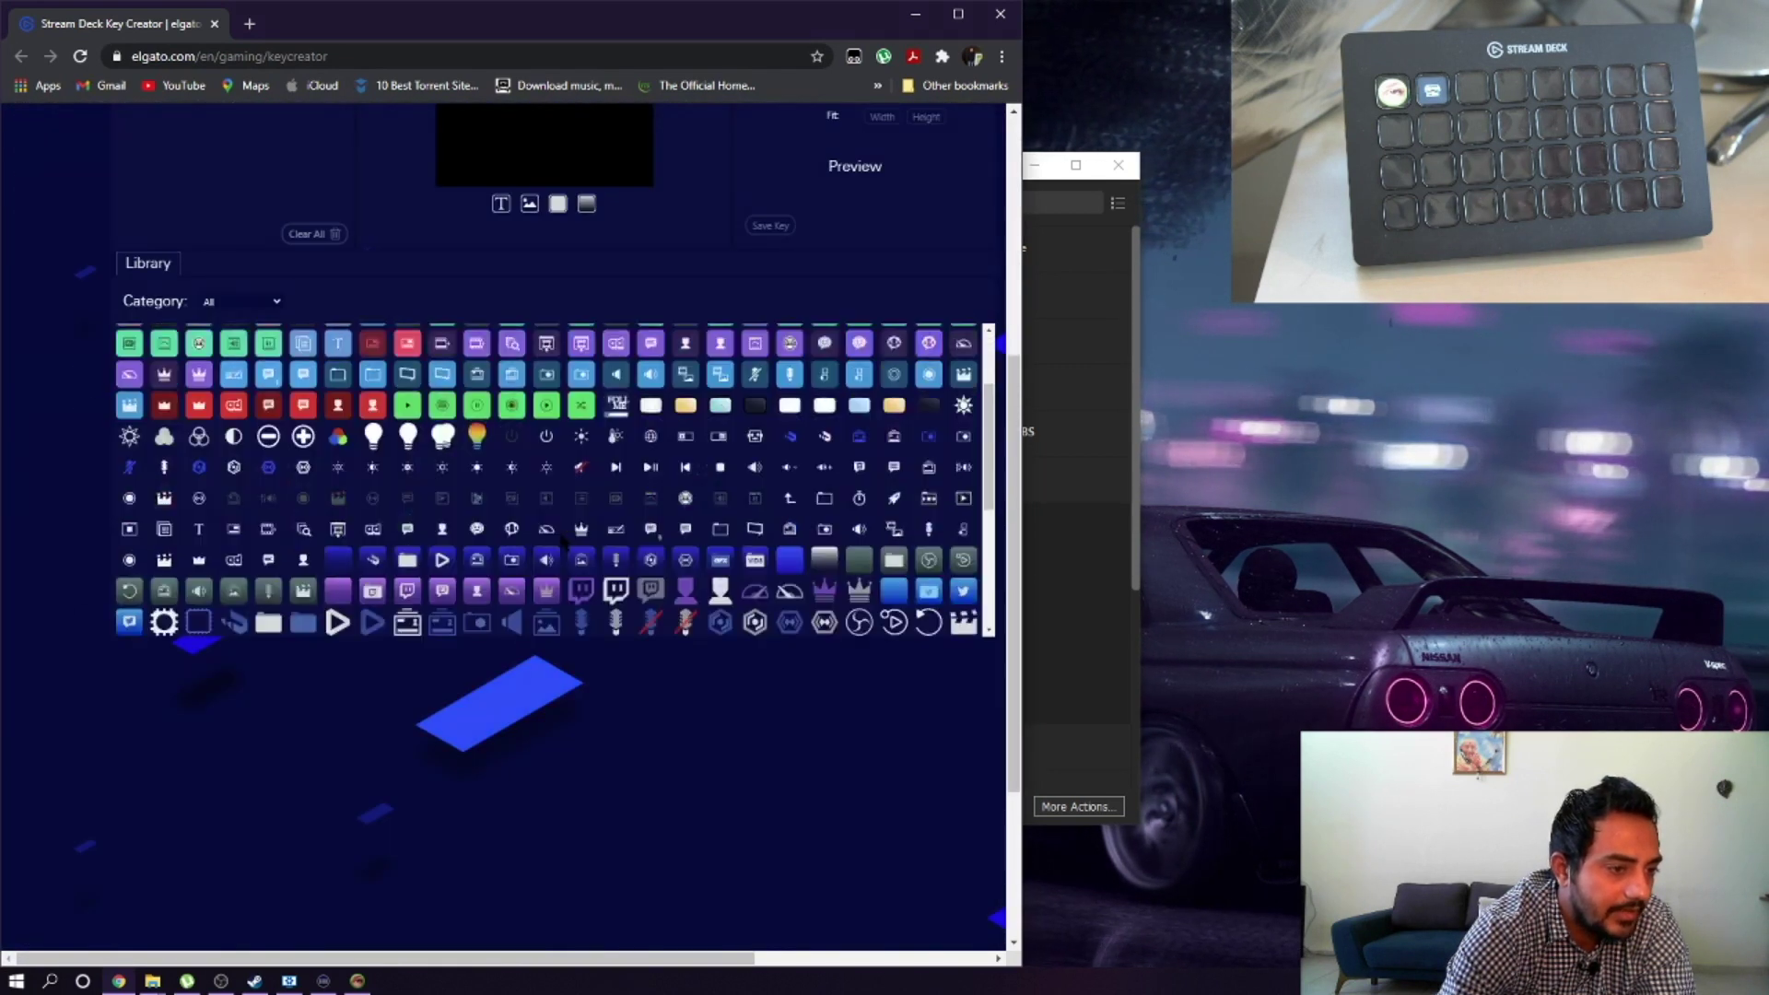
scroll(562, 540, "down", 3)
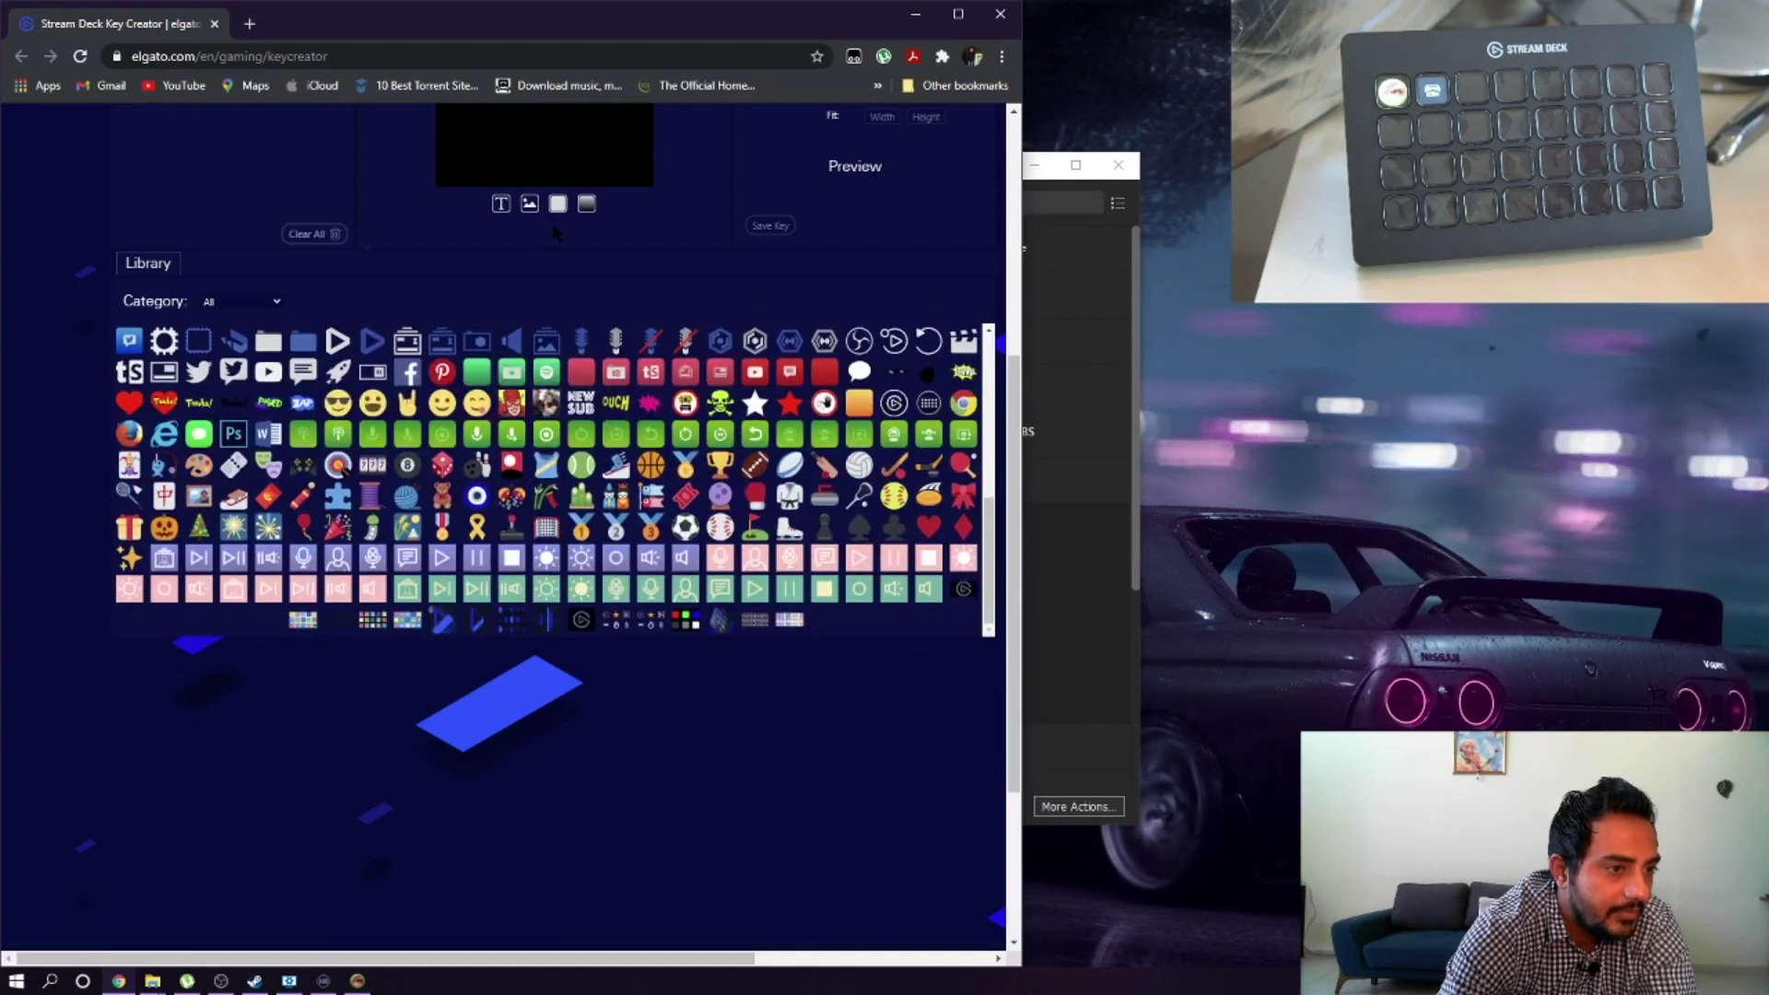
Step: Load the download folder image, scale it to about 141, and move it up
left_click(530, 204)
left_click(308, 158)
left_click(944, 468)
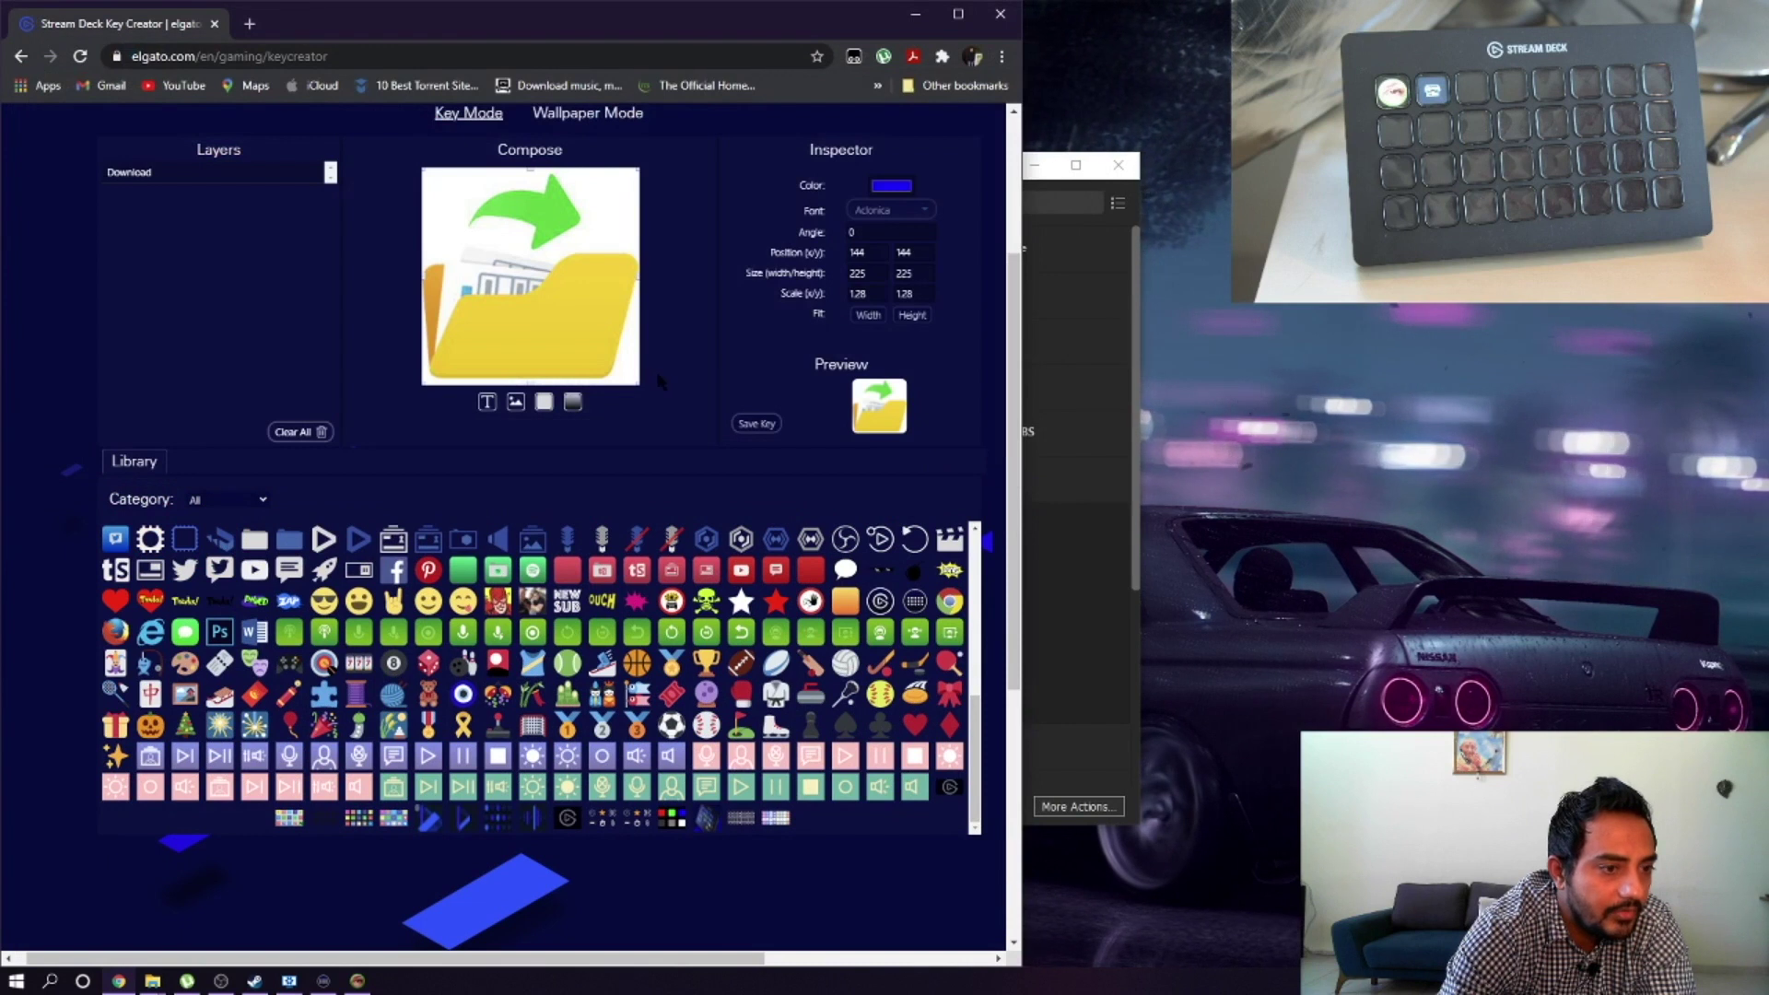
scroll(626, 370, "up", 4)
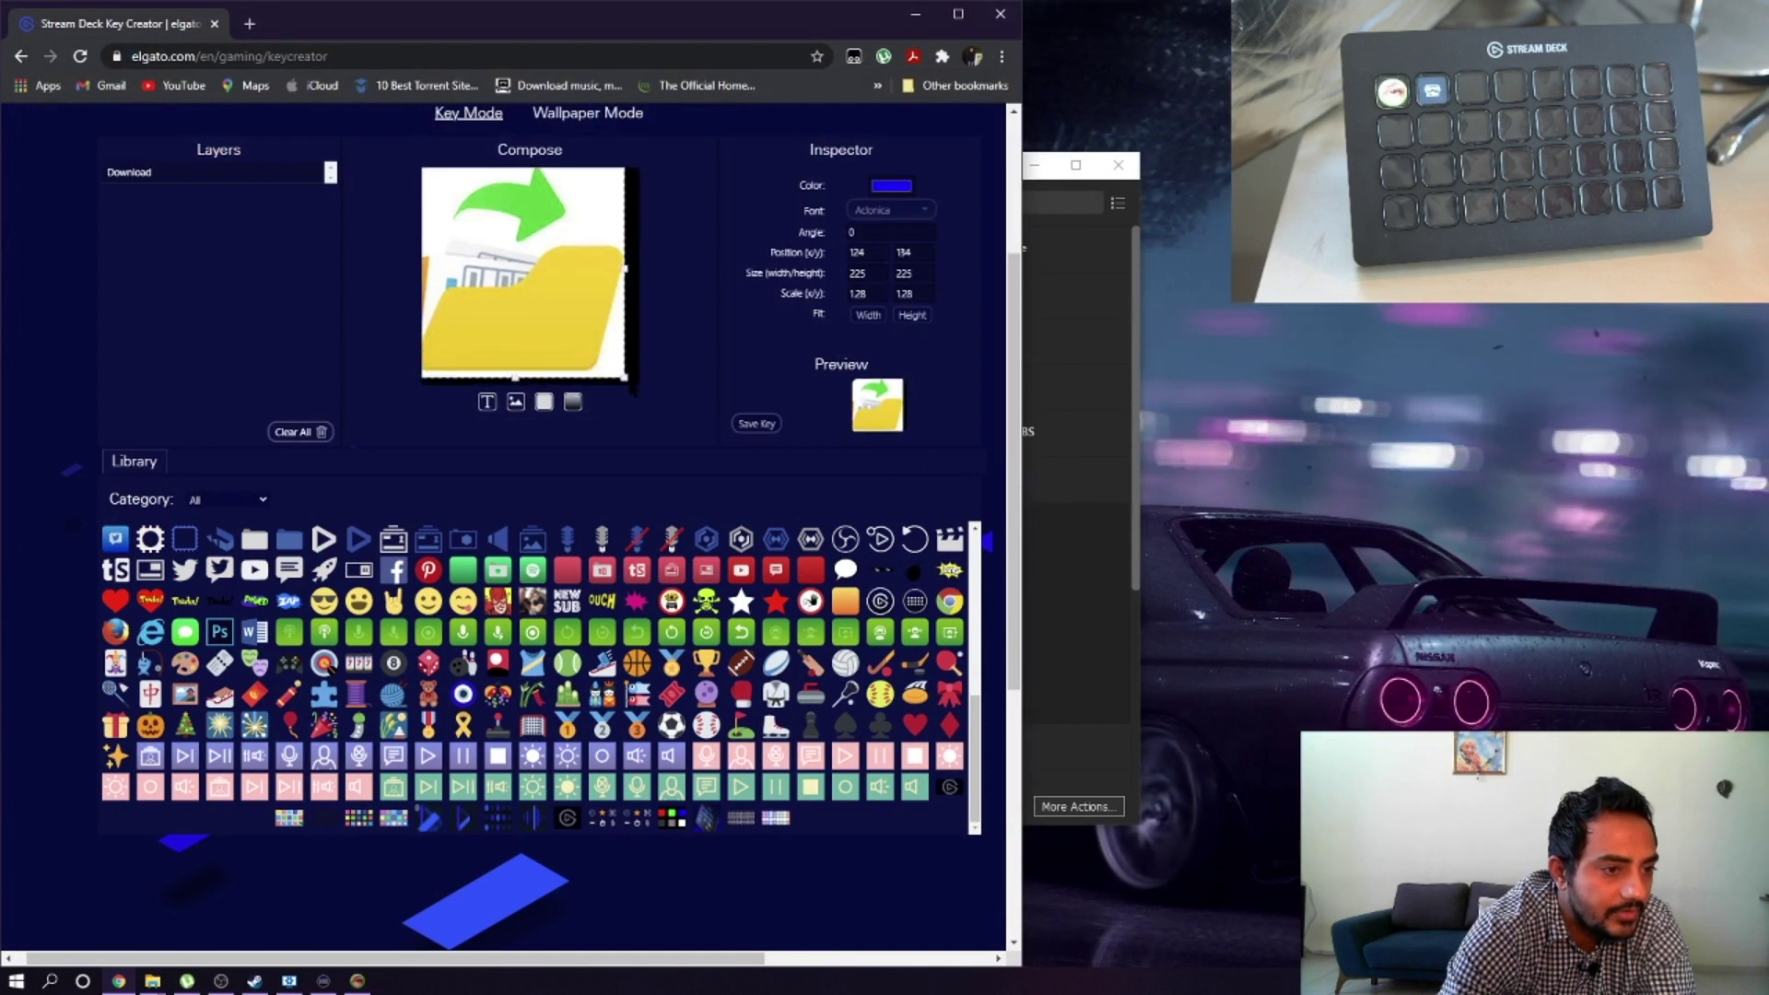
scroll(497, 368, "down", 3)
scroll(482, 344, "up", 1)
left_click_drag(477, 307, 482, 277)
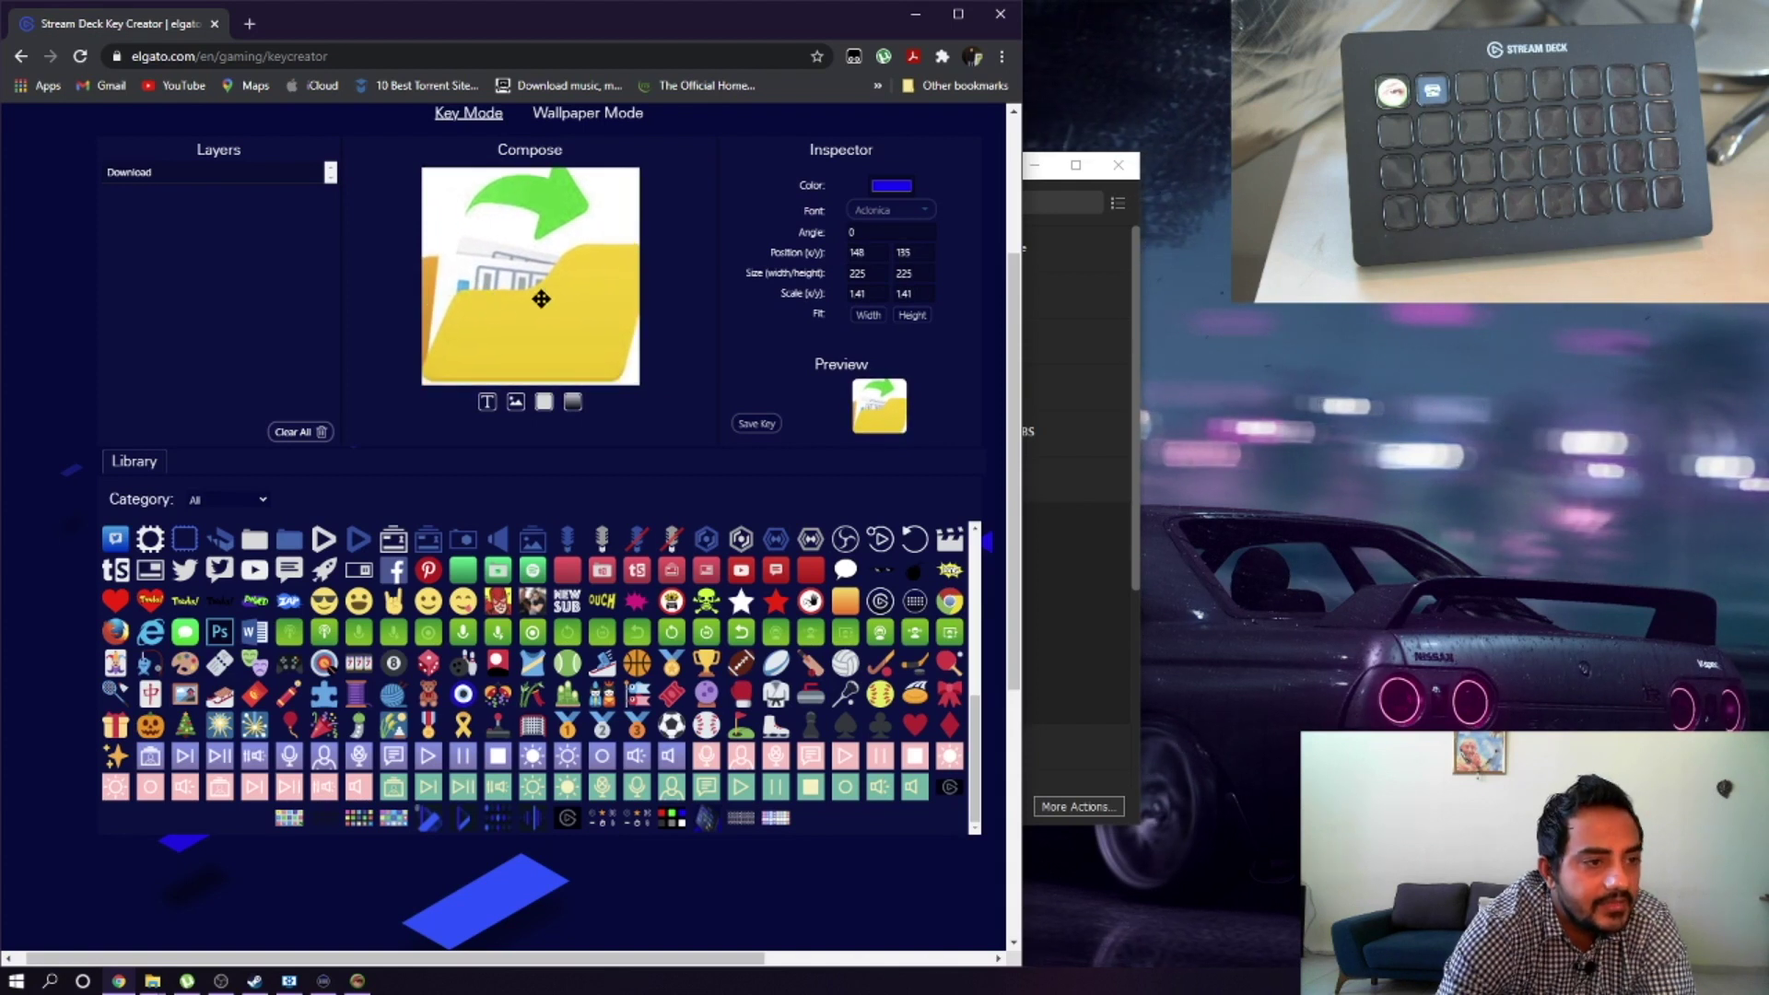
Step: Apply the saved folder image to the Open File key and remove its caption
left_click(999, 15)
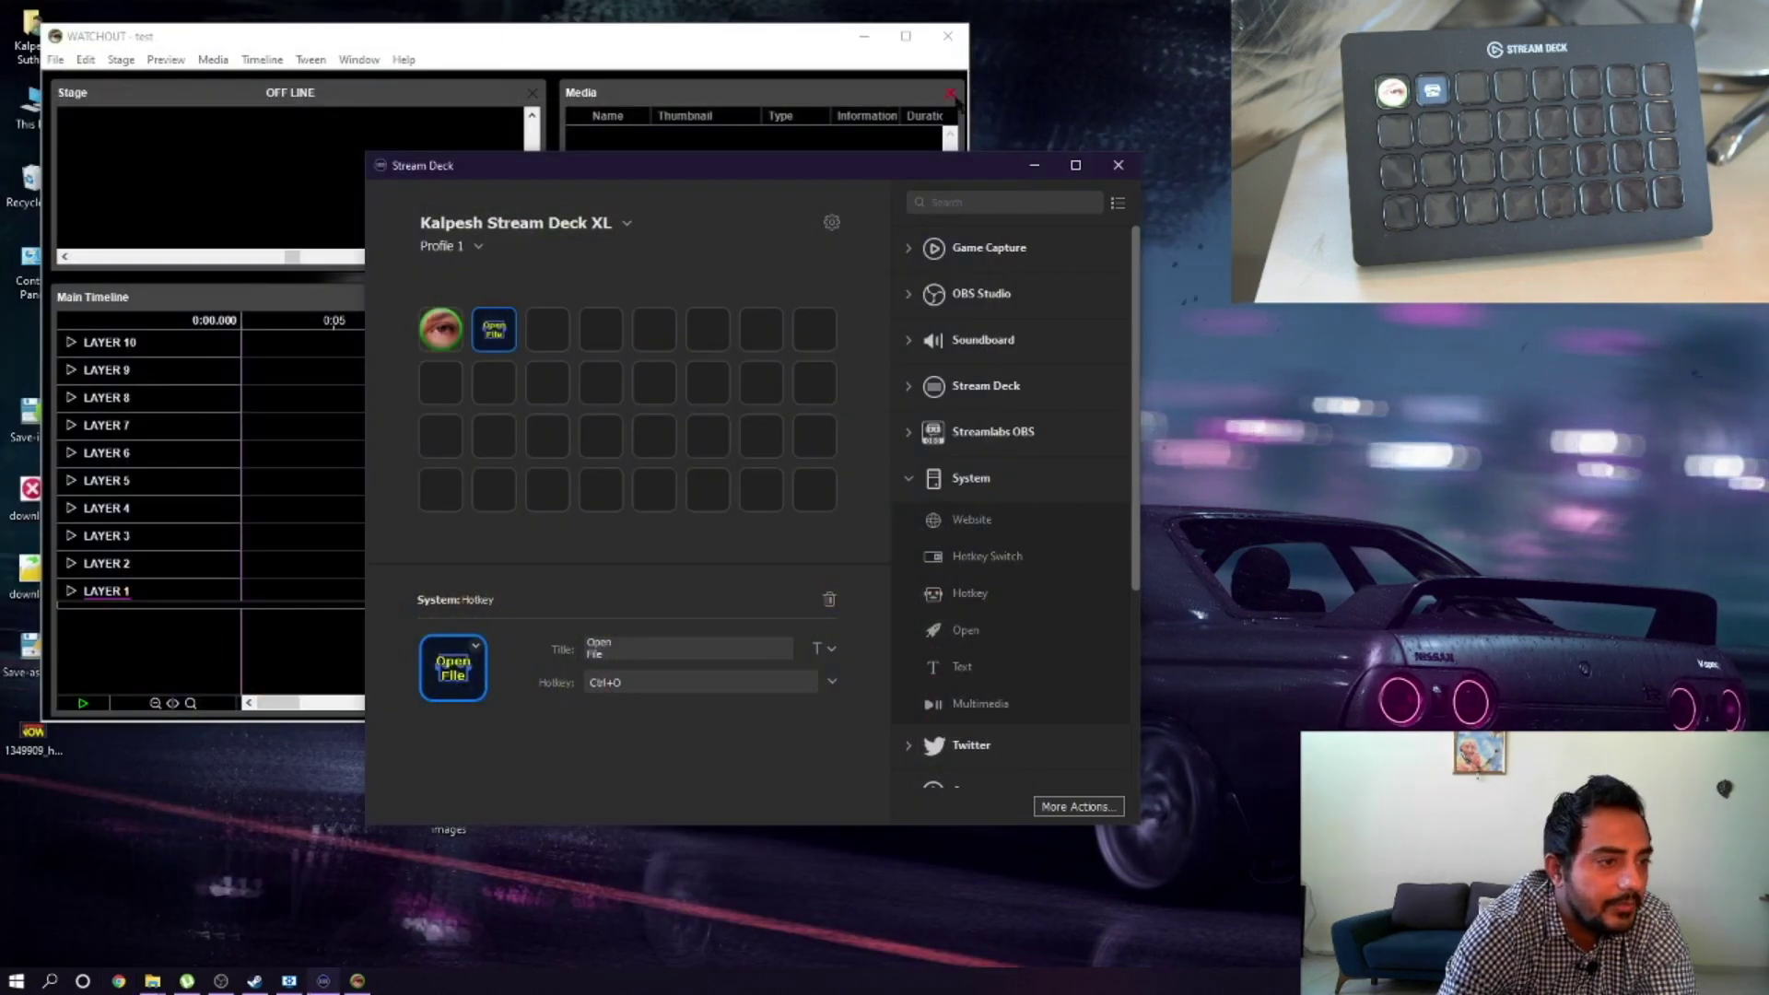
left_click_drag(28, 576, 468, 685)
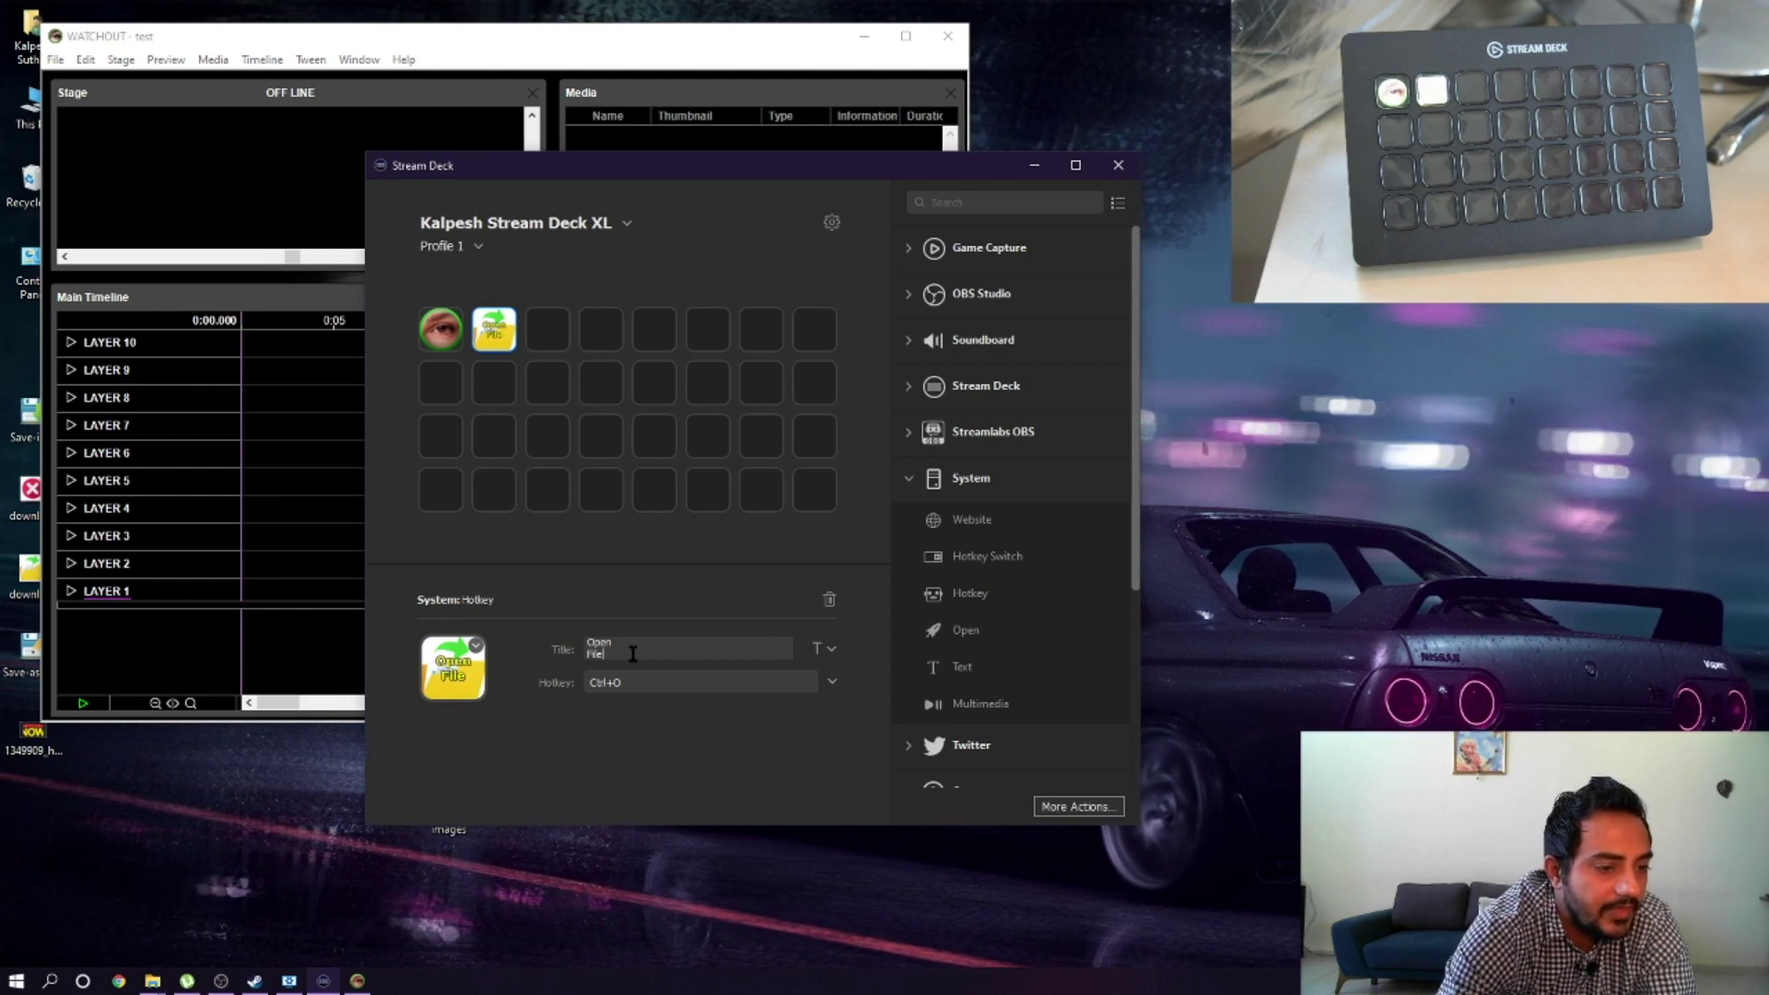
key("ctrl+a")
key("BackSpace")
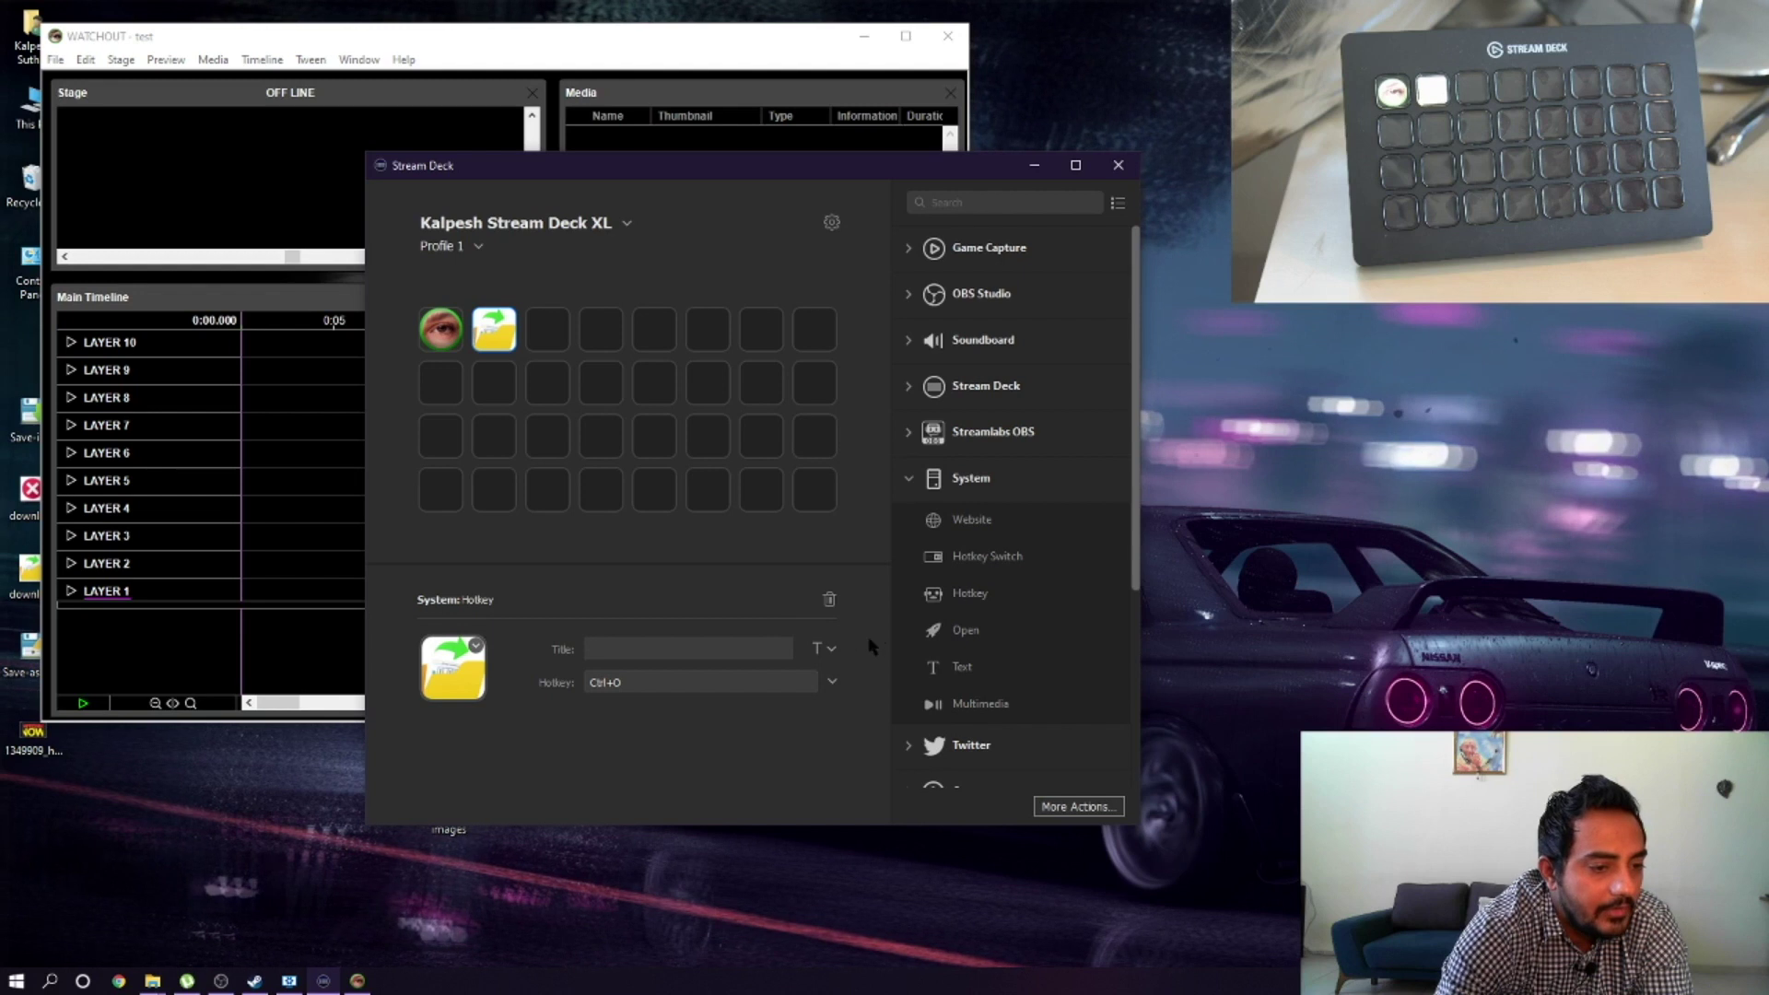
Step: Add a Hotkey action on the third key that sends Ctrl+S
key("alt+Tab")
left_click(1058, 649)
left_click_drag(976, 599, 549, 330)
left_click(728, 687)
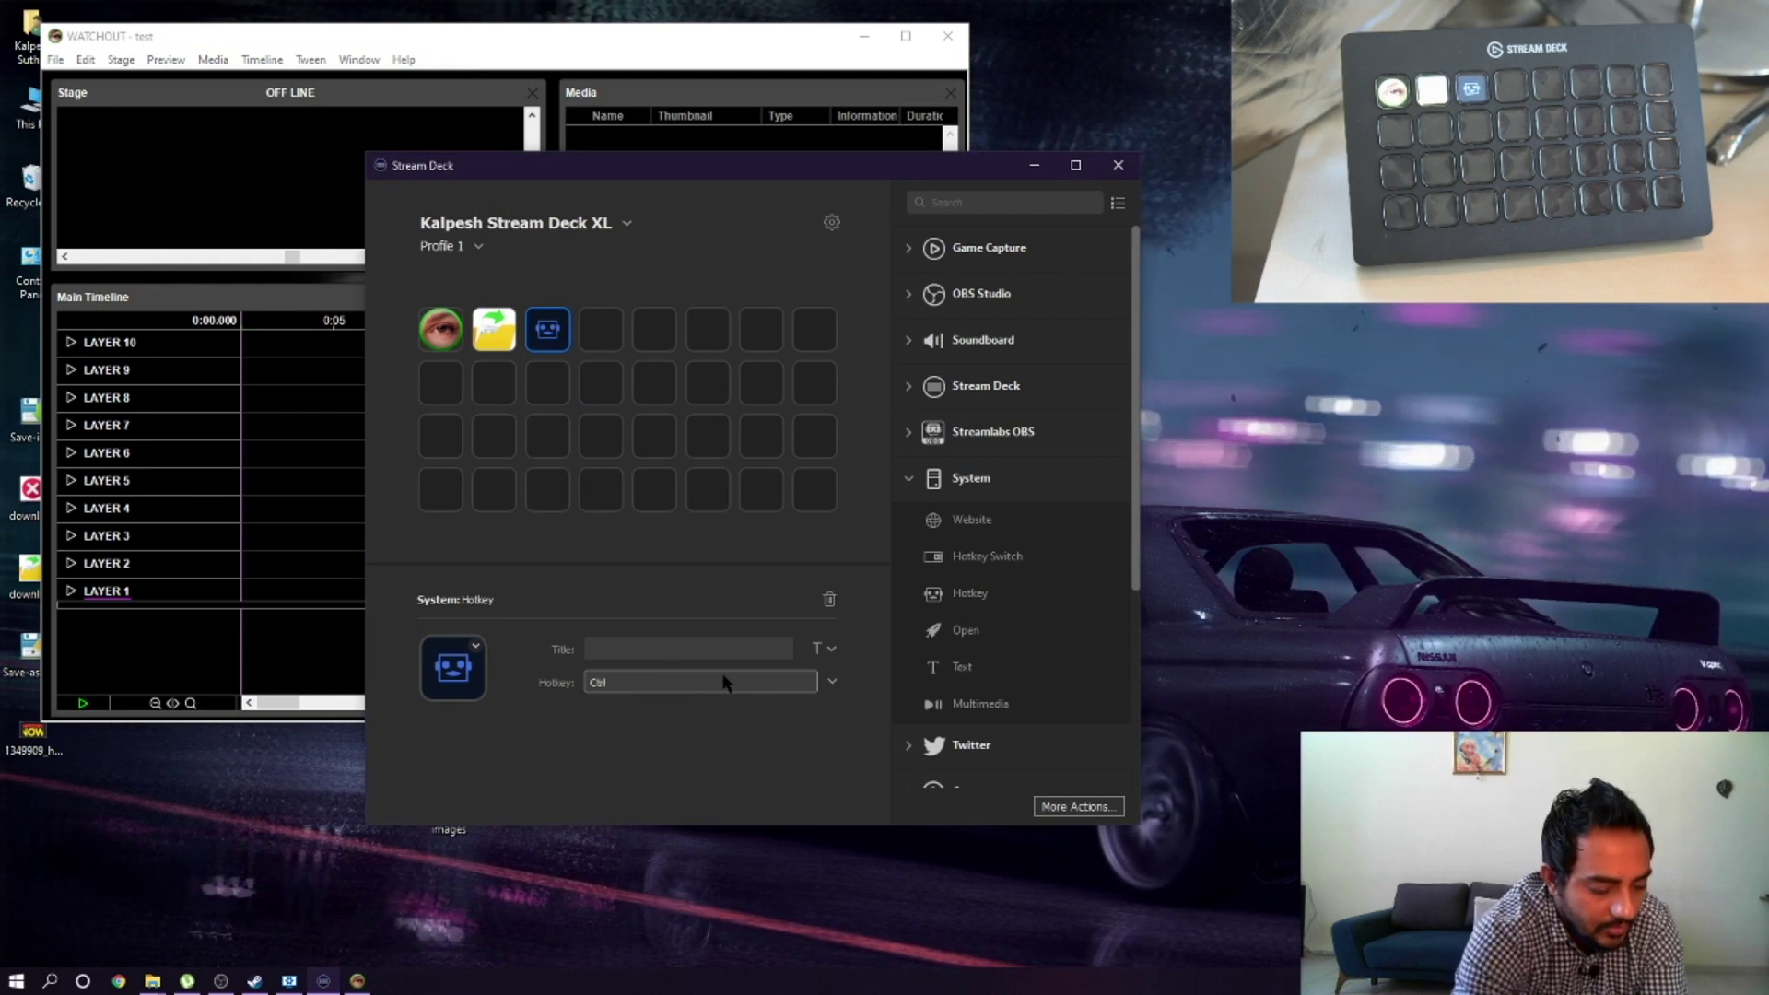
key("ctrl+s")
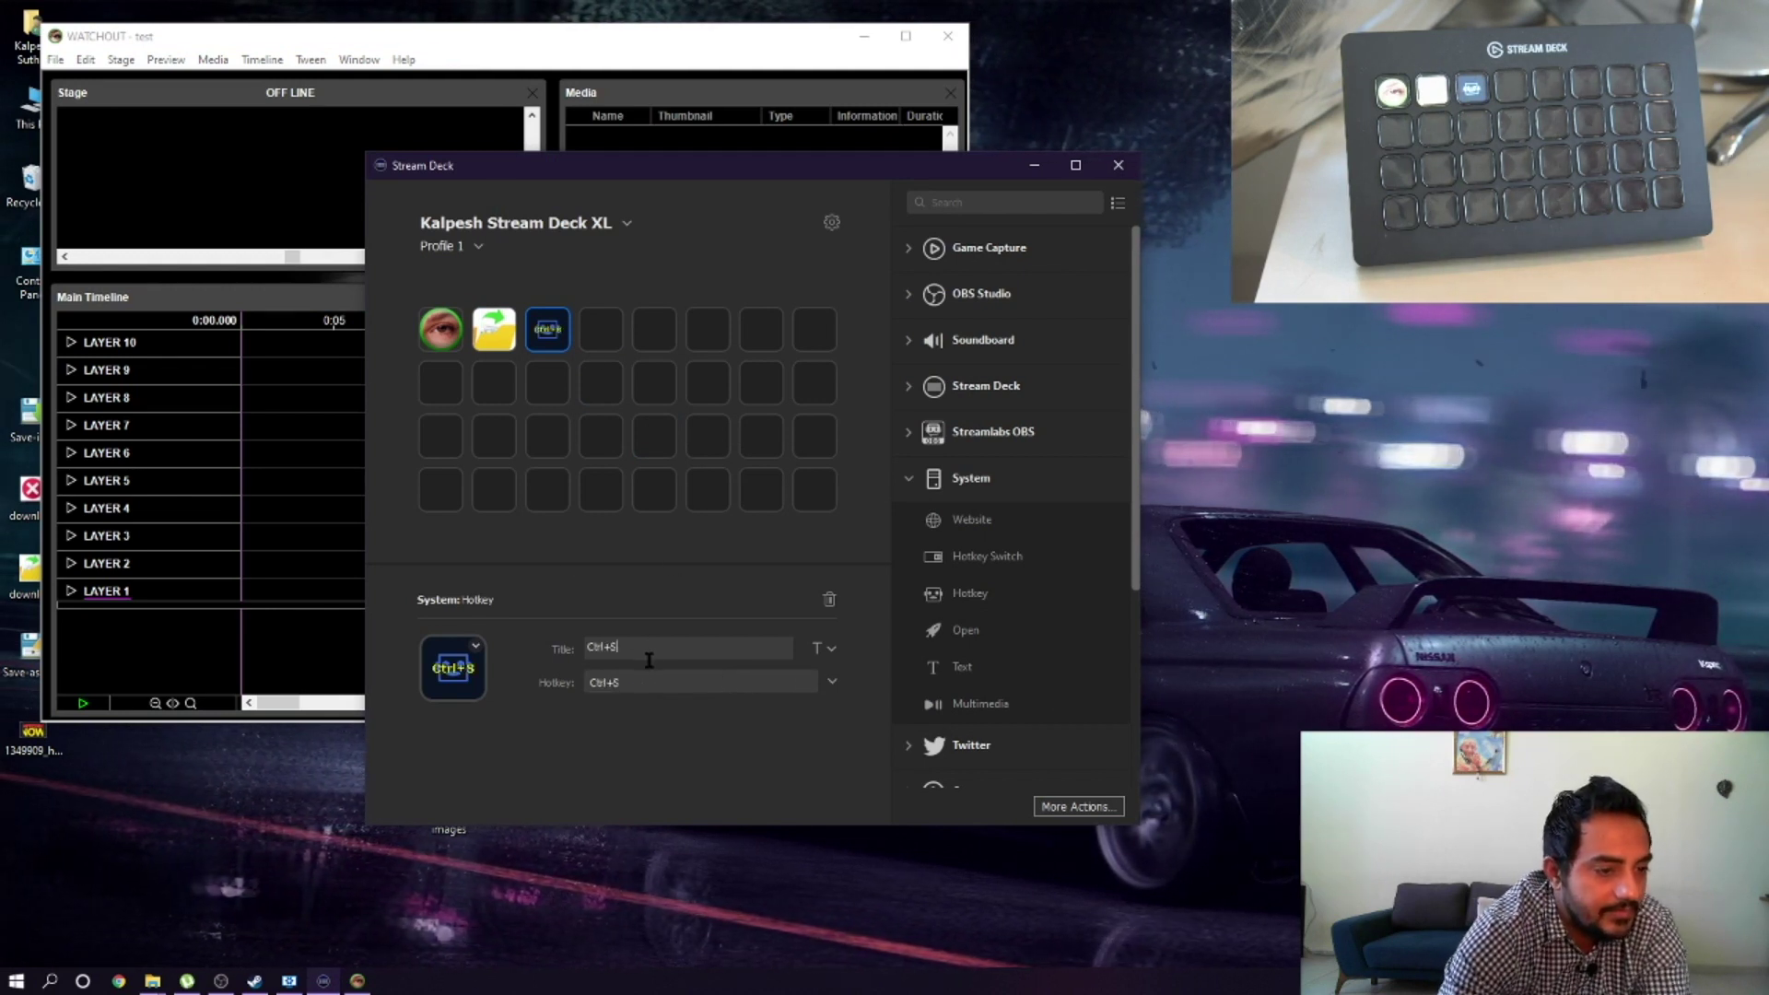
Step: Give the Ctrl+S key a floppy-disk icon and title it 'Save'
left_click_drag(27, 668, 471, 686)
left_click_drag(641, 647, 489, 629)
type("Save")
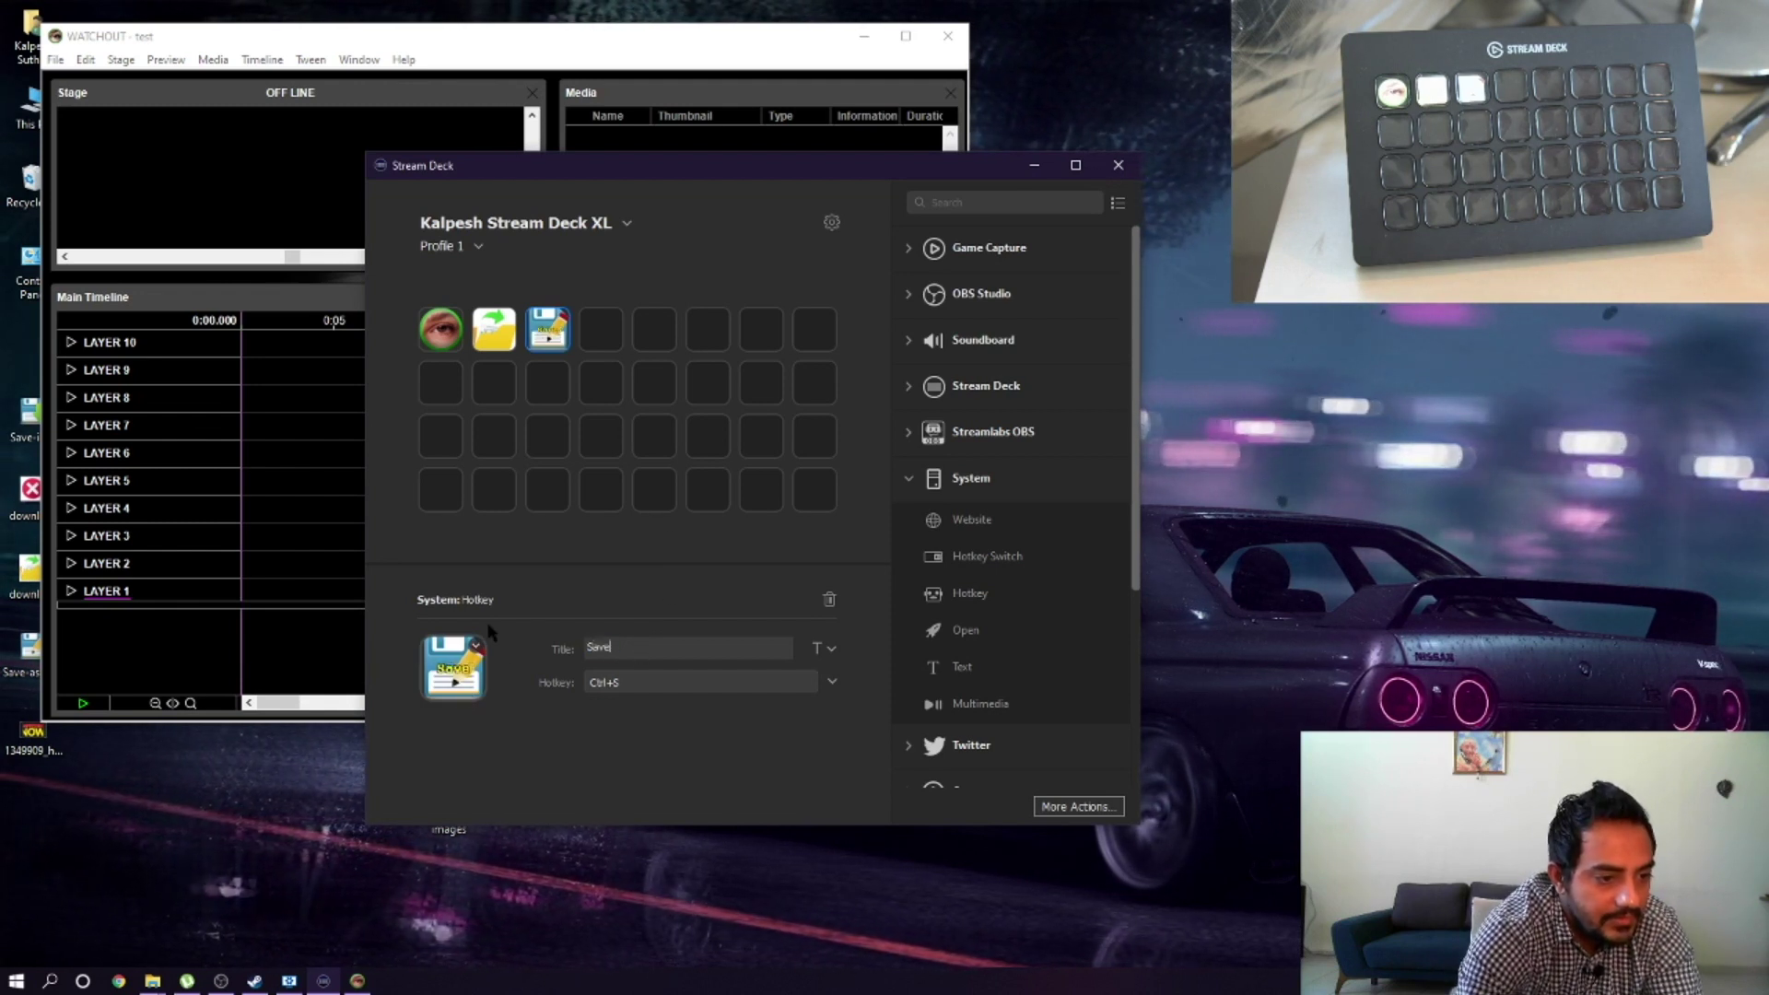
Step: Adjust the Save title's font settings and place it at the bottom of the key
left_click(817, 649)
left_click(791, 748)
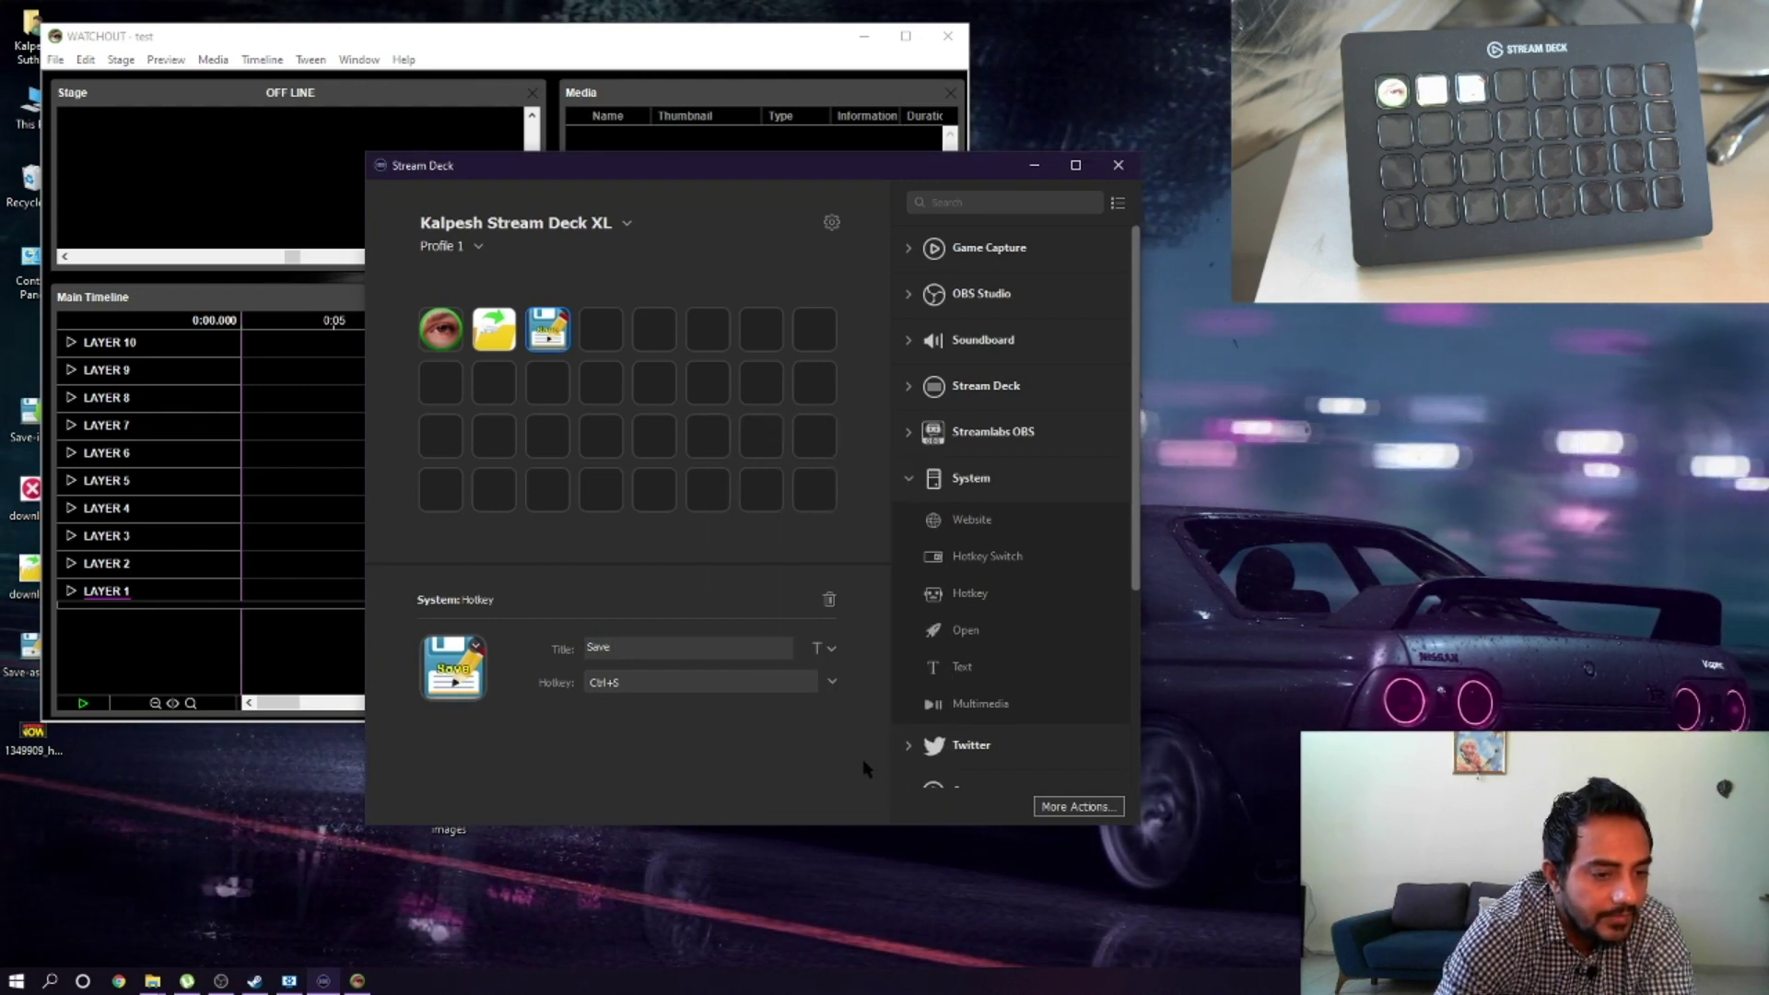
left_click(816, 650)
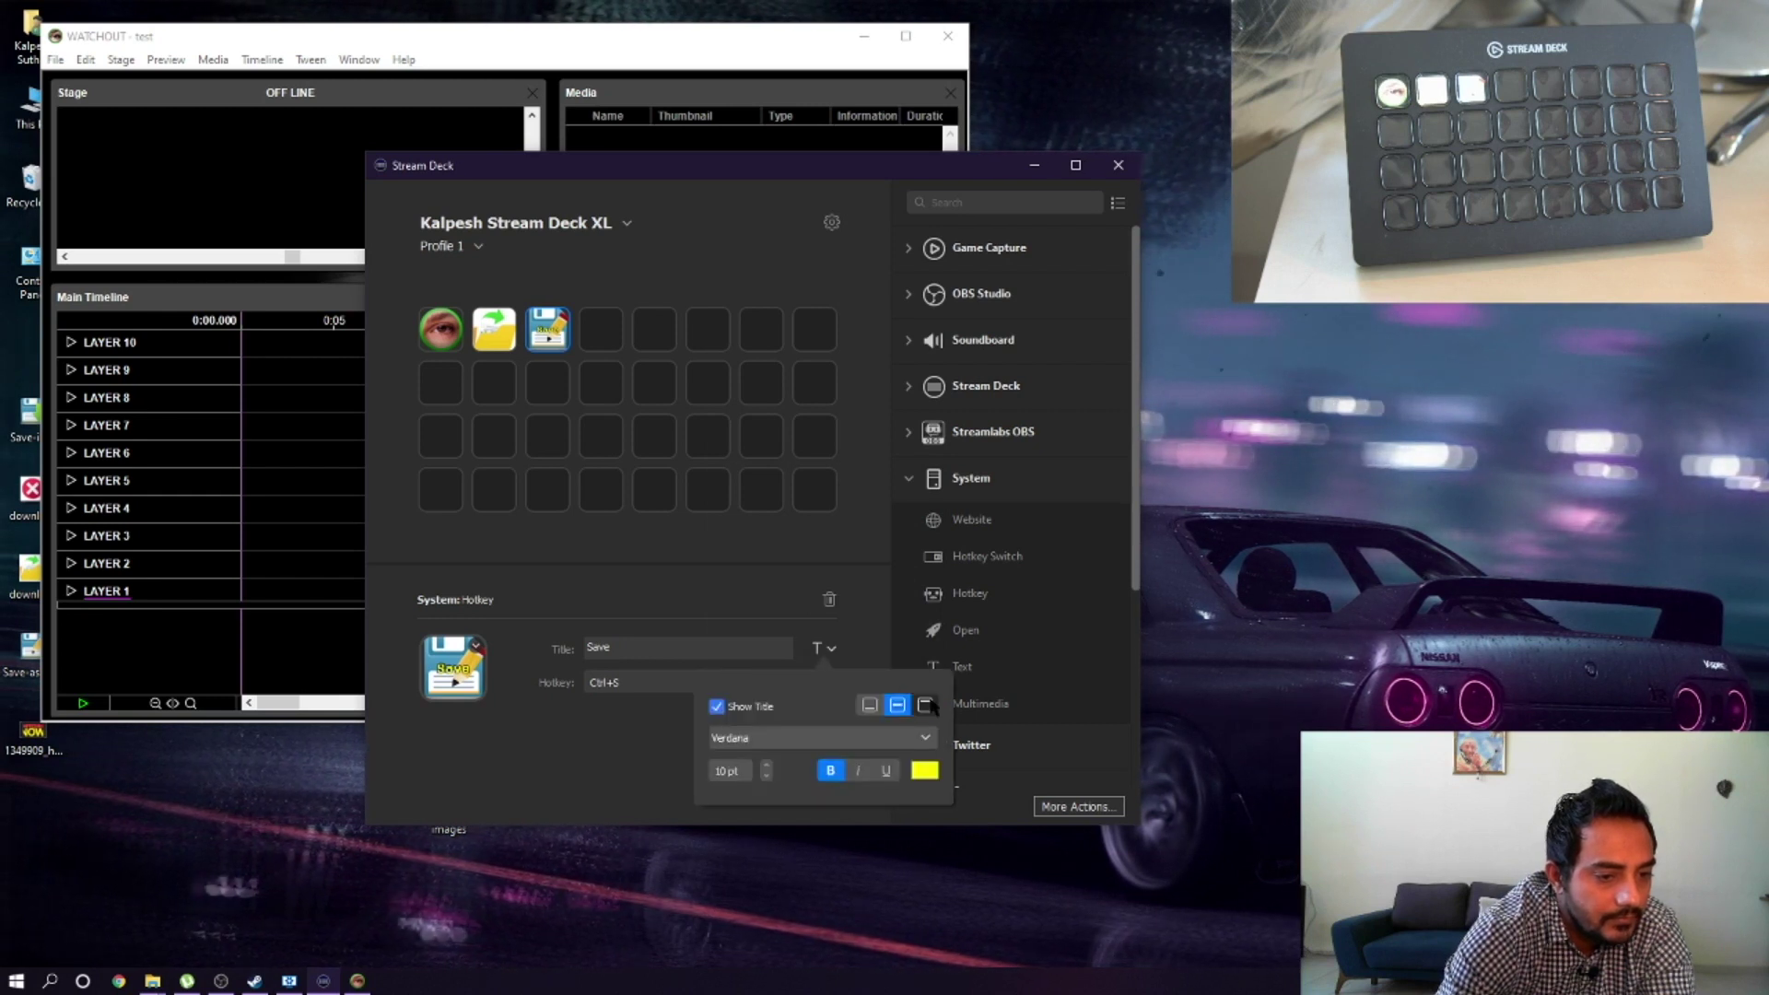
left_click(925, 705)
left_click(898, 706)
left_click(869, 706)
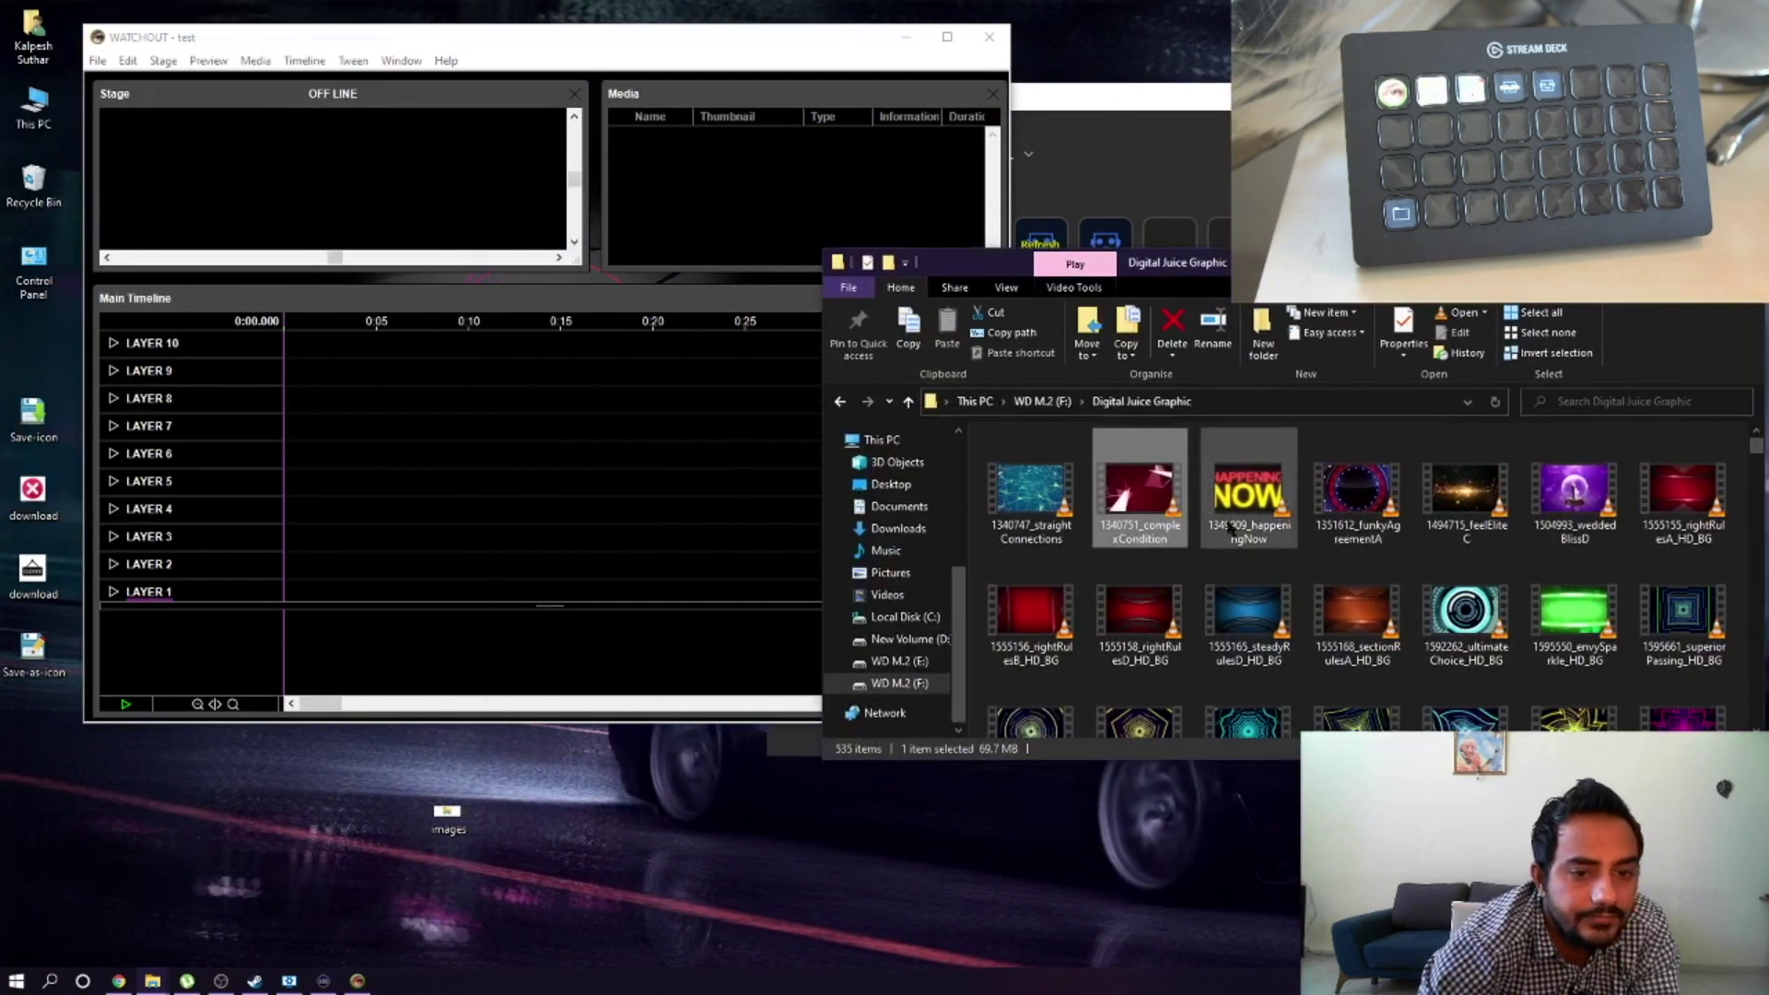
Step: Import happeningNow into WATCHOUT's Media, place it on Layer 2, and add a Scale tween
left_click(1248, 497)
left_click_drag(1249, 498, 792, 175)
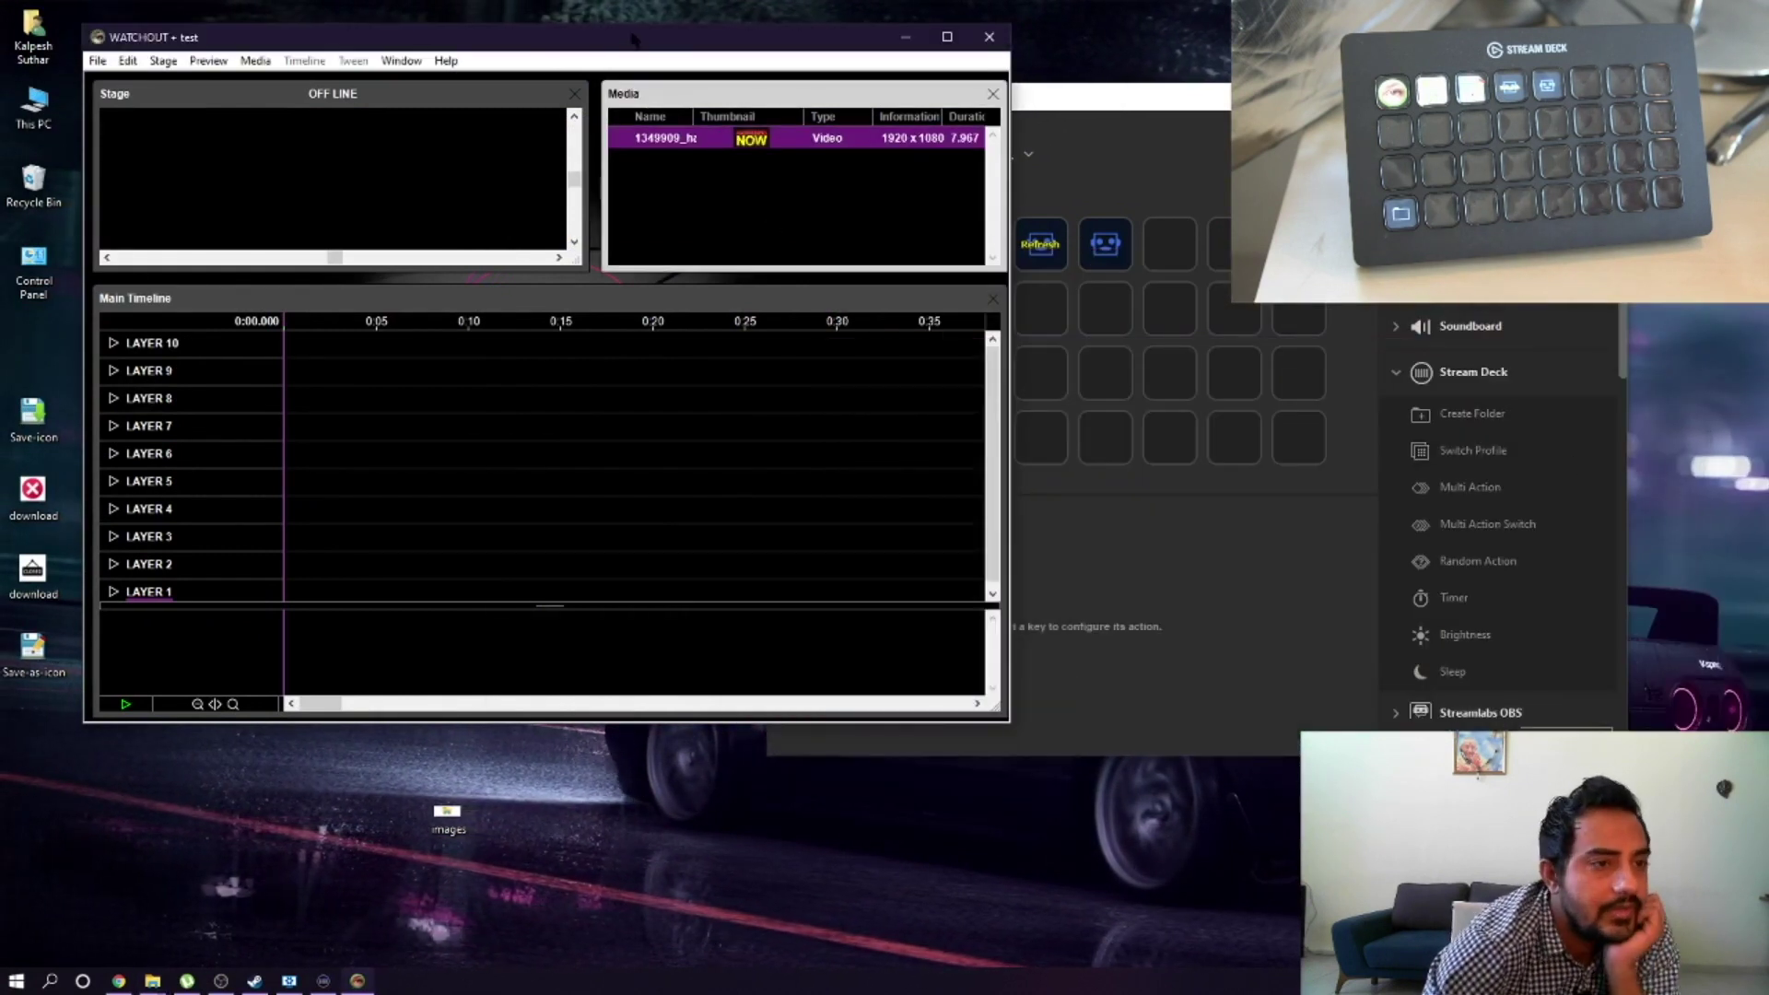
left_click_drag(663, 138, 290, 566)
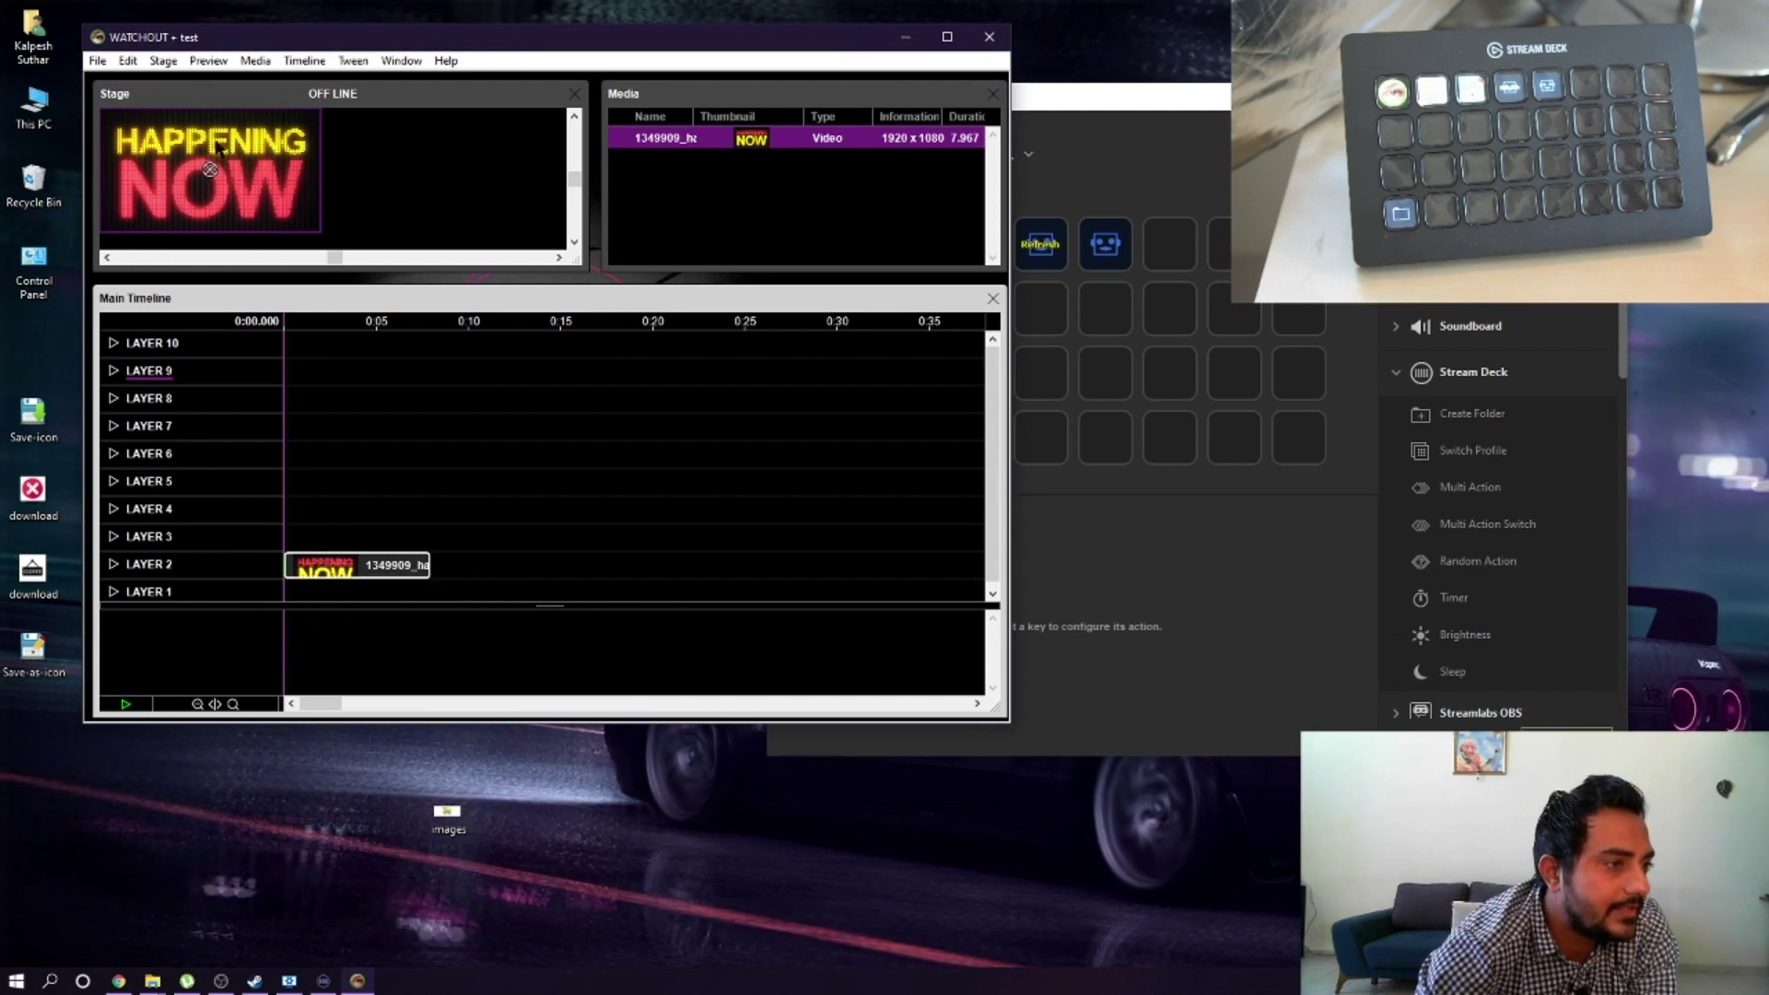
left_click(352, 60)
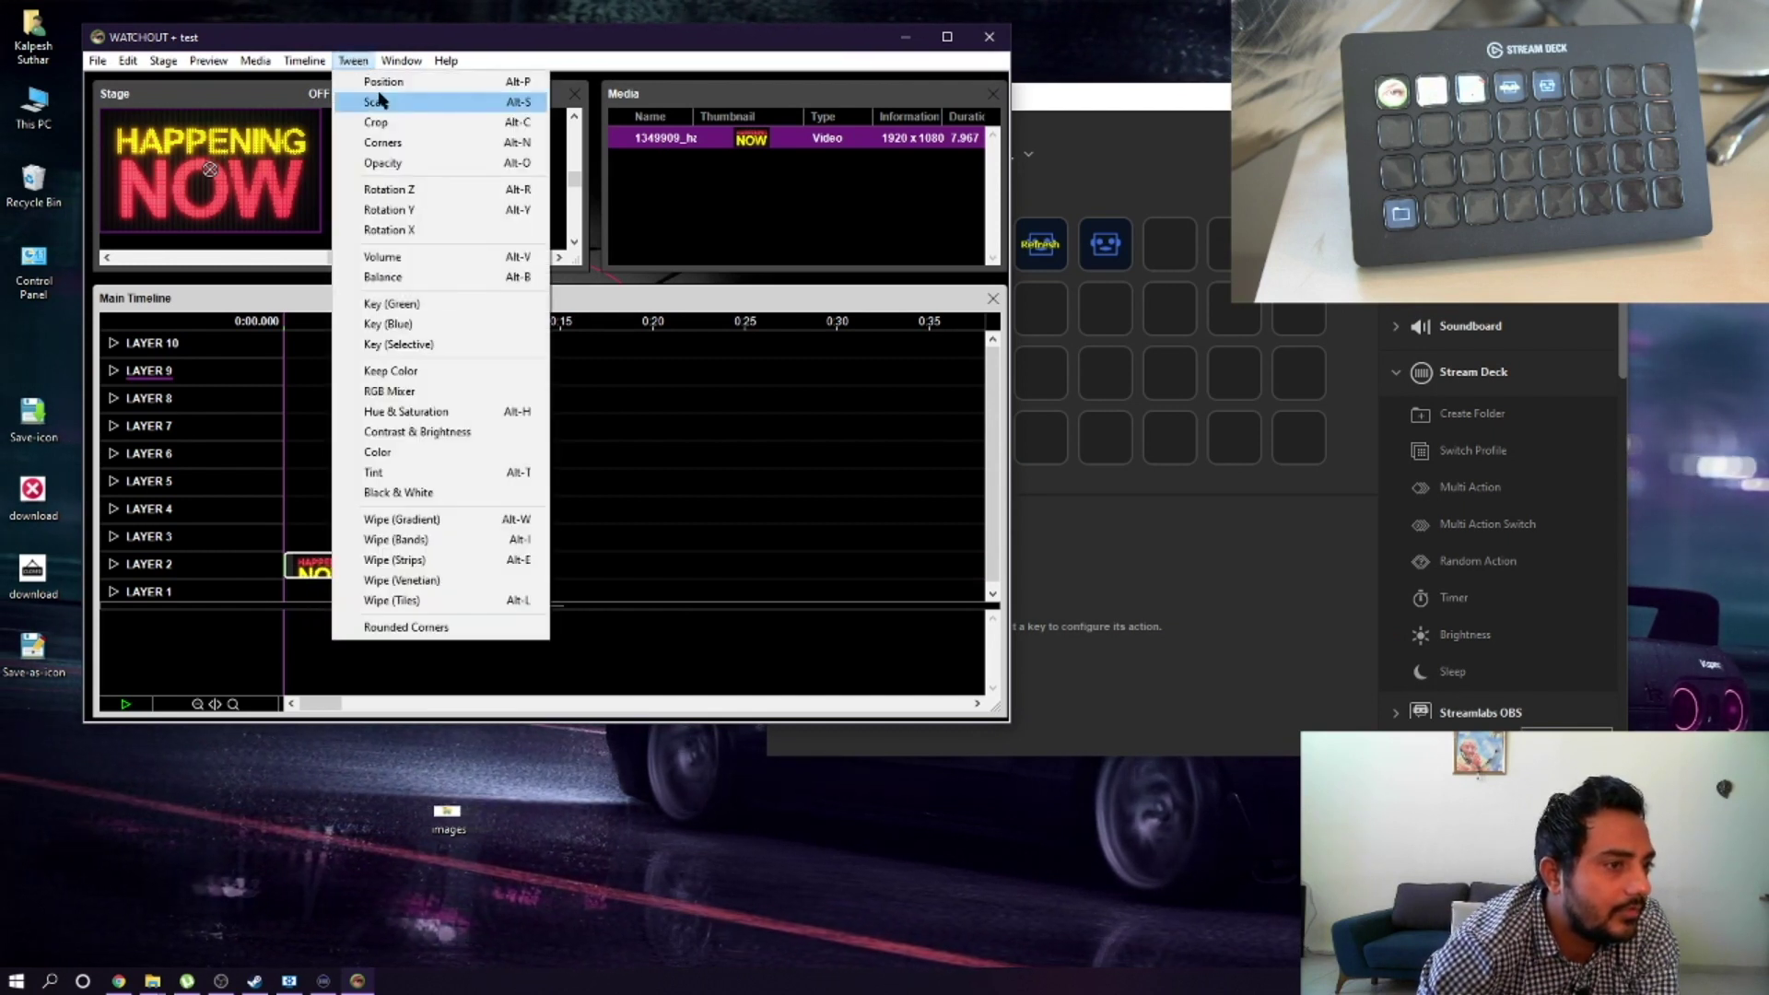
left_click(468, 101)
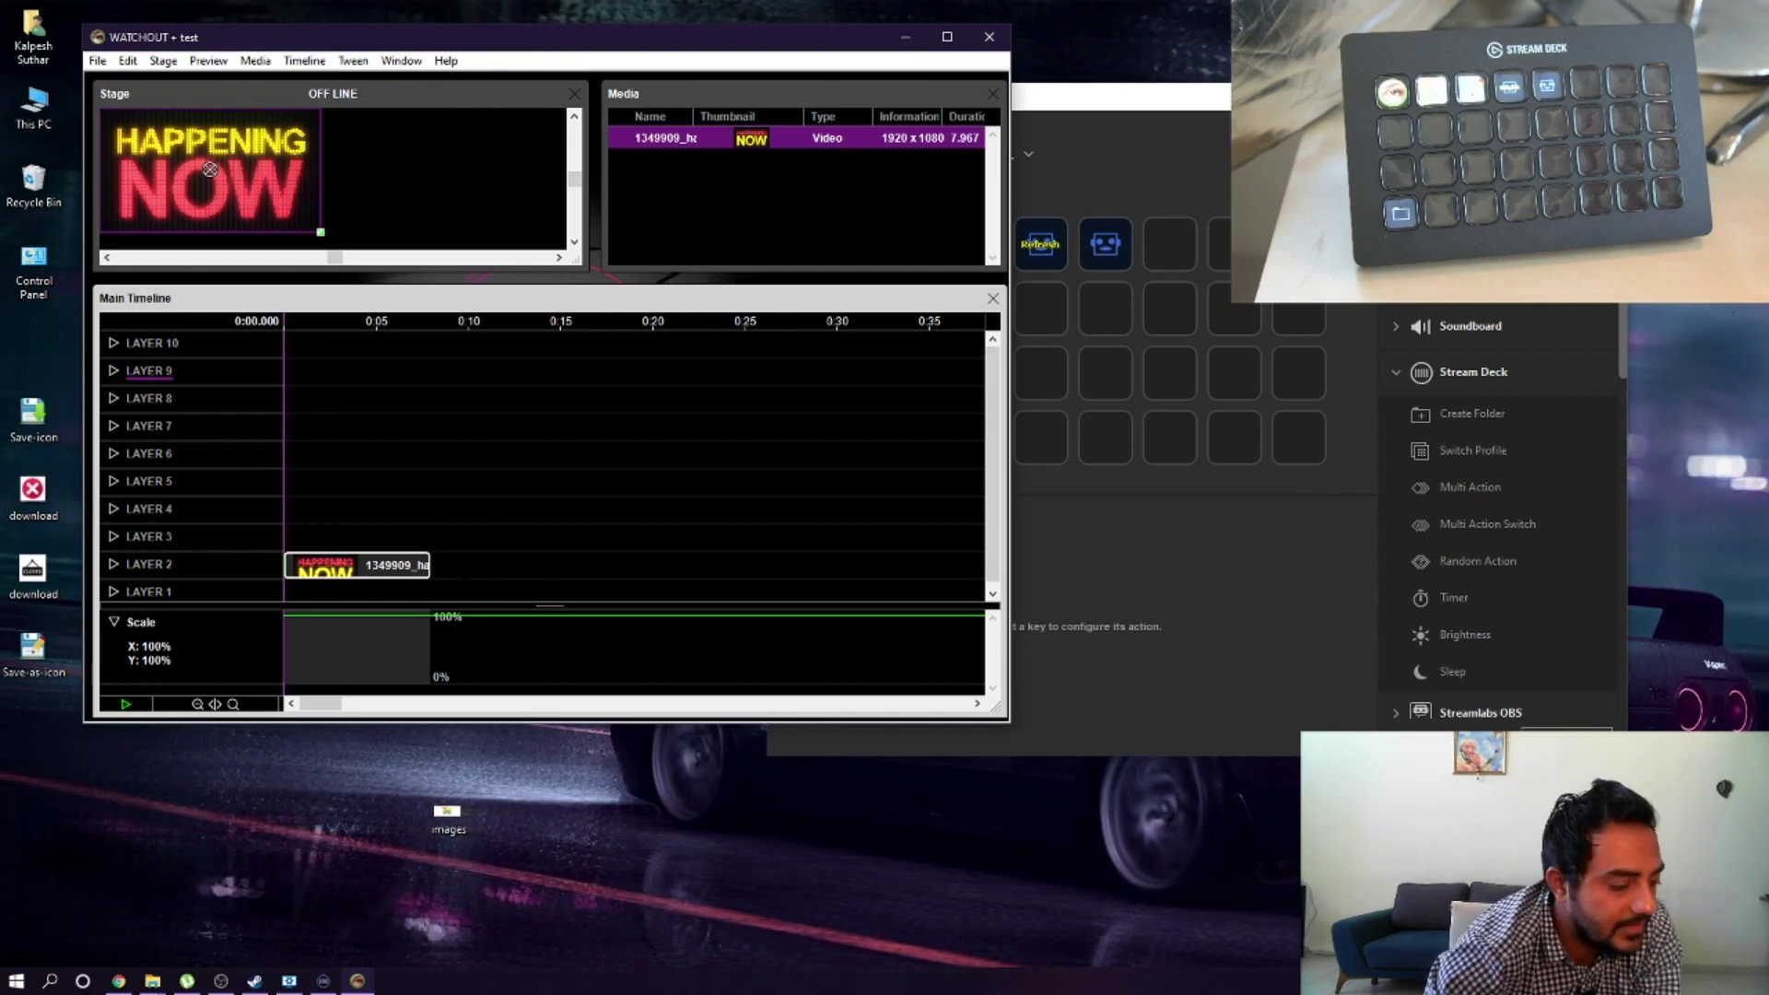
left_click(1117, 248)
Step: Record Alt+S as the fifth key's hotkey and test it in WATCHOUT
left_click(1085, 614)
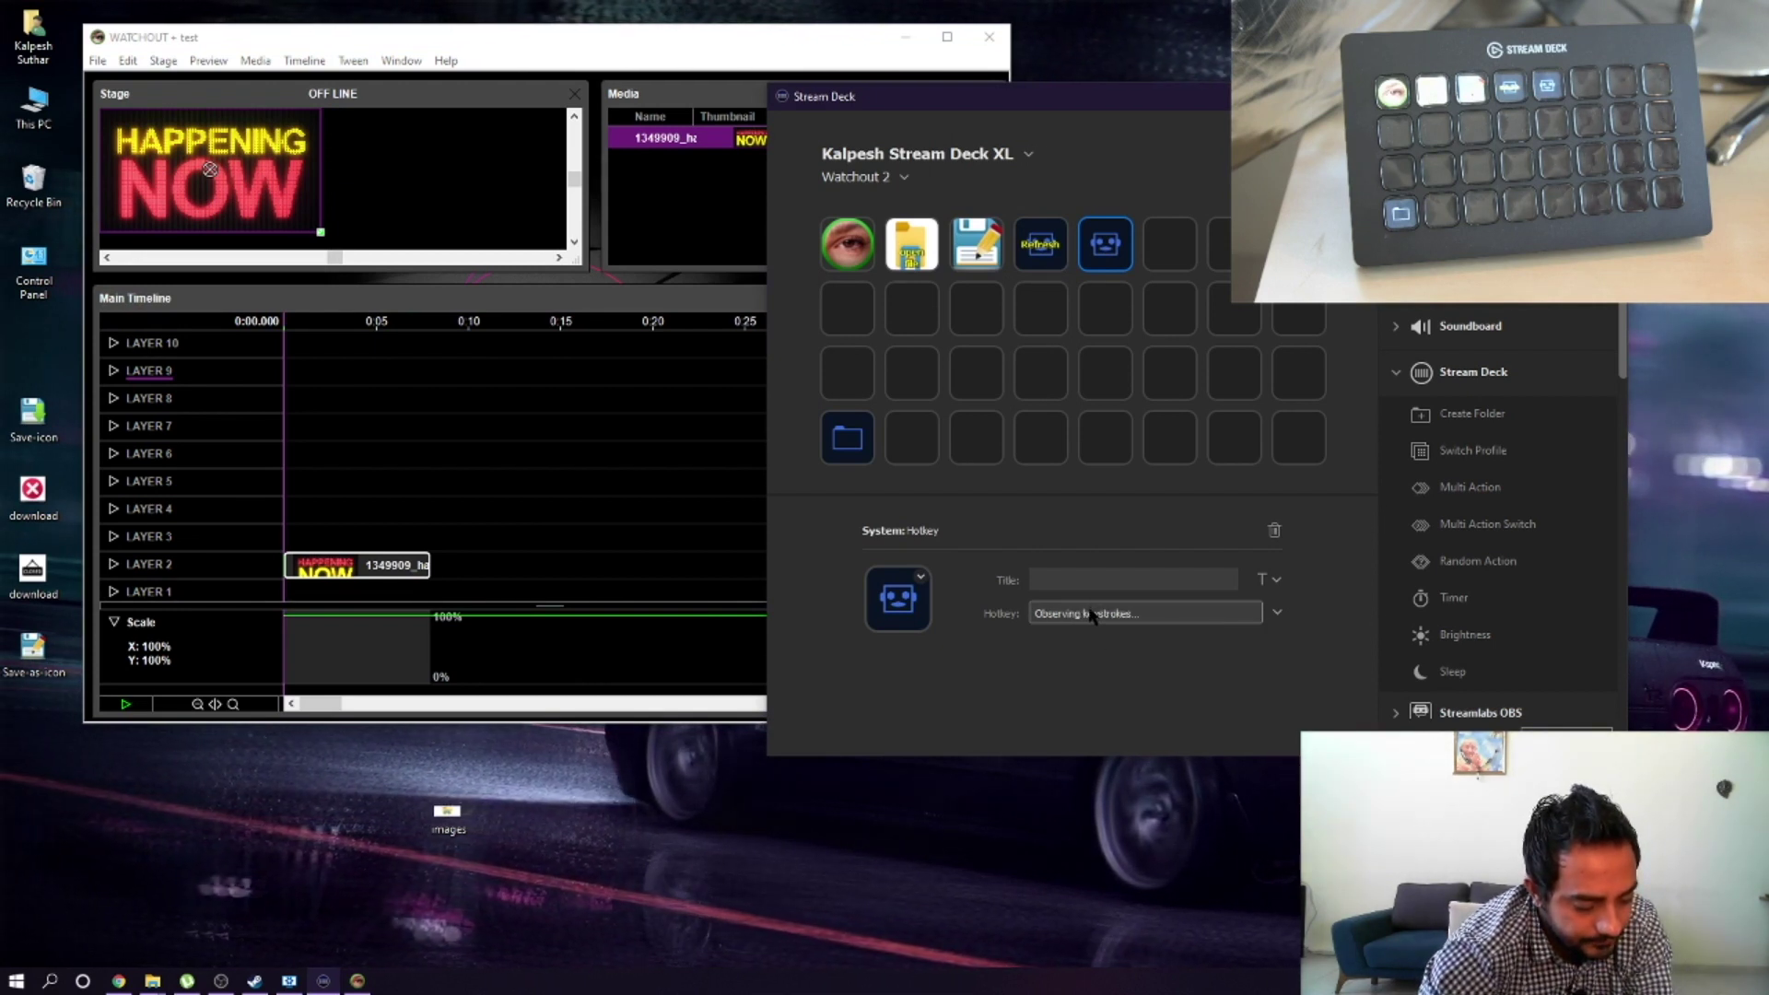
key("alt+s")
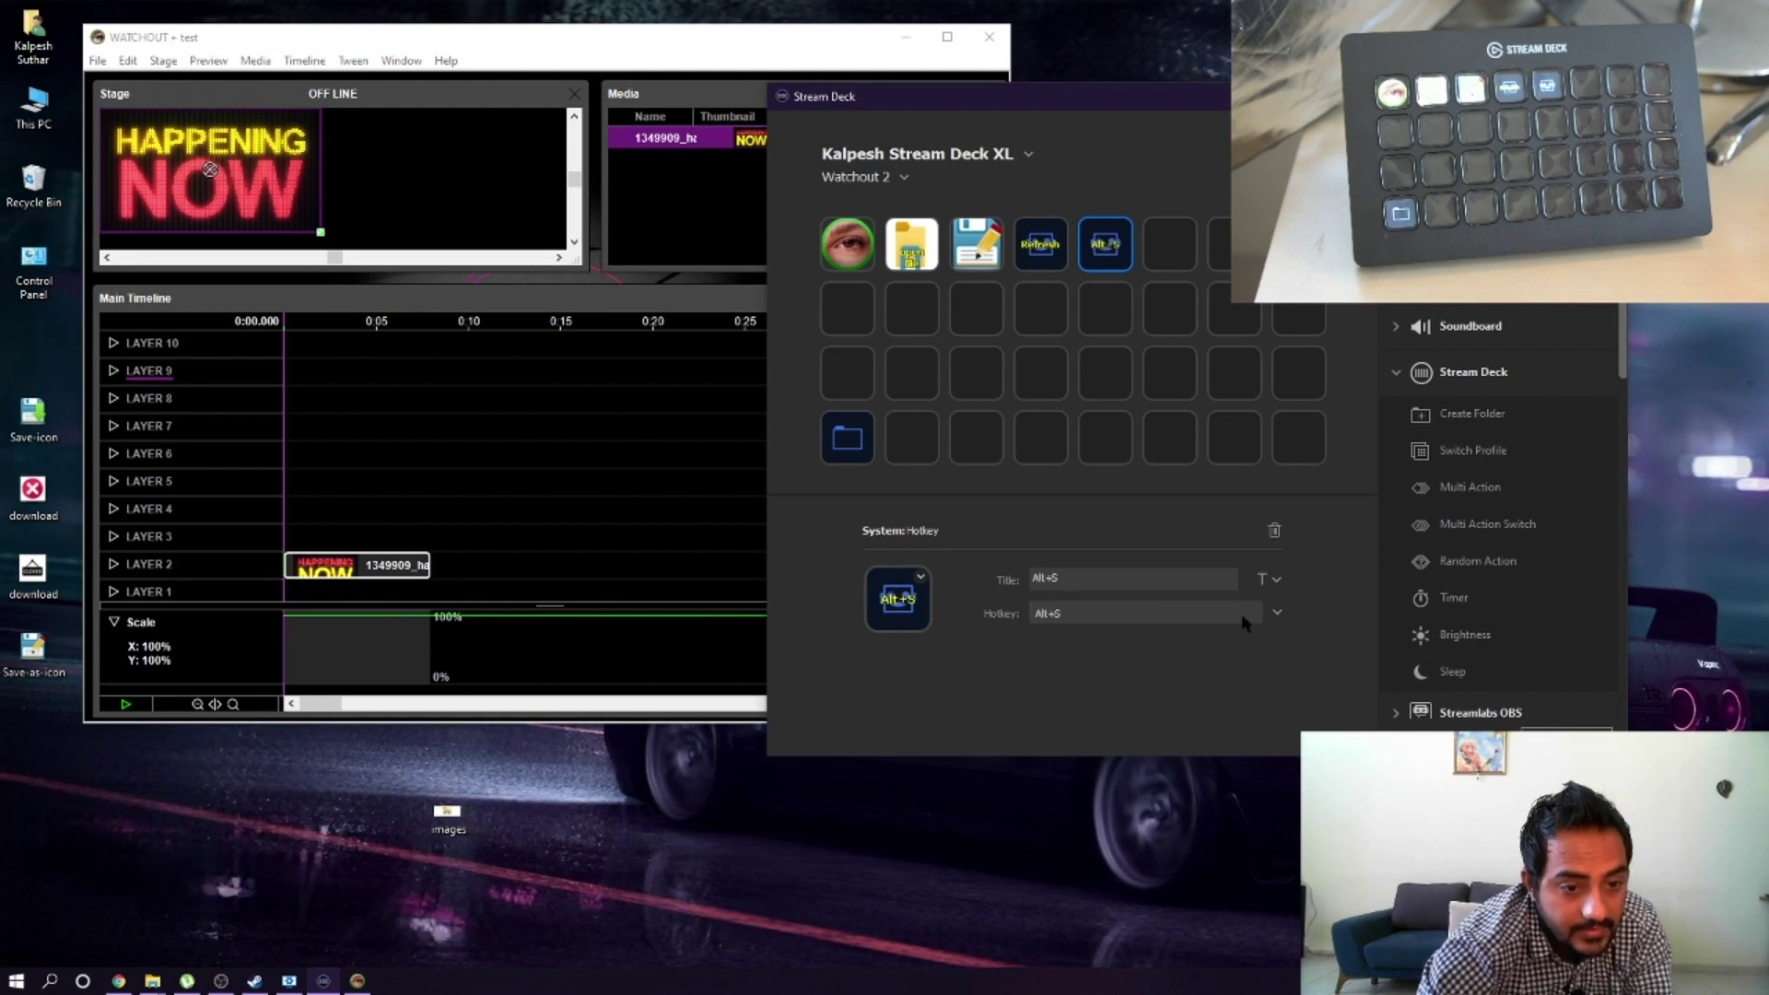
left_click(388, 554)
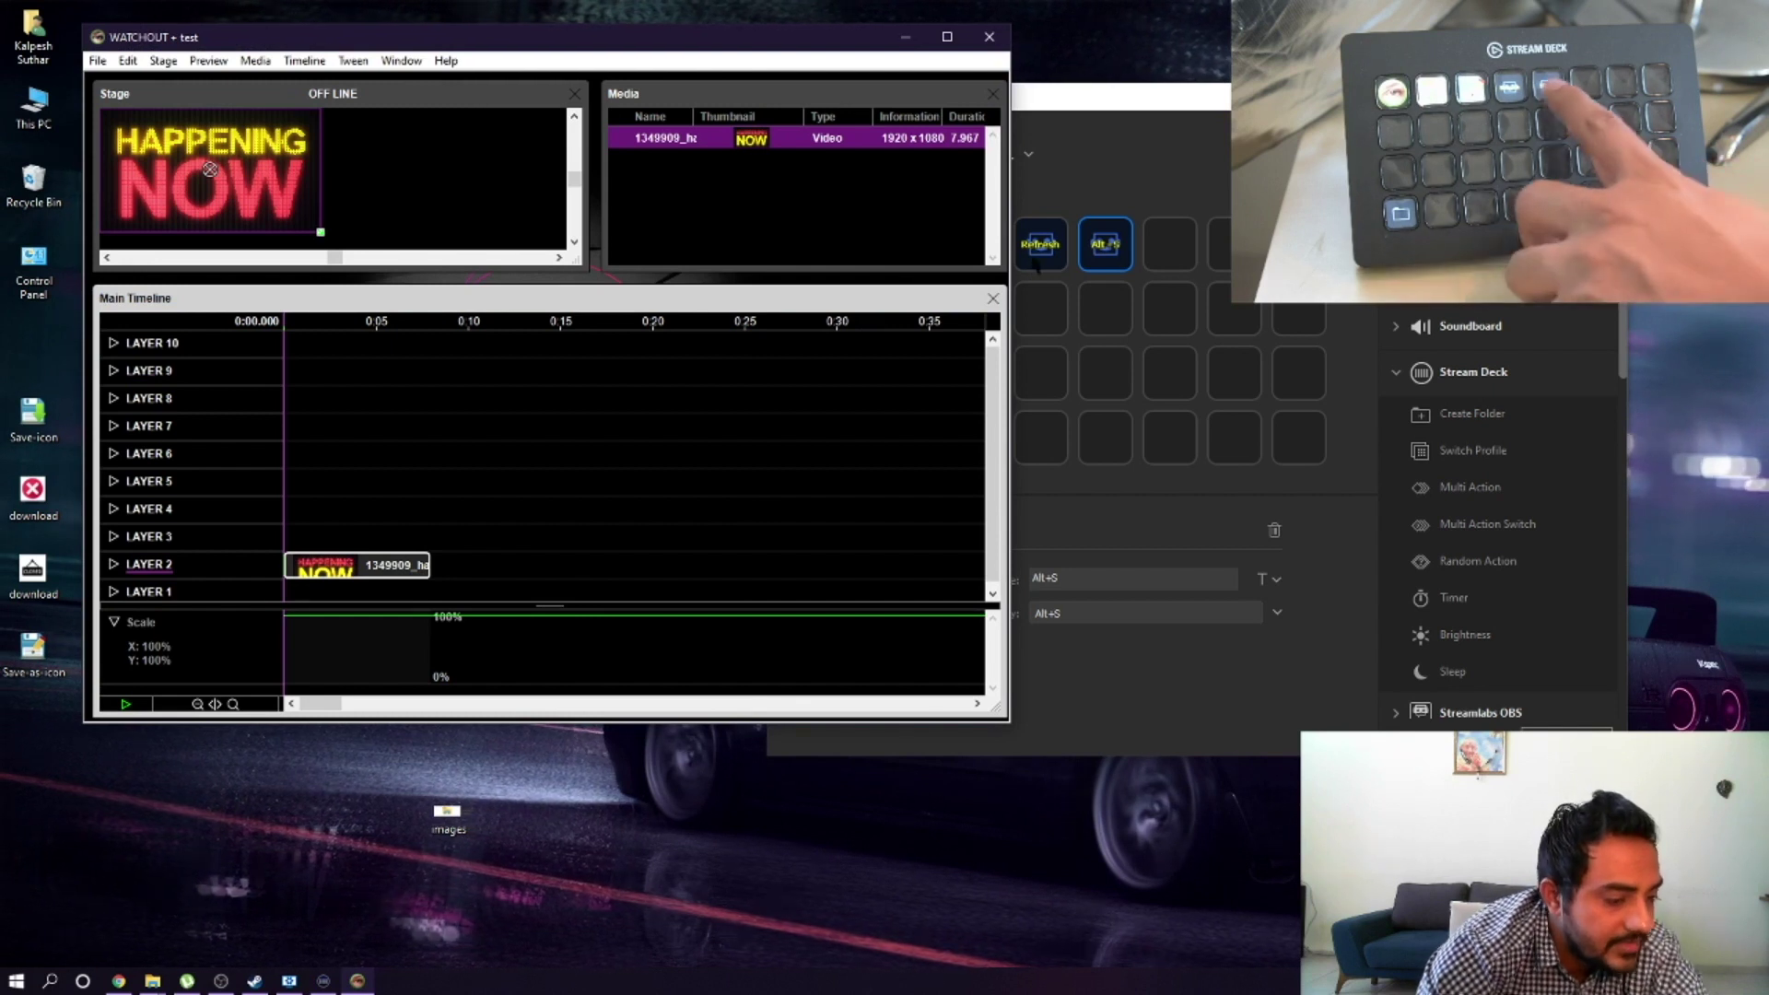
key("alt+s")
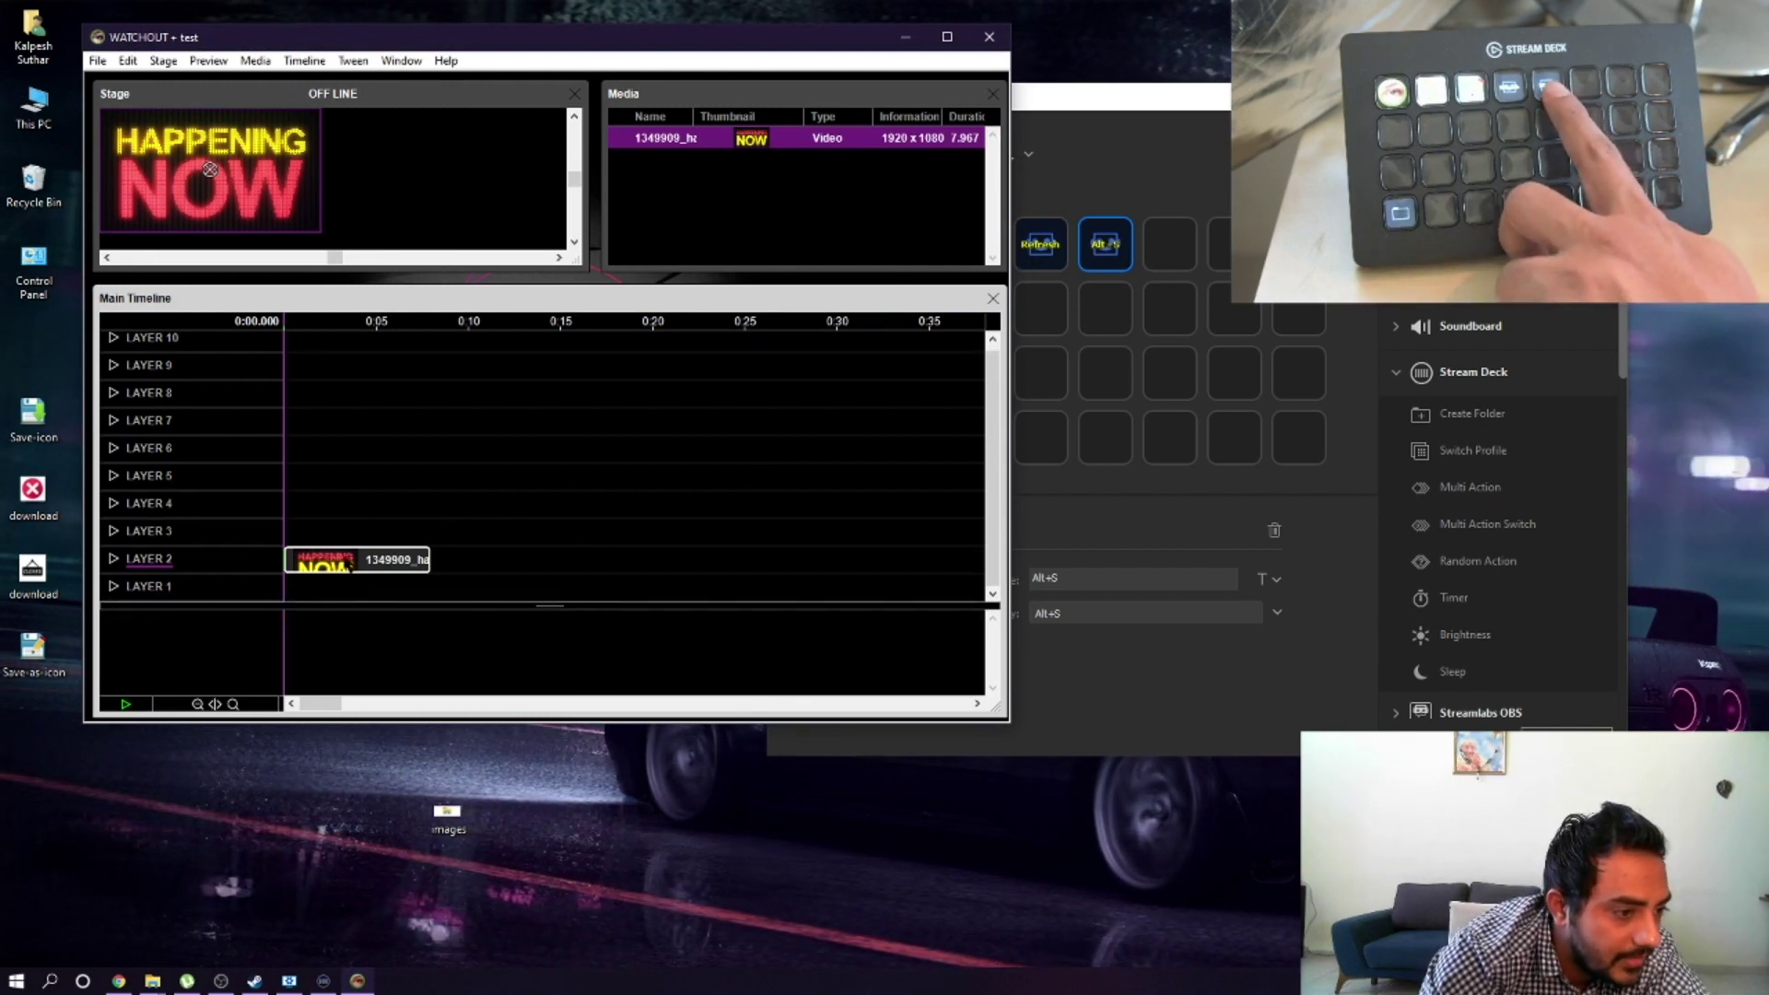
Step: Apply the Alt+S scale to the clip again and search the web for 'scale image icone'
key("alt+s")
key("alt+Tab")
key("super+1")
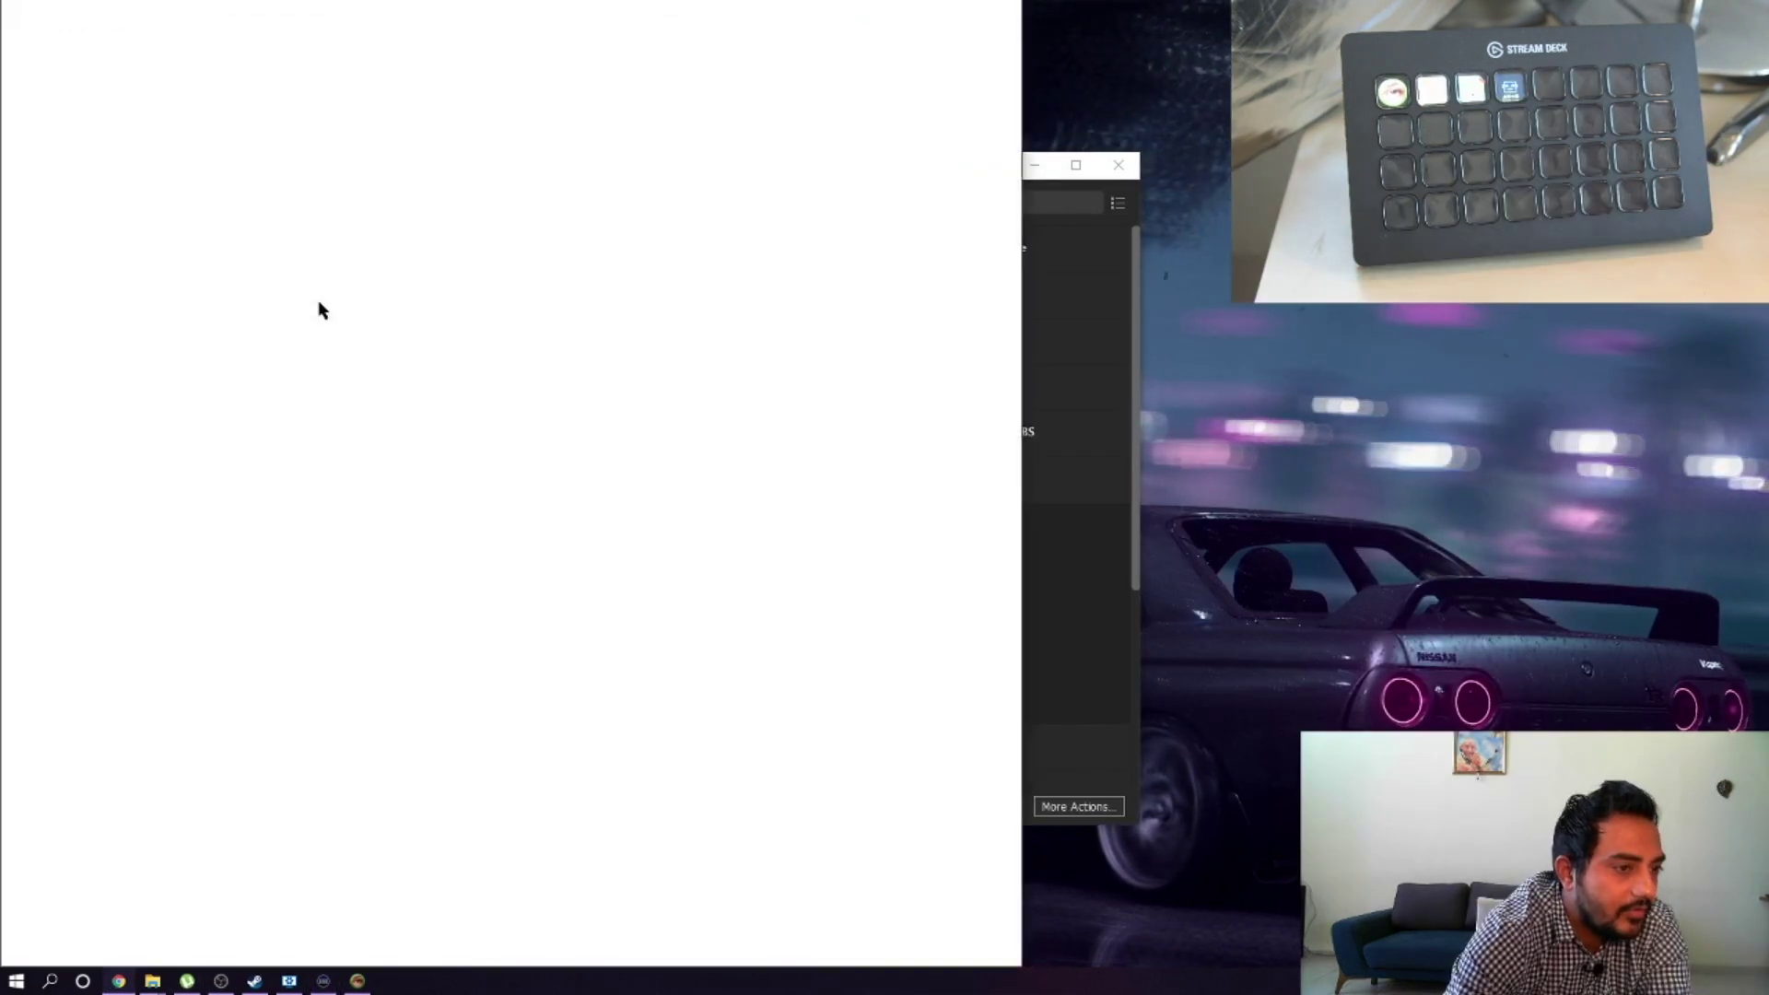
left_click(258, 58)
type("scale image icone")
key("Return")
Step: Save a scale-arrows image to the desktop and set it as the hotkey key's icon
left_click_drag(321, 660, 173, 901)
key("super+1")
left_click_drag(333, 751, 434, 689)
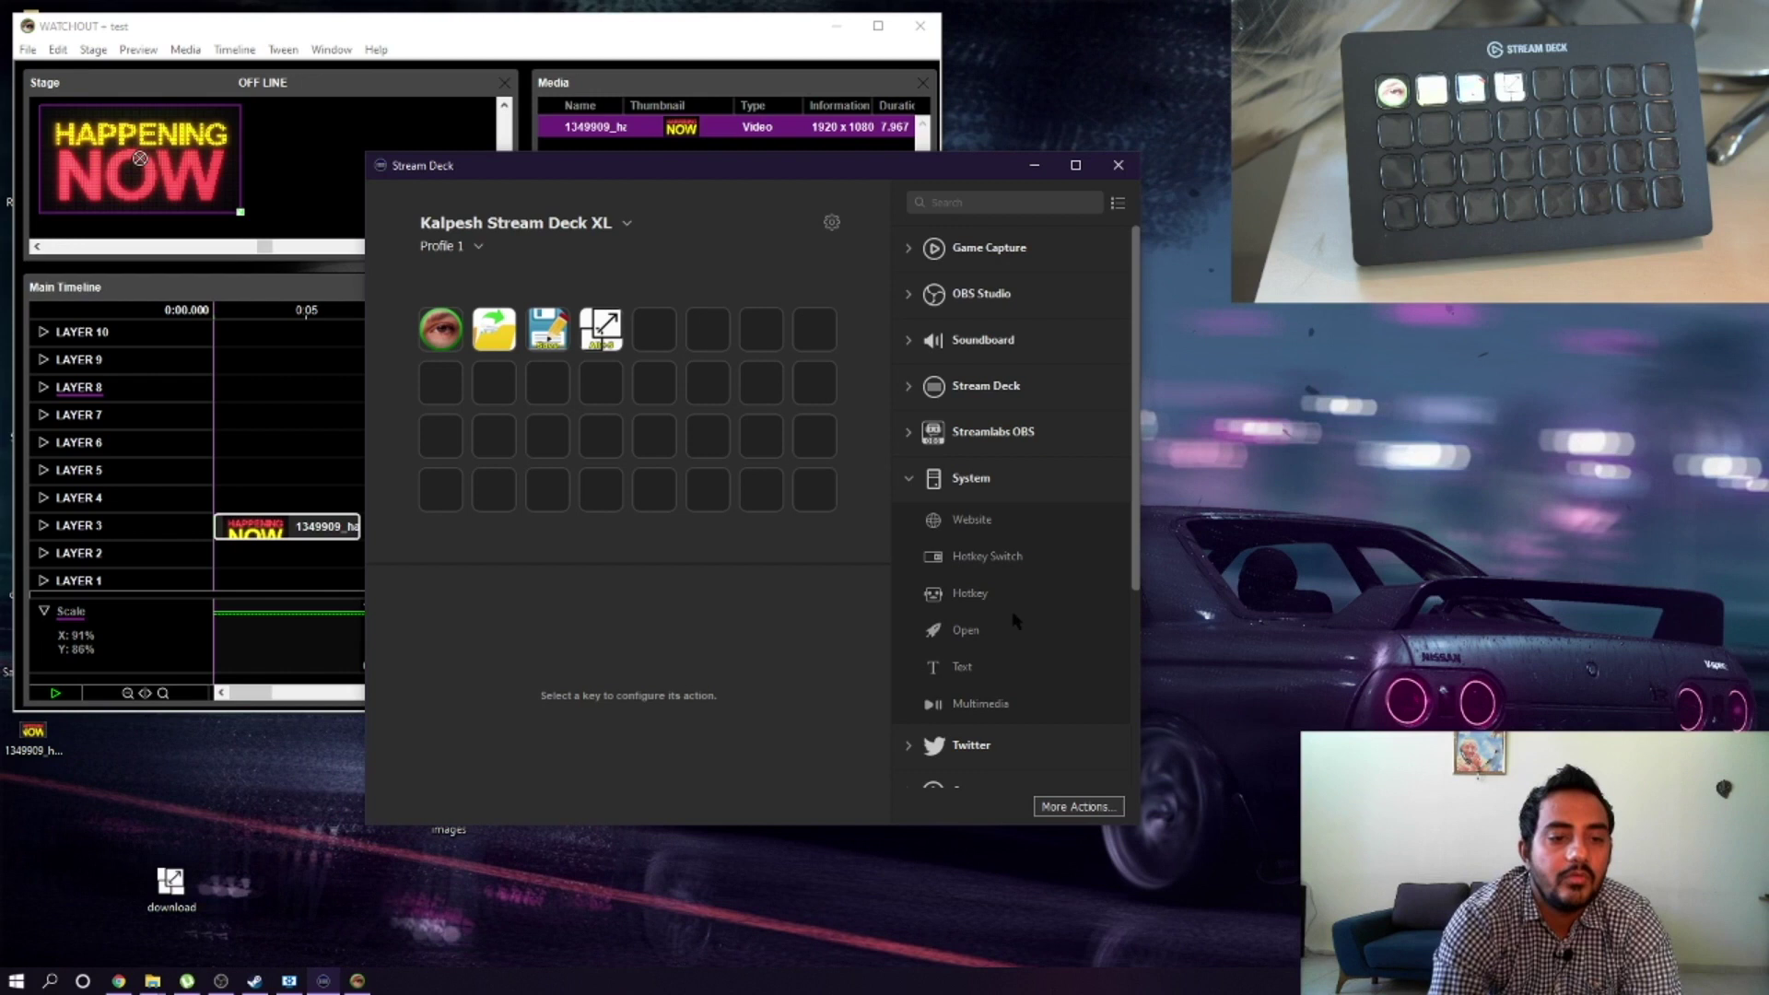
Step: Make the bottom-left key a folder holding a nested folder key and a Next Profile switch key
left_click_drag(981, 427, 440, 489)
double_click(441, 489)
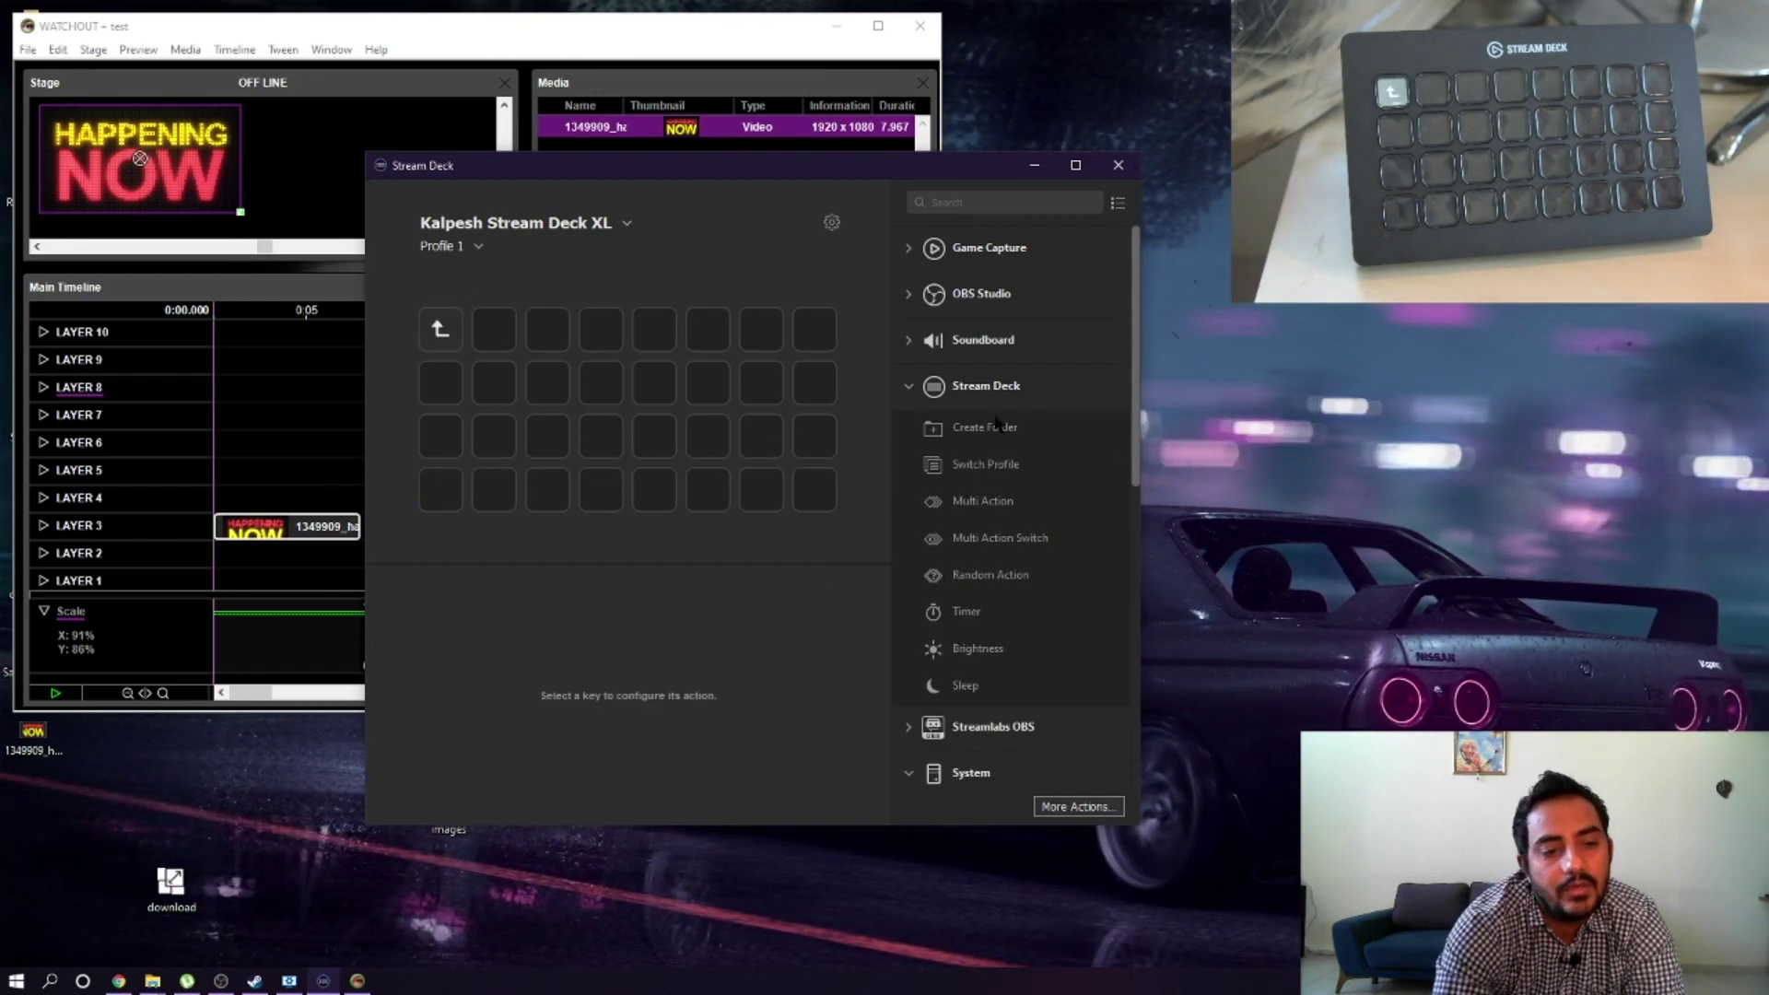
left_click_drag(990, 428, 440, 489)
left_click_drag(983, 472, 814, 489)
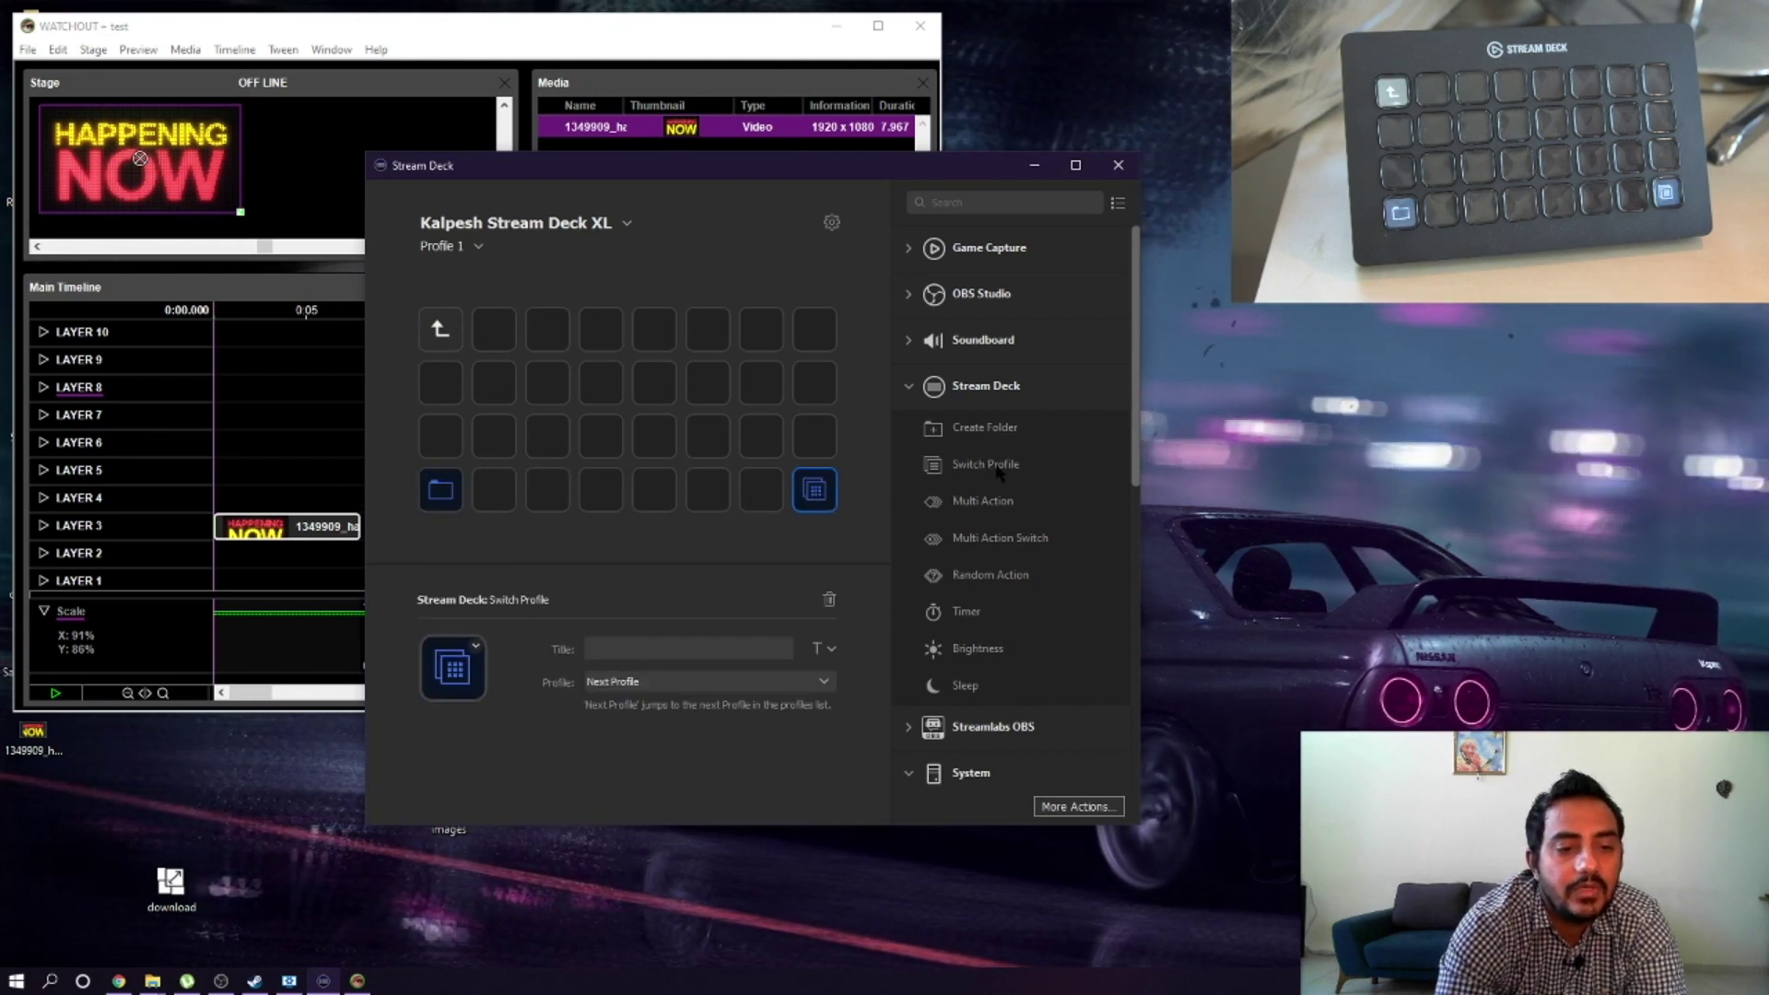